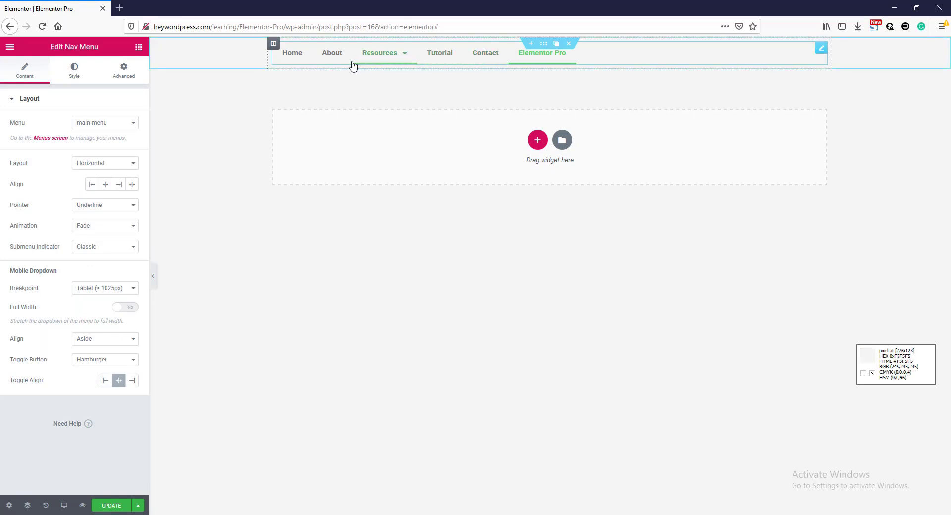
click(112, 128)
click(117, 133)
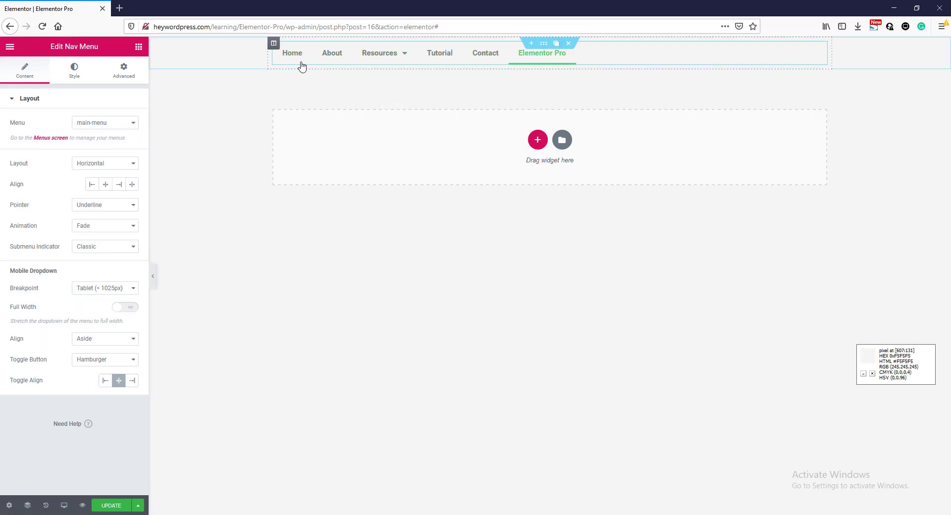
click(101, 128)
click(187, 129)
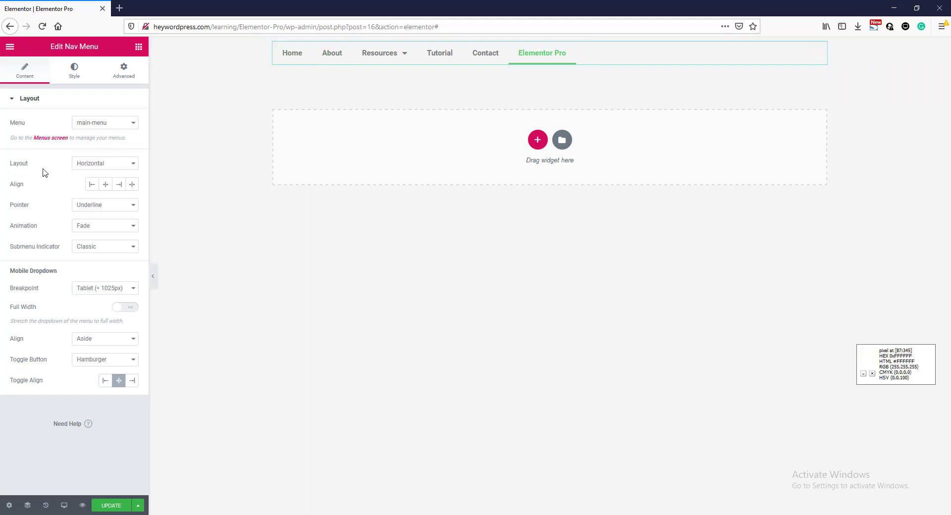
Try the Vertical and Dropdown layouts for the nav menu, open and close the dropdown toggle, and return the layout to Horizontal
click(87, 164)
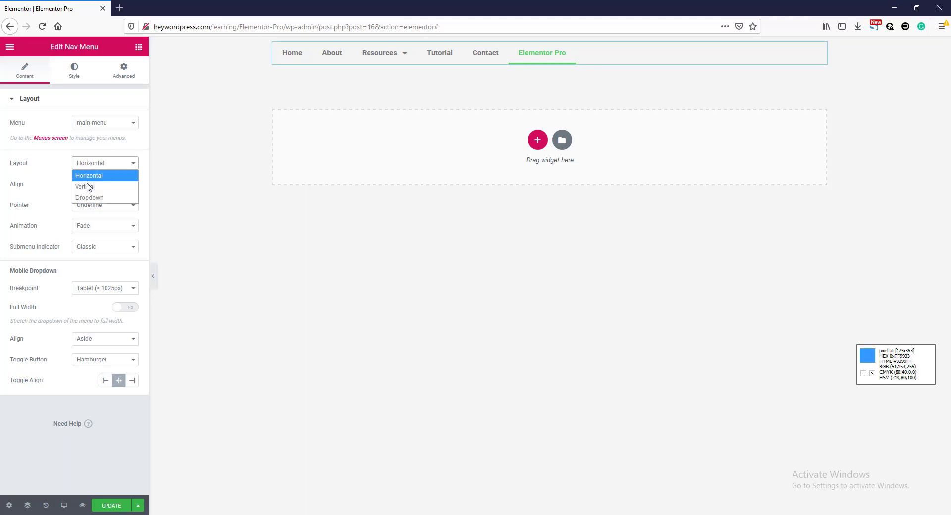
click(85, 187)
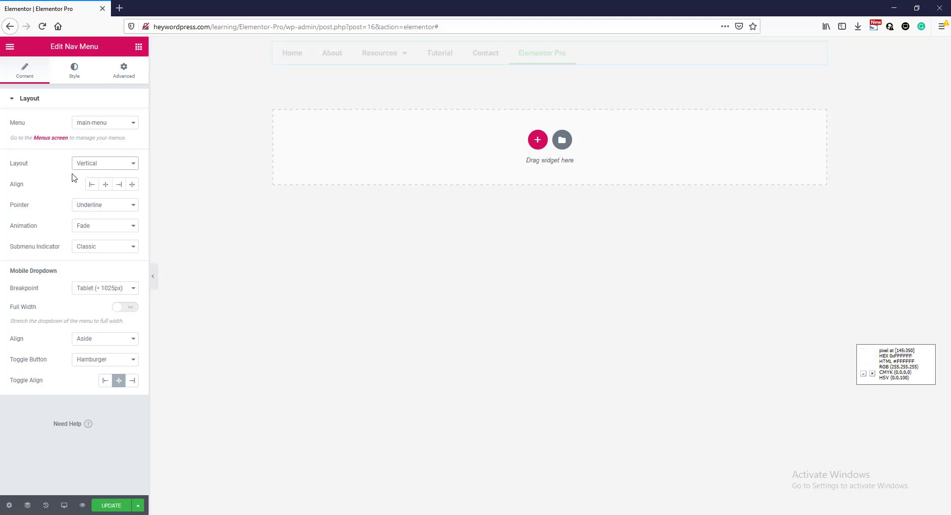
click(79, 165)
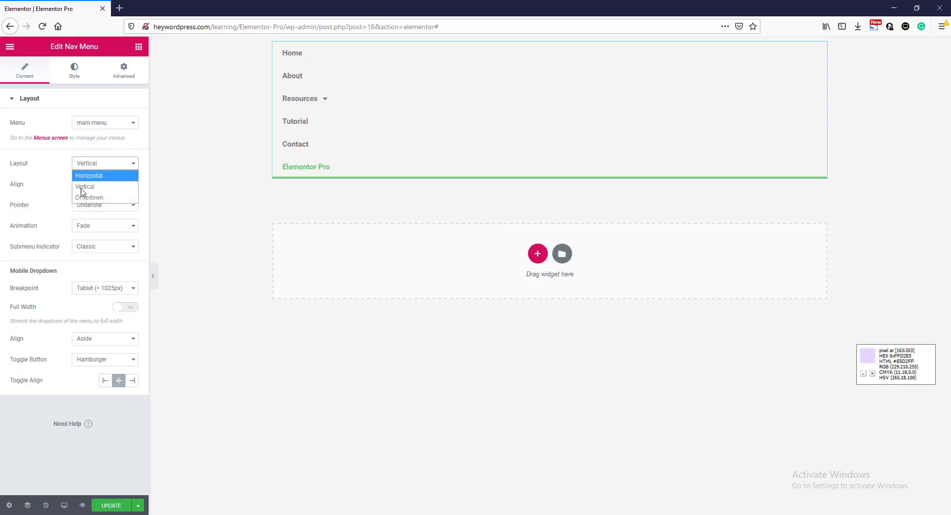
click(81, 198)
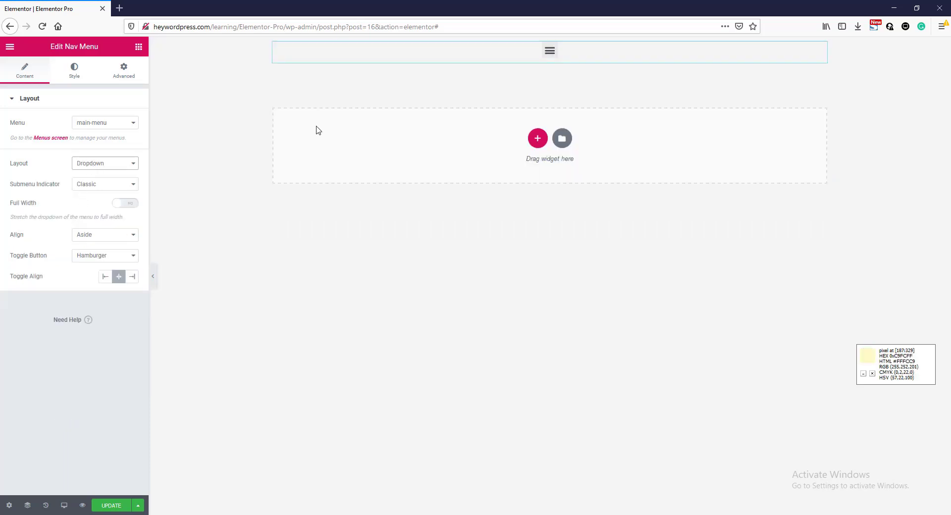
click(548, 56)
click(550, 56)
click(95, 165)
click(96, 176)
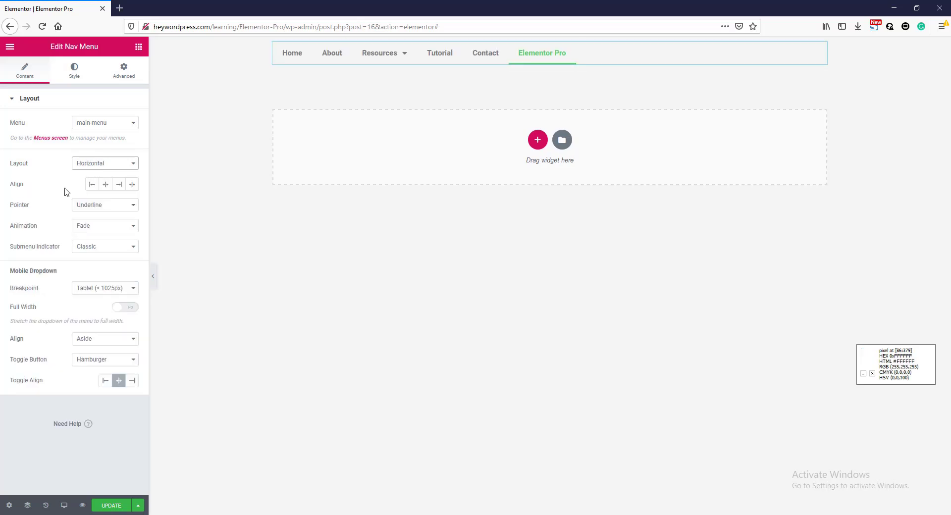
Try the center, right and stretch alignments for the nav menu and set its alignment to Left
click(92, 185)
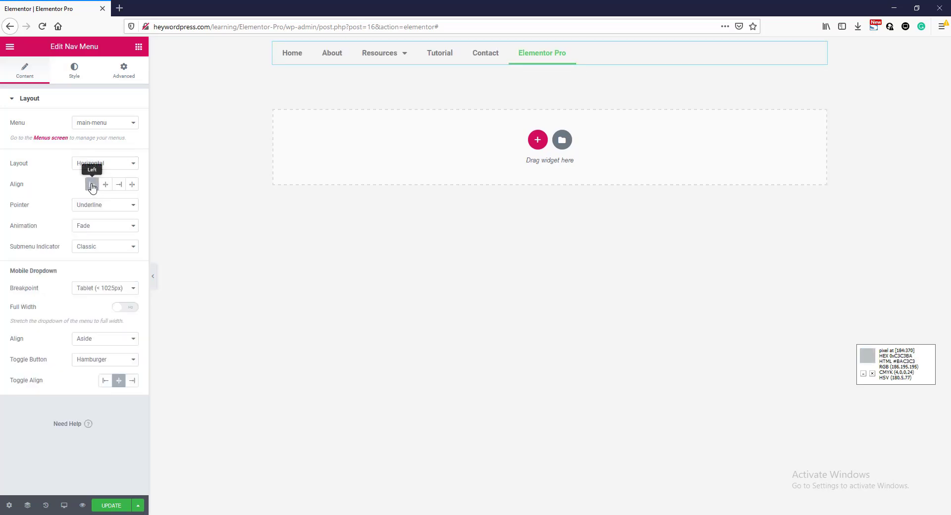
click(106, 186)
click(122, 185)
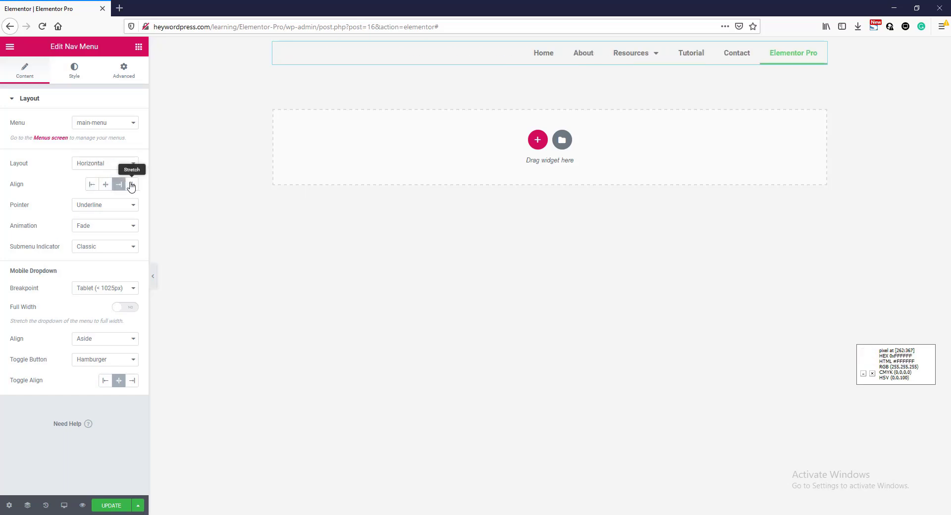
click(132, 186)
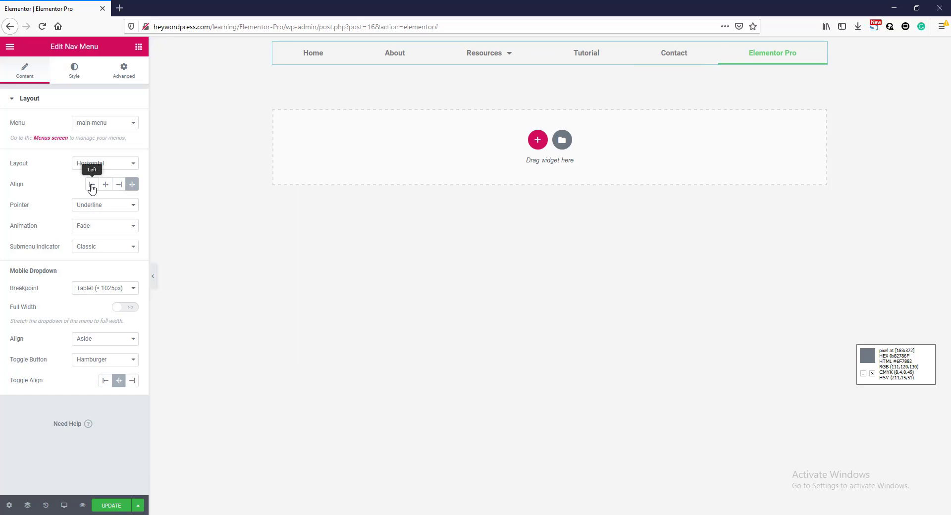
click(92, 185)
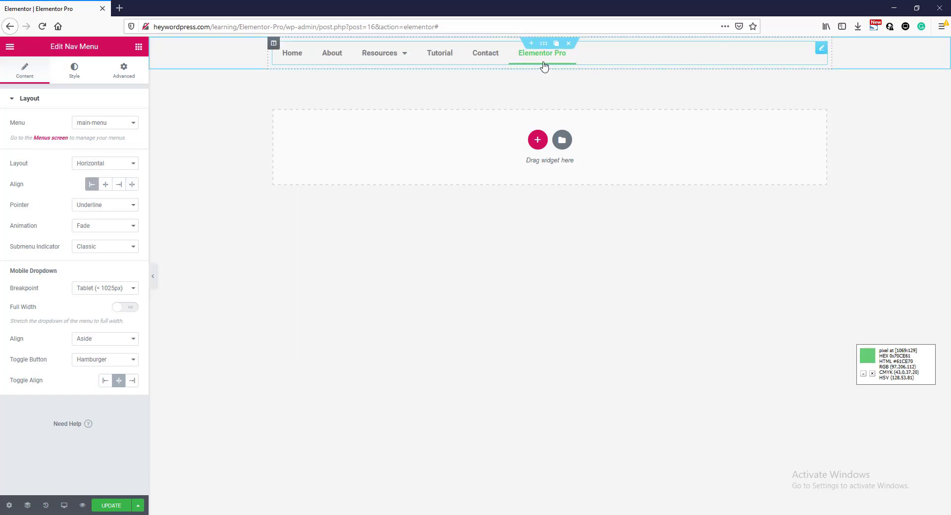
Try the Overline, Double Line, Framed and Text pointer styles for the menu items and set the pointer to Background
click(93, 207)
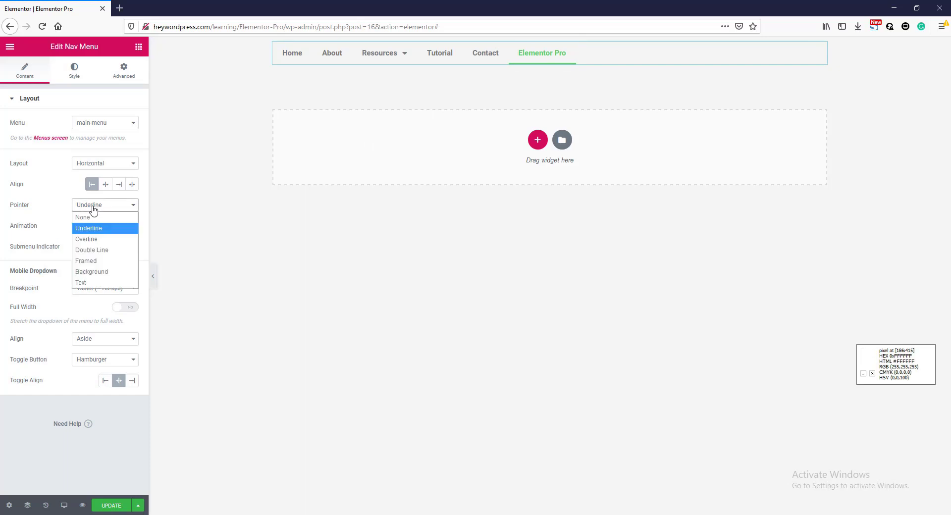
click(92, 240)
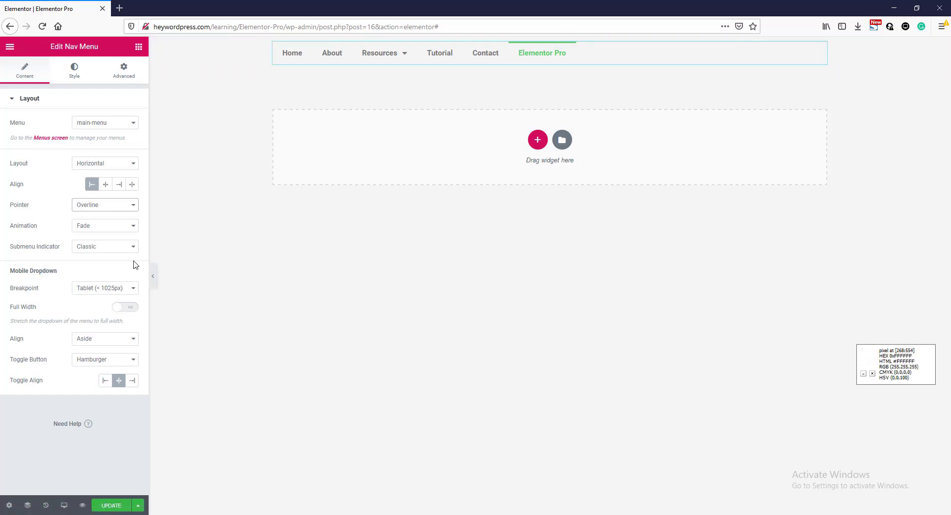
click(91, 207)
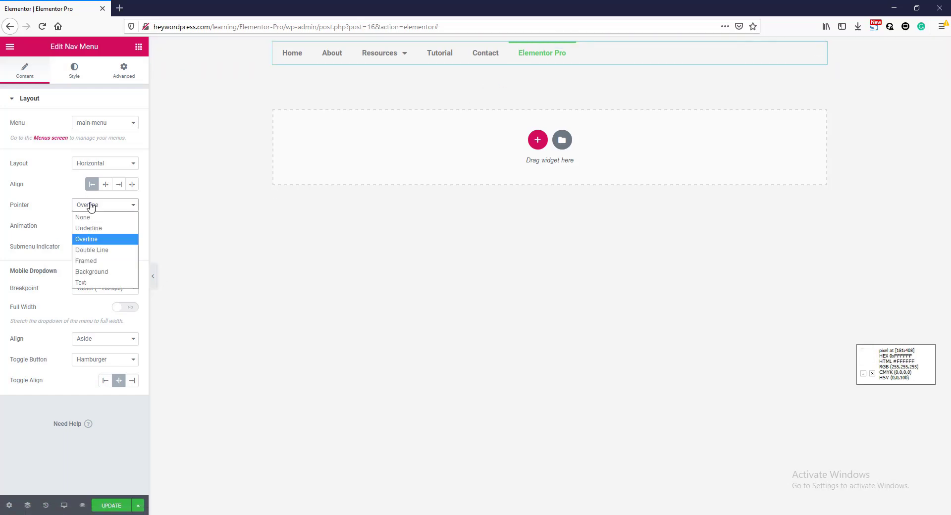
click(97, 250)
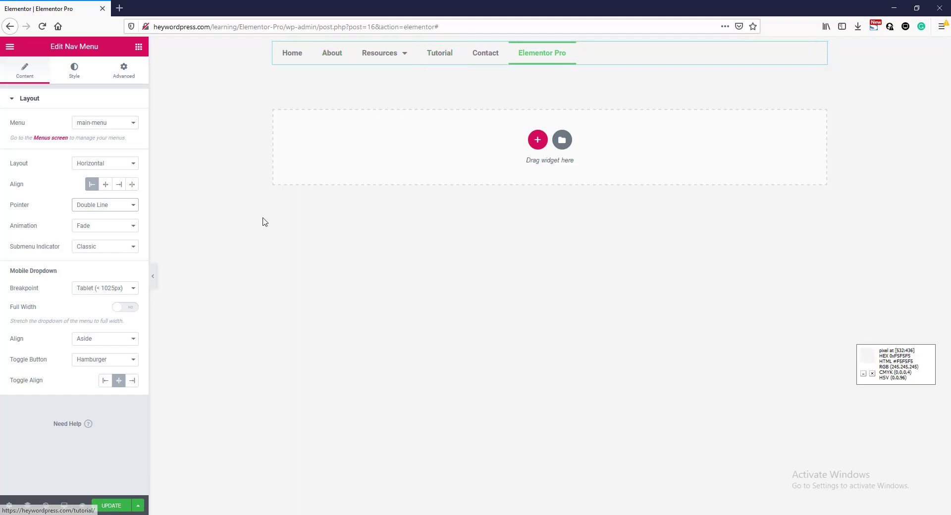
click(96, 208)
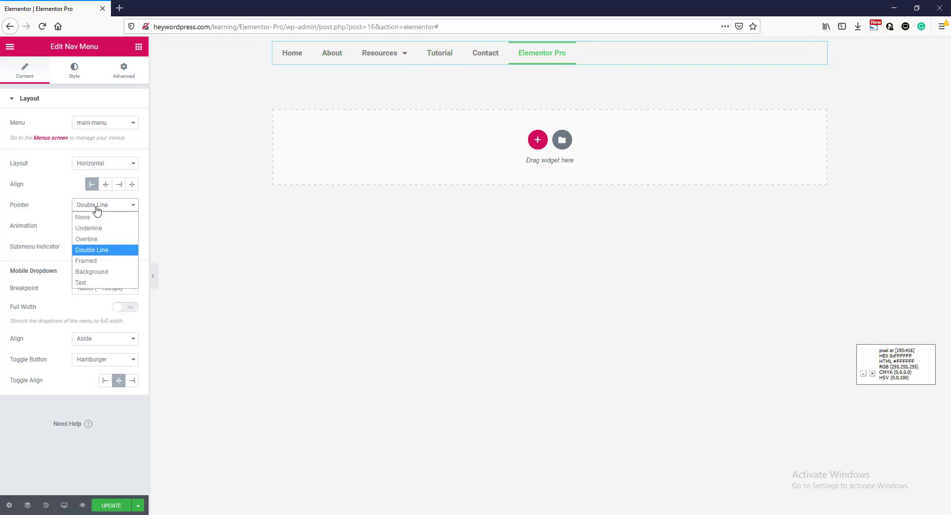
click(103, 262)
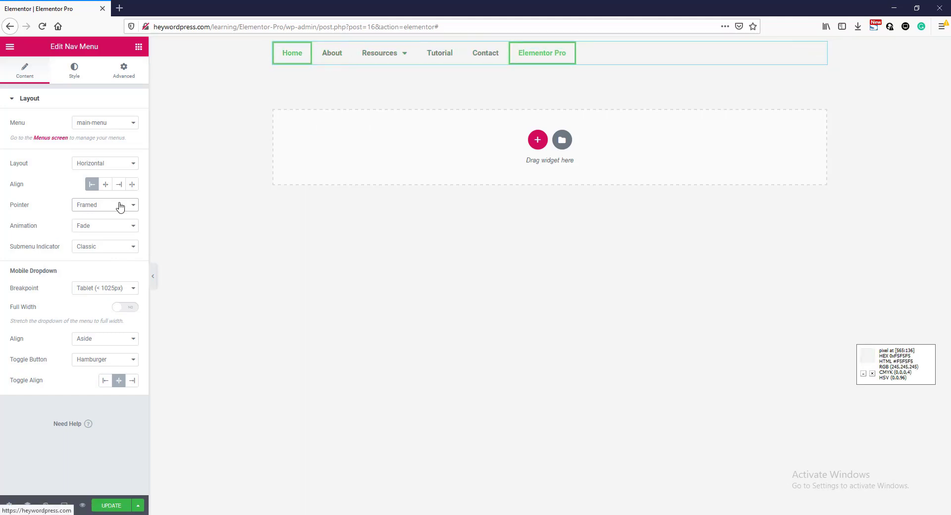
click(92, 205)
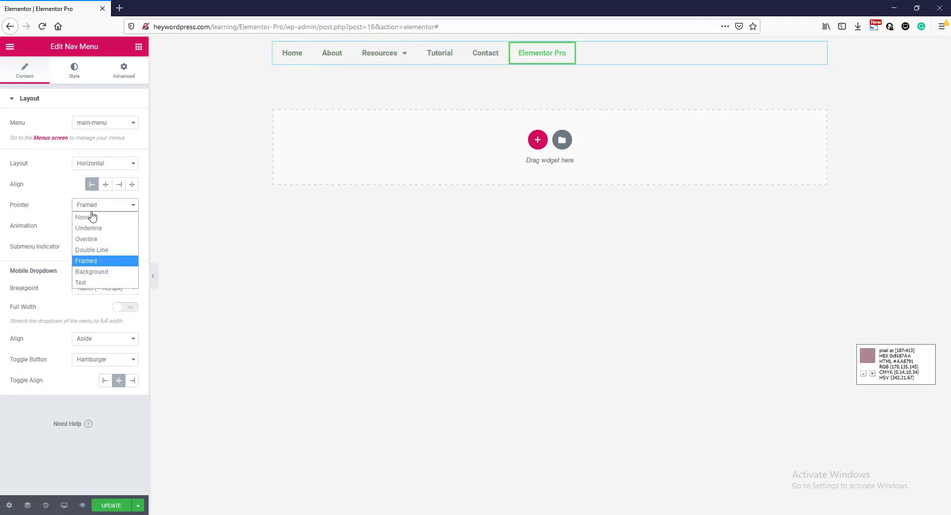
click(92, 271)
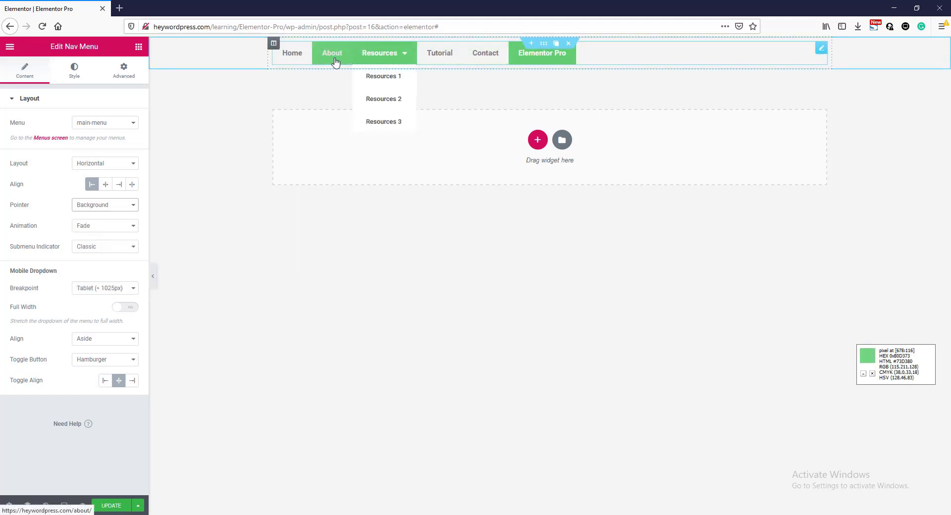
click(128, 210)
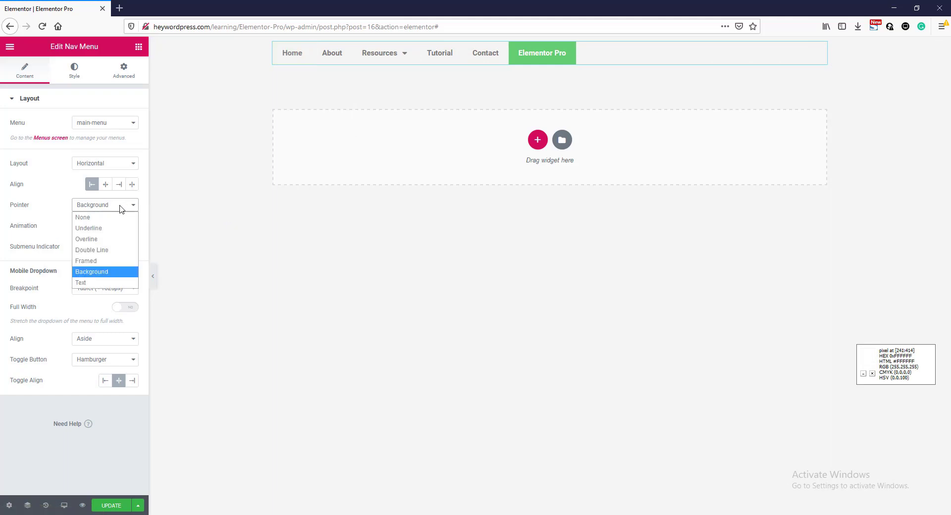
click(100, 284)
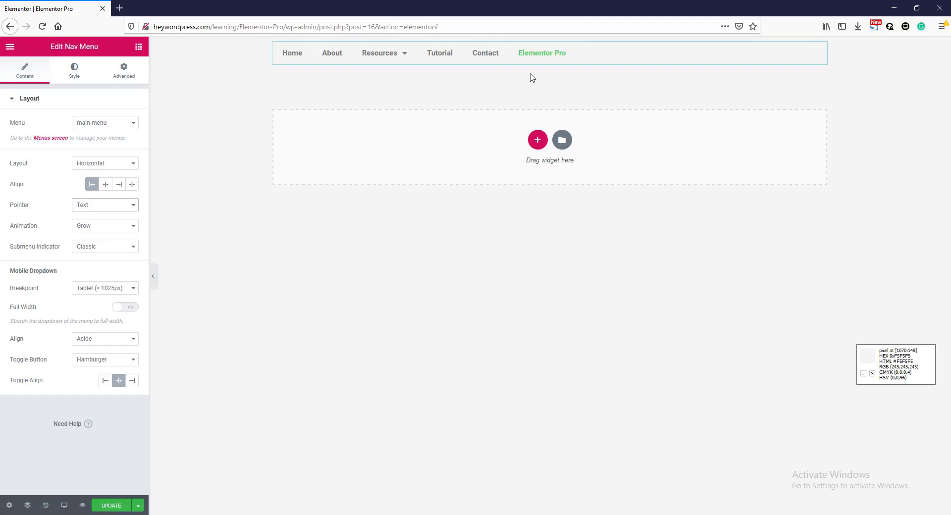
click(116, 207)
click(102, 272)
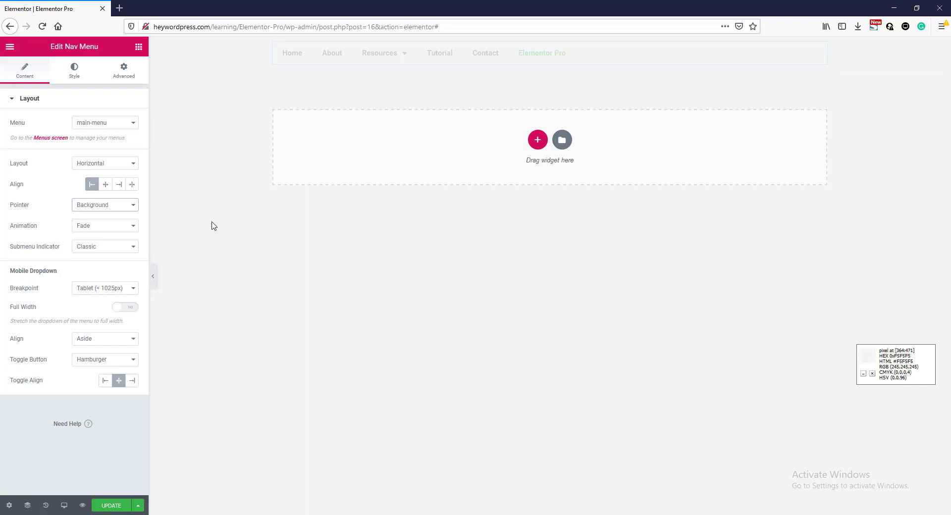
Try the Sweep Up animation for the menu pointer and set the animation to Shrink
click(97, 227)
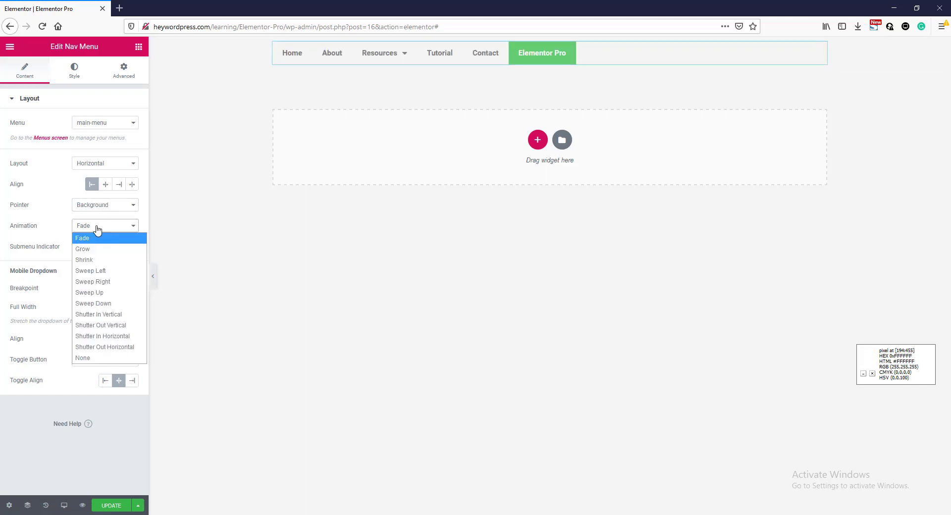
click(110, 293)
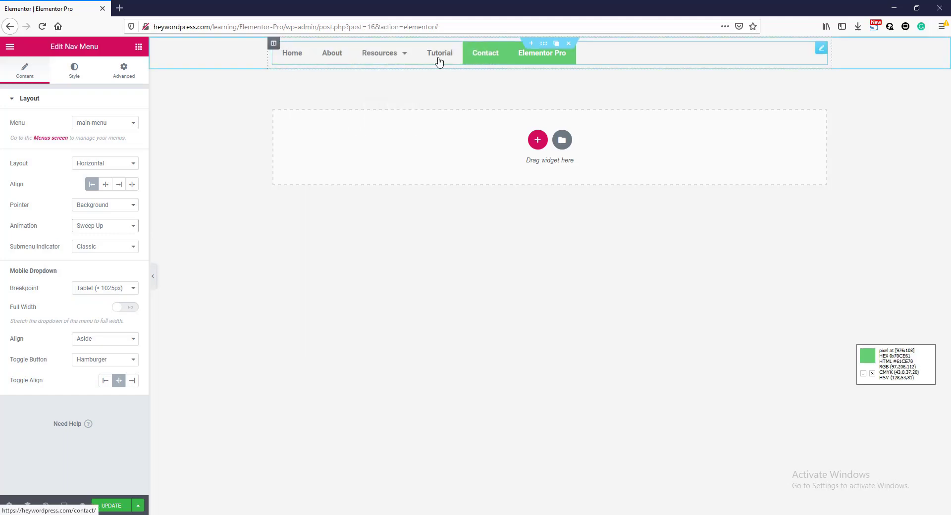
click(126, 227)
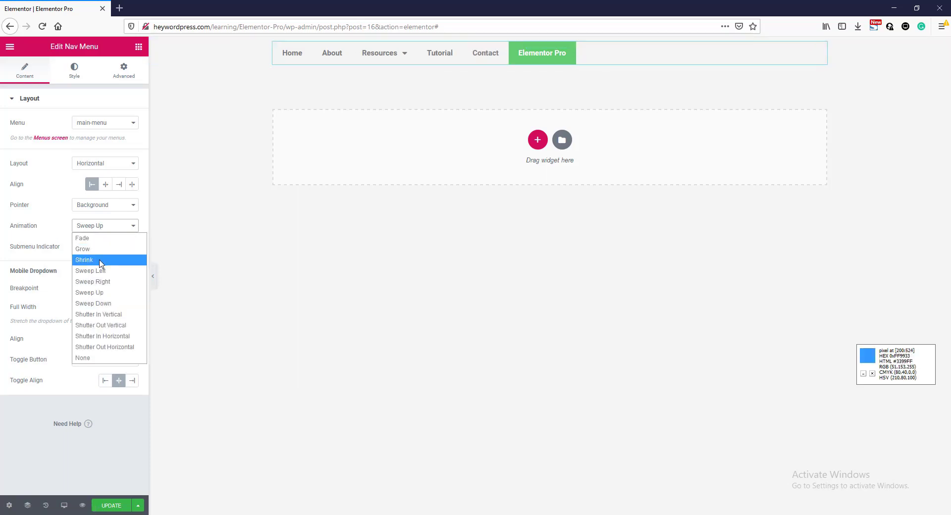
click(101, 260)
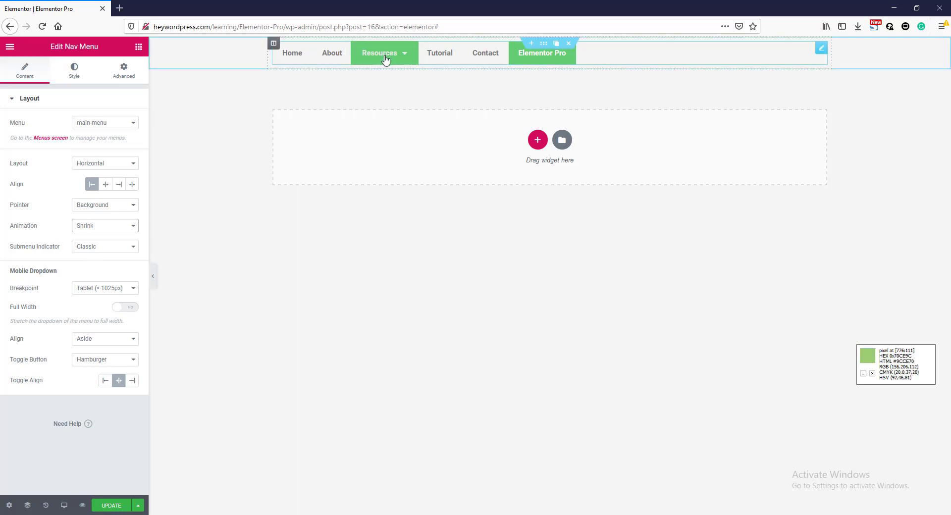
Try the Angle and Plus submenu indicators for the Resources item and set the indicator to Chevron
mouse_move(388, 58)
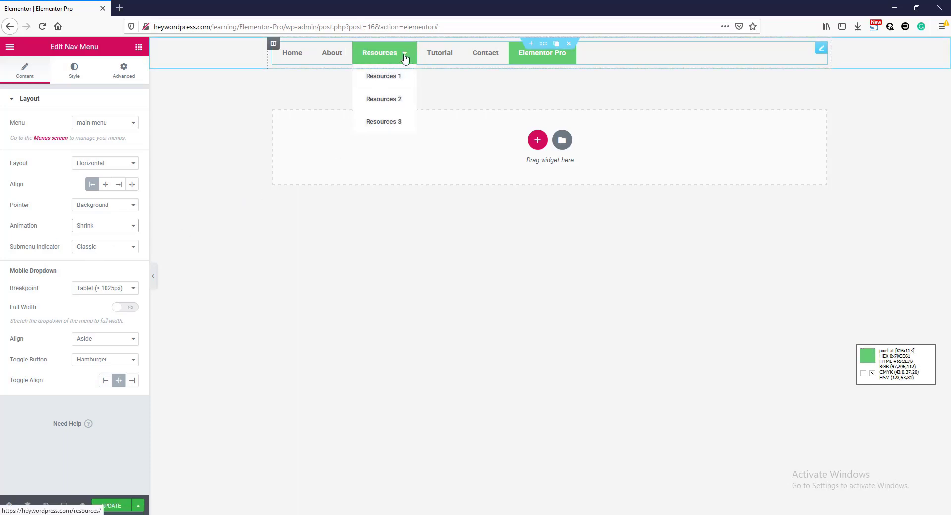
click(103, 247)
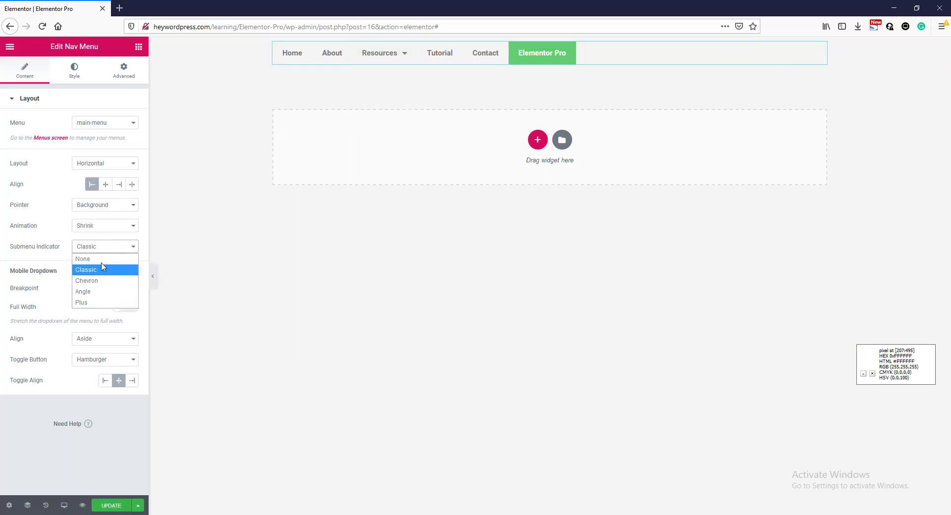
click(87, 280)
click(87, 251)
click(93, 291)
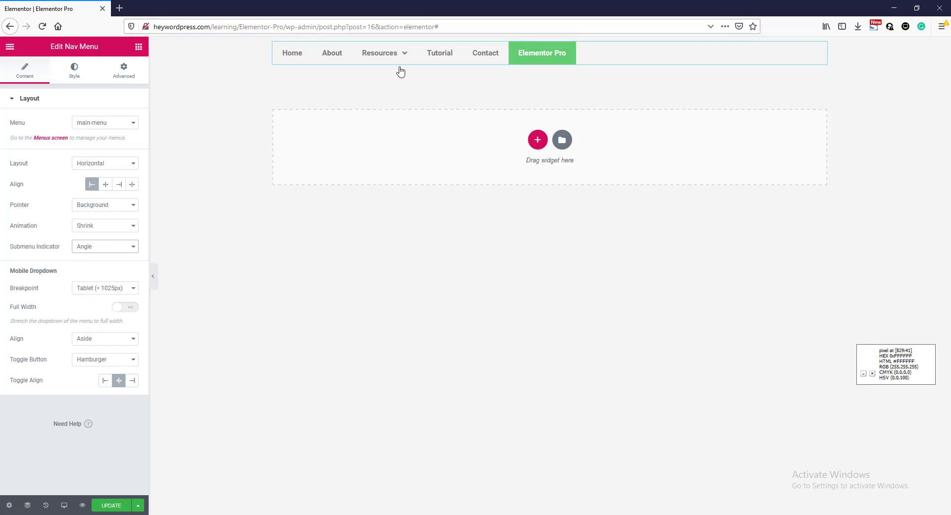
click(102, 250)
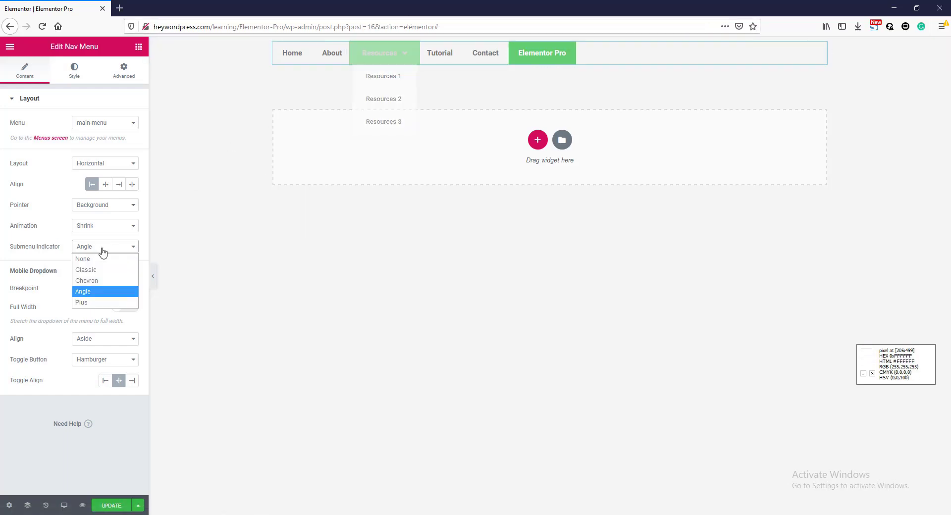
click(102, 302)
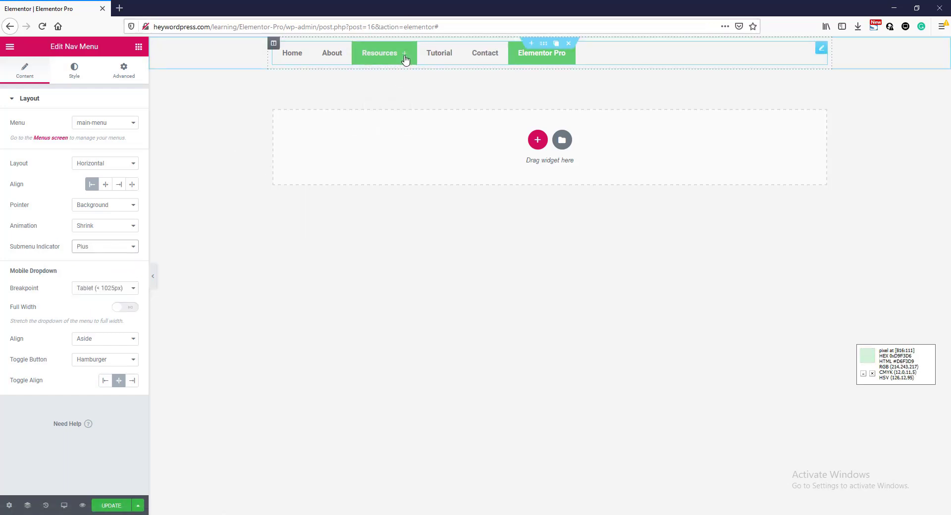
click(107, 248)
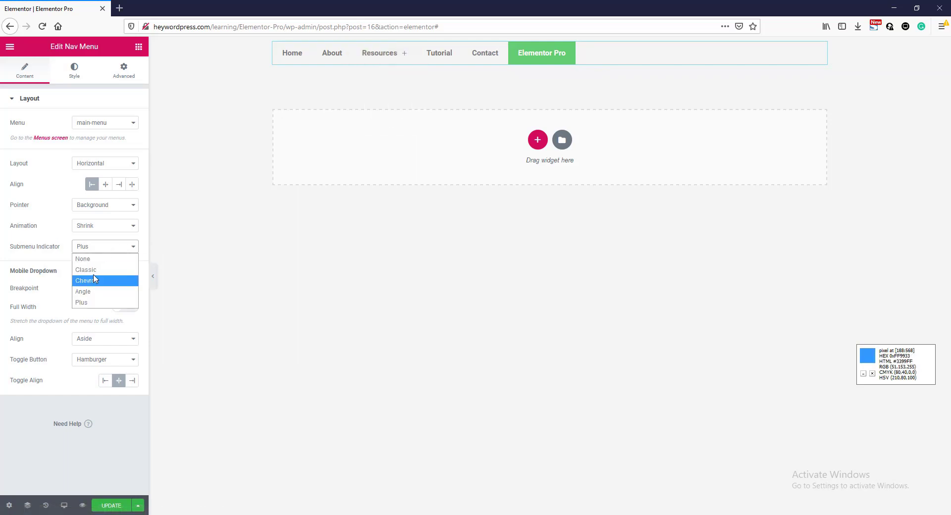
click(96, 283)
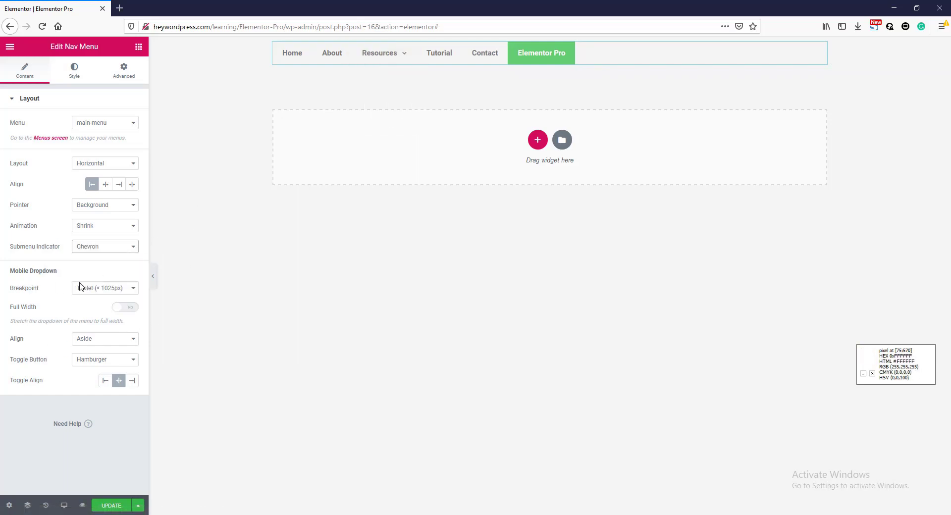
drag(10, 276, 28, 290)
click(29, 292)
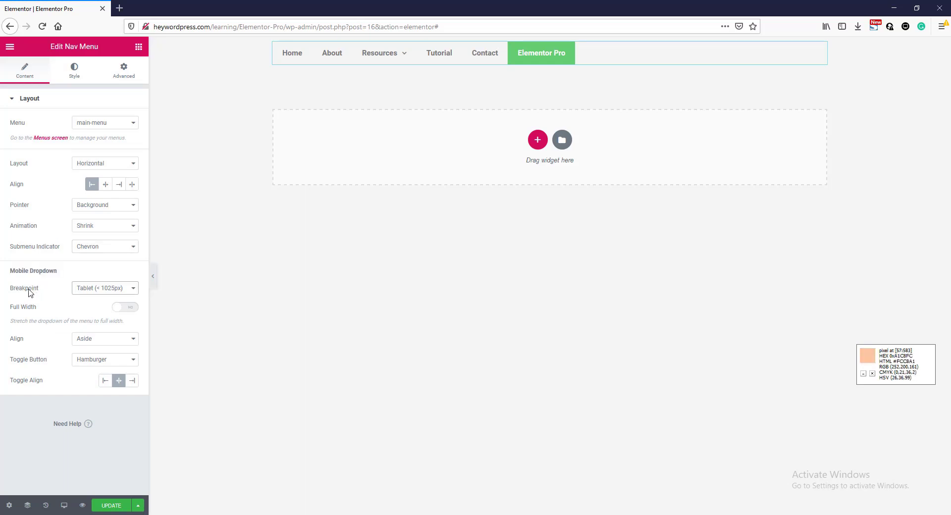
click(91, 290)
click(91, 291)
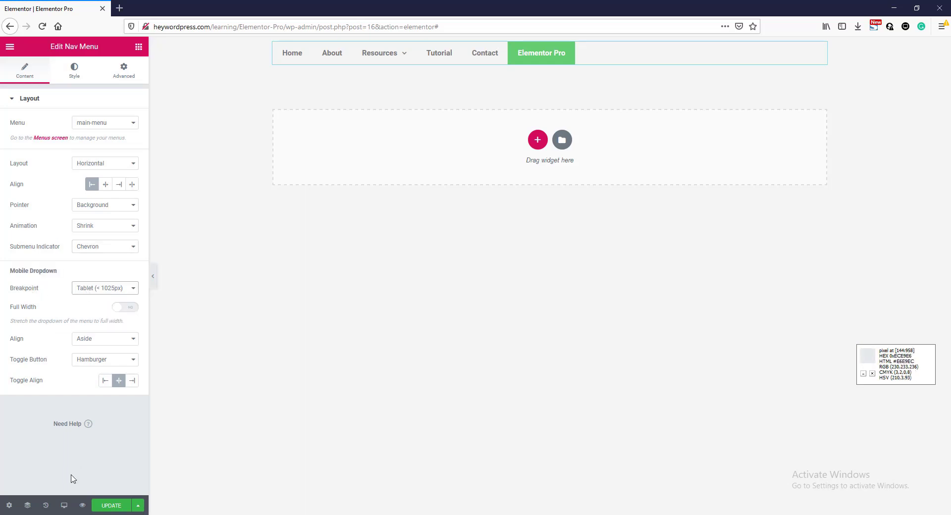
Preview the page at tablet size and test the nav menu's hamburger toggle
click(65, 506)
click(67, 461)
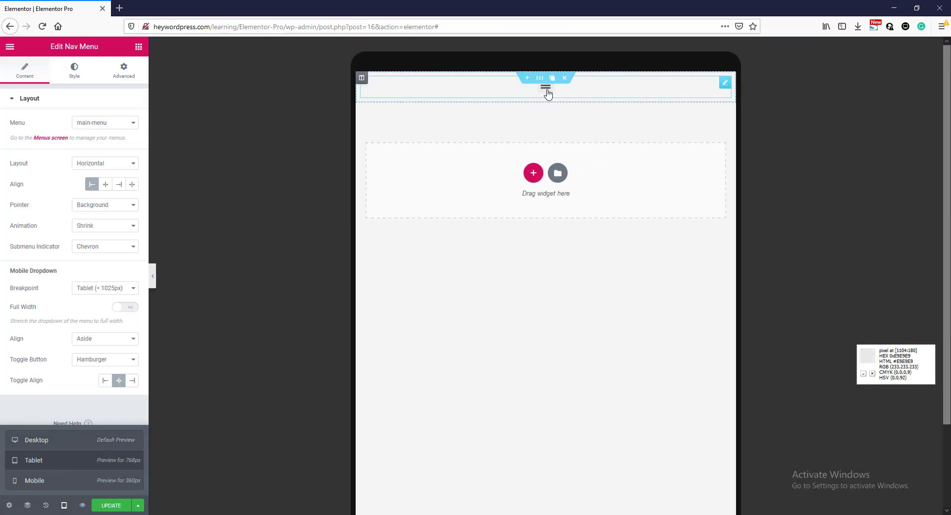
click(545, 89)
click(545, 90)
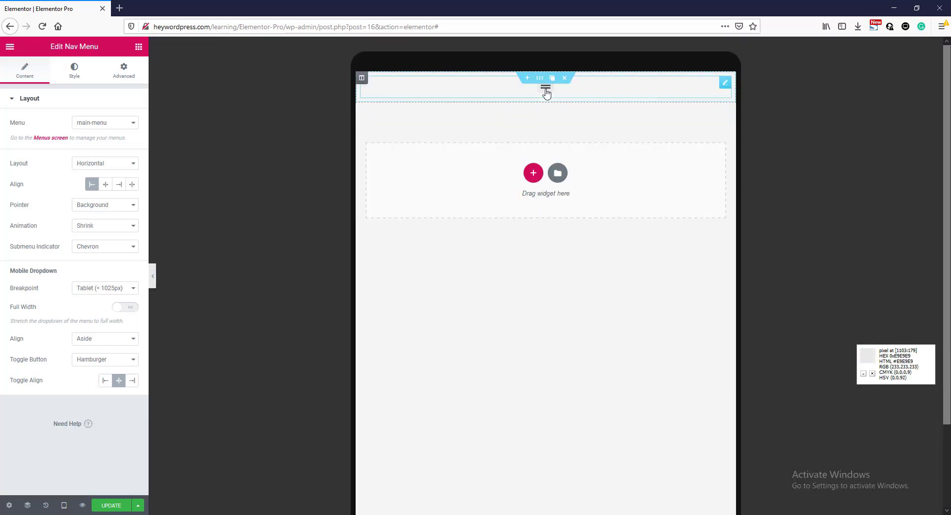
Try the Mobile (< 768px) dropdown breakpoint and test the menu toggle in the mobile preview
click(98, 290)
click(88, 308)
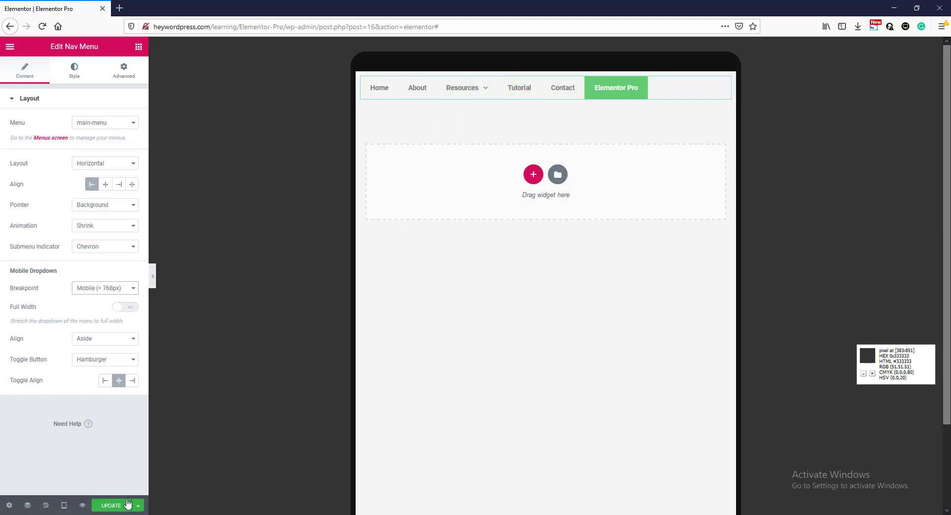
click(64, 505)
click(52, 481)
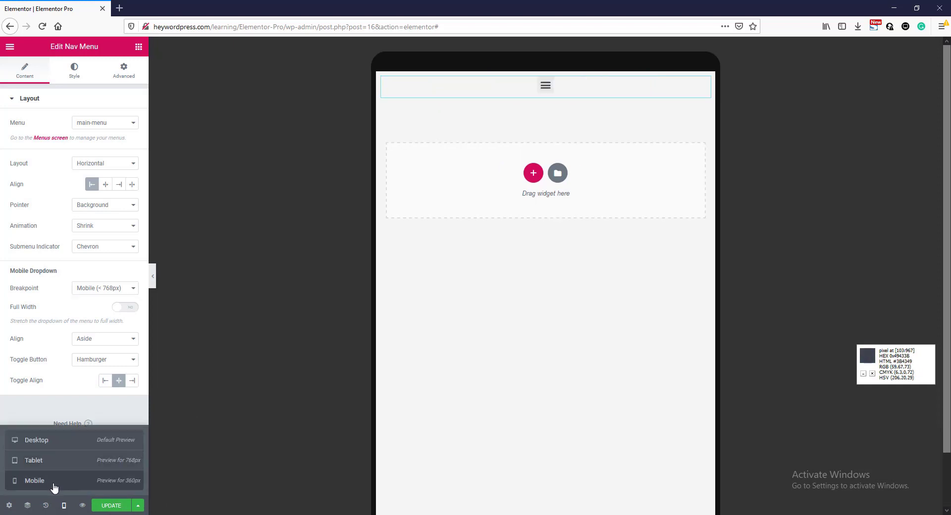
click(550, 94)
click(548, 92)
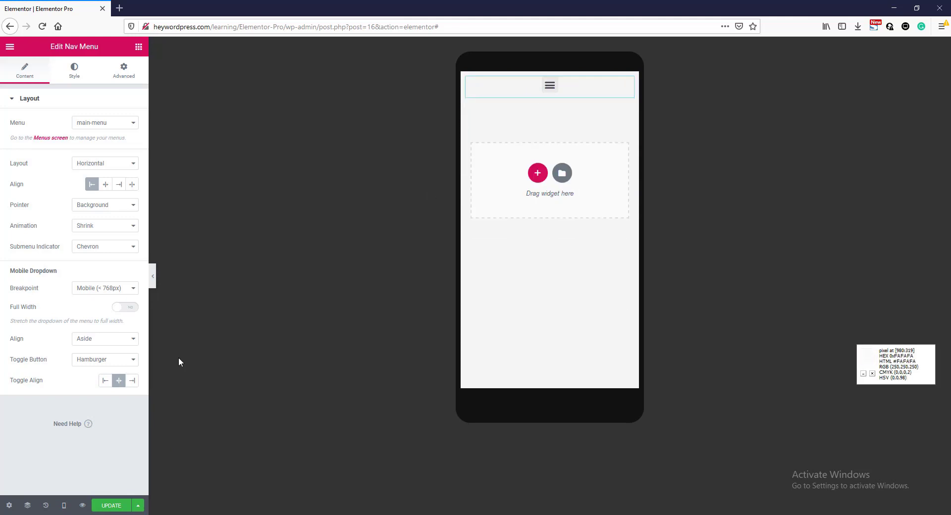
Set the mobile dropdown breakpoint to Tablet (< 1025px) and expand the menu in the tablet preview
click(88, 293)
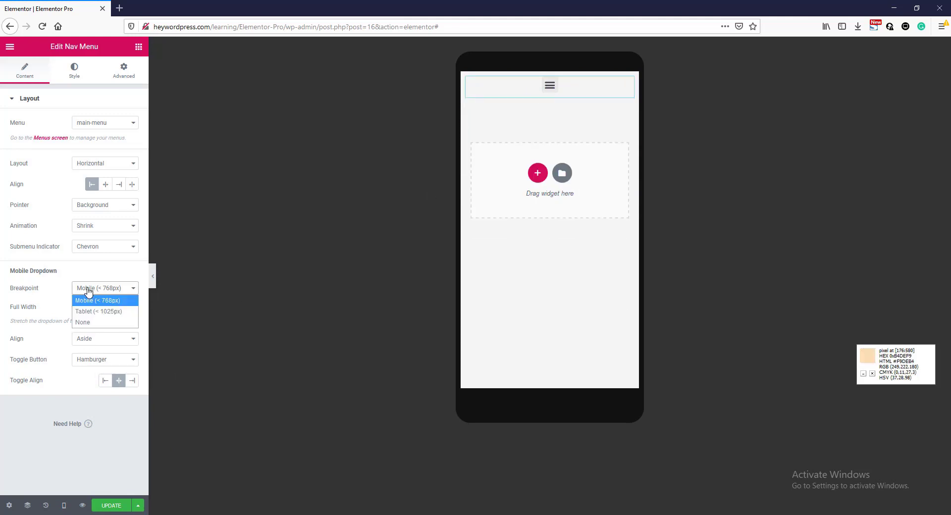
click(85, 312)
click(64, 505)
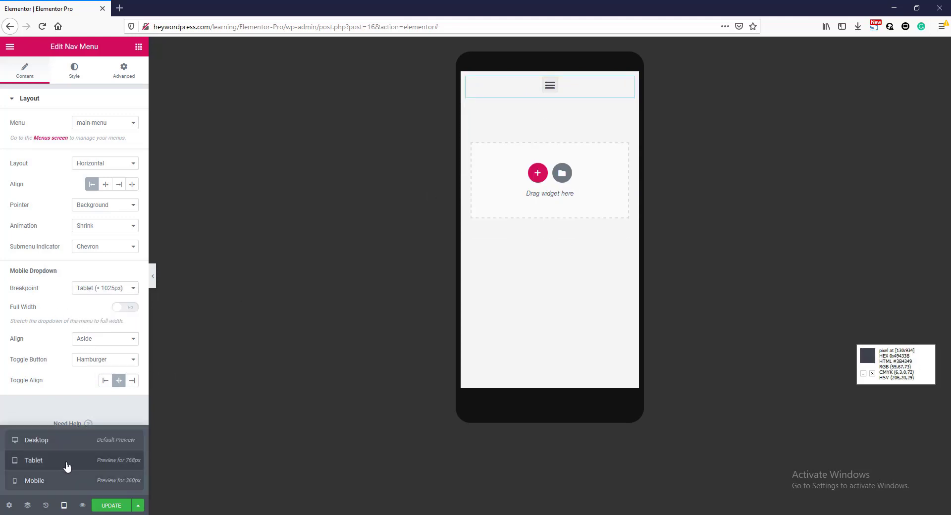
click(64, 460)
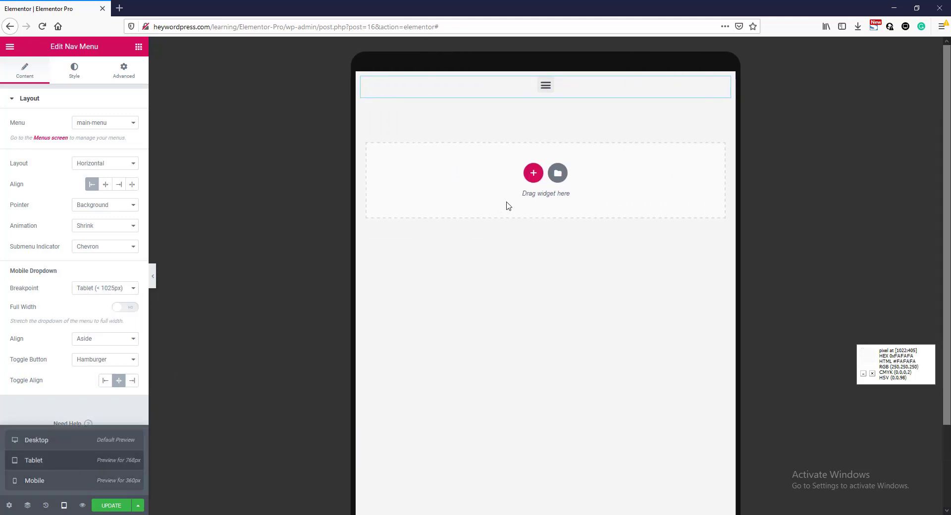
click(548, 93)
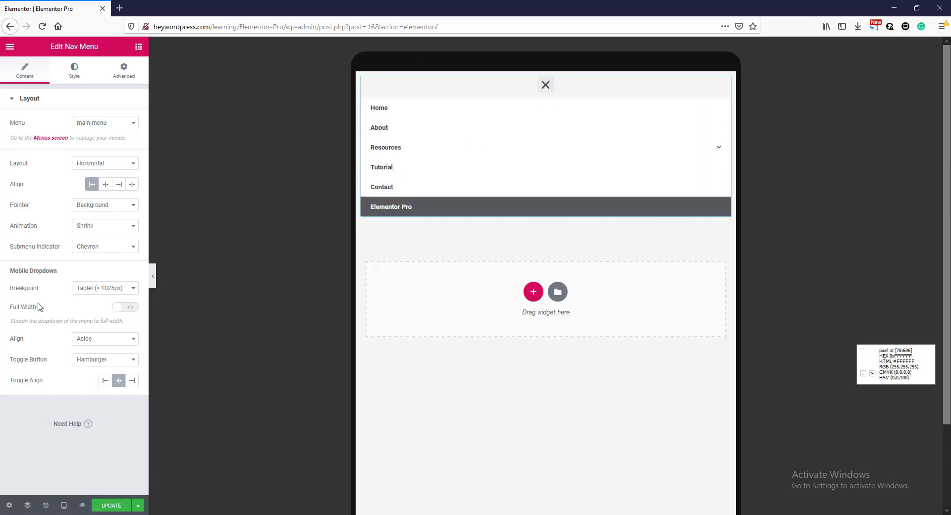
Enable Full Width for the mobile dropdown and set its alignment to Center
click(130, 310)
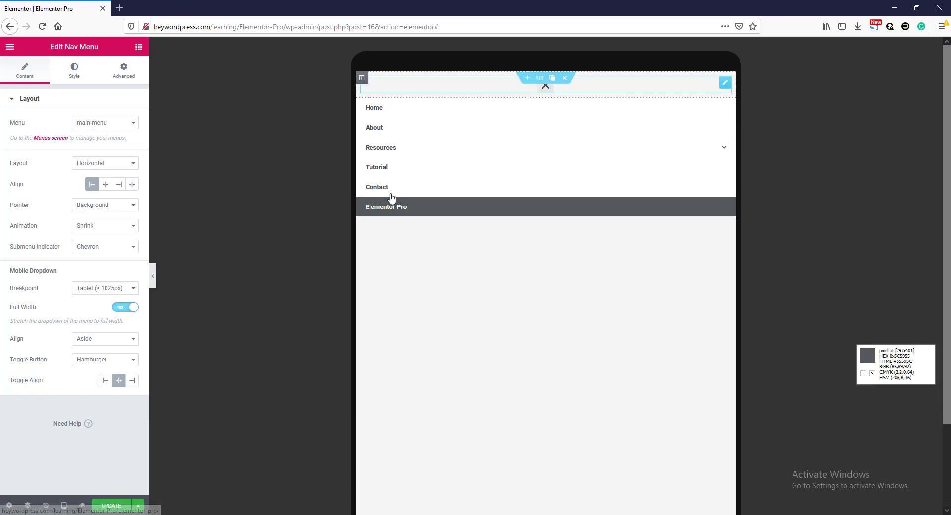
click(95, 341)
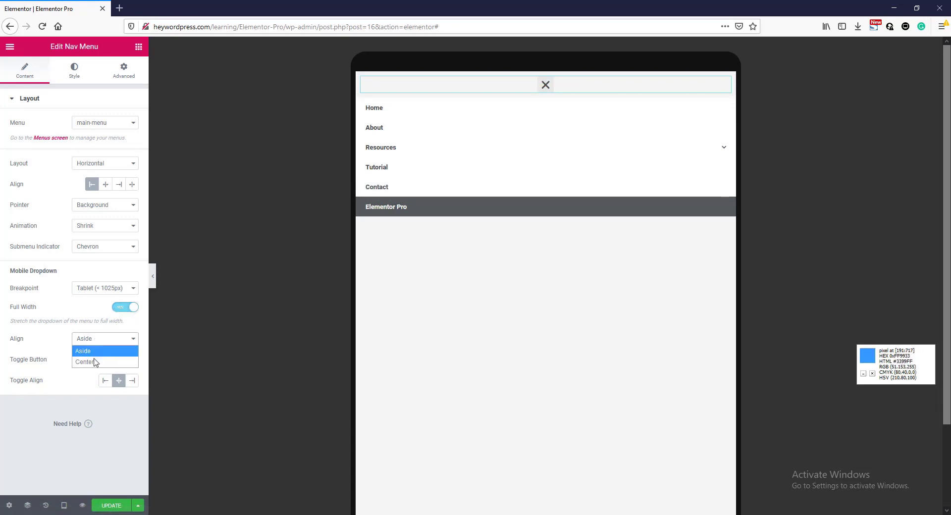
click(95, 362)
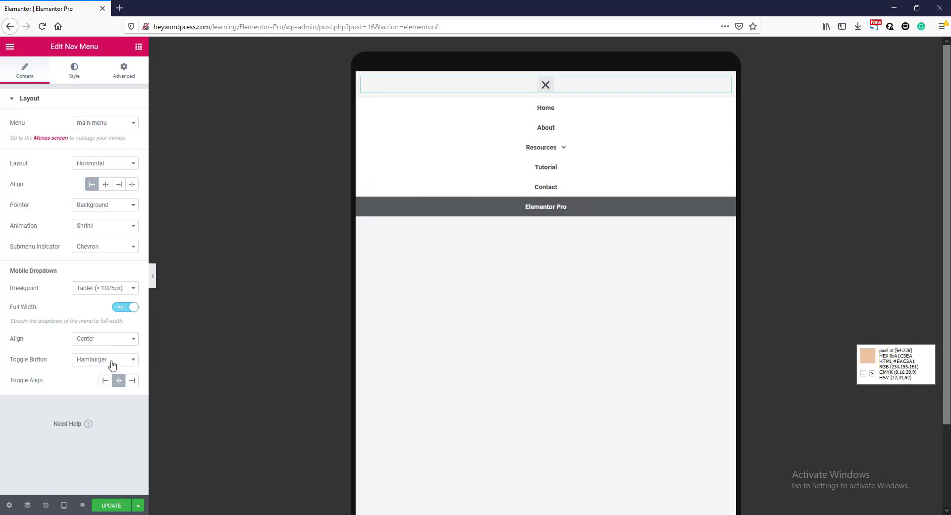
Try None as the mobile dropdown's toggle button and set it back to Hamburger
click(103, 364)
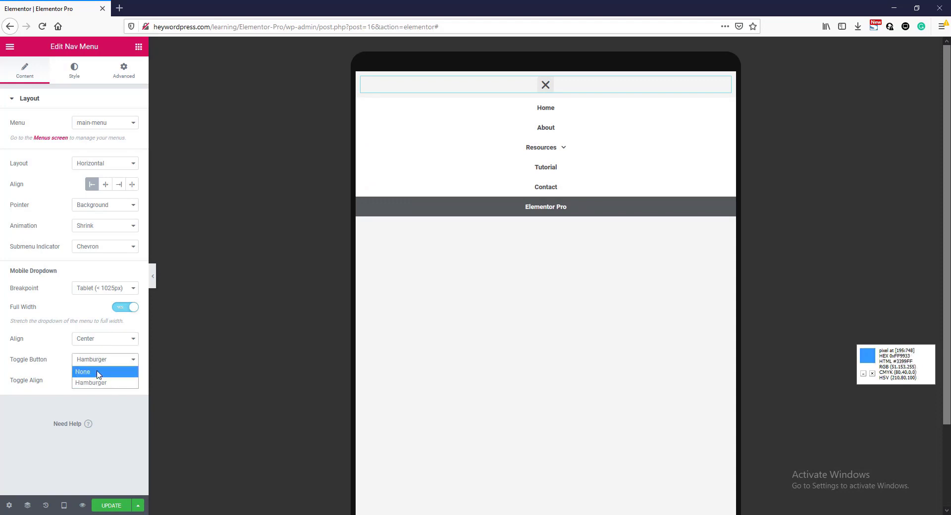
click(97, 371)
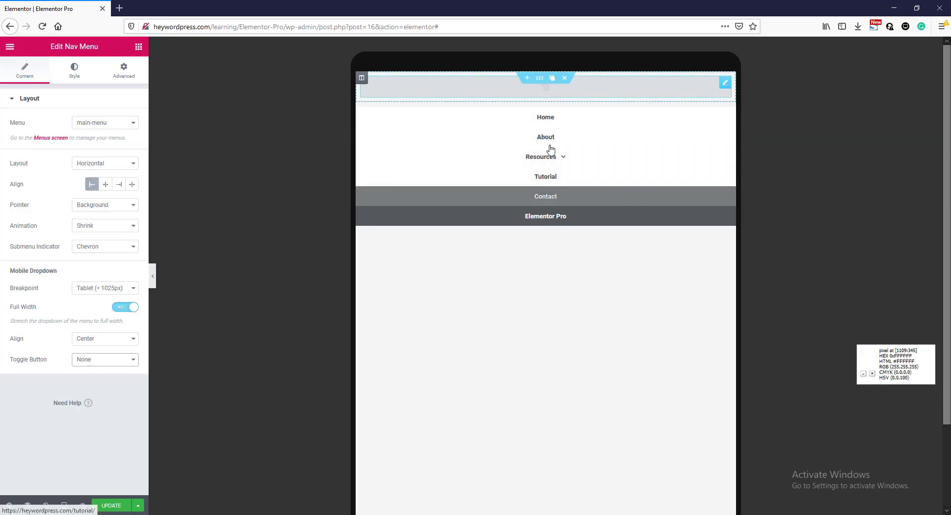
click(102, 363)
click(100, 385)
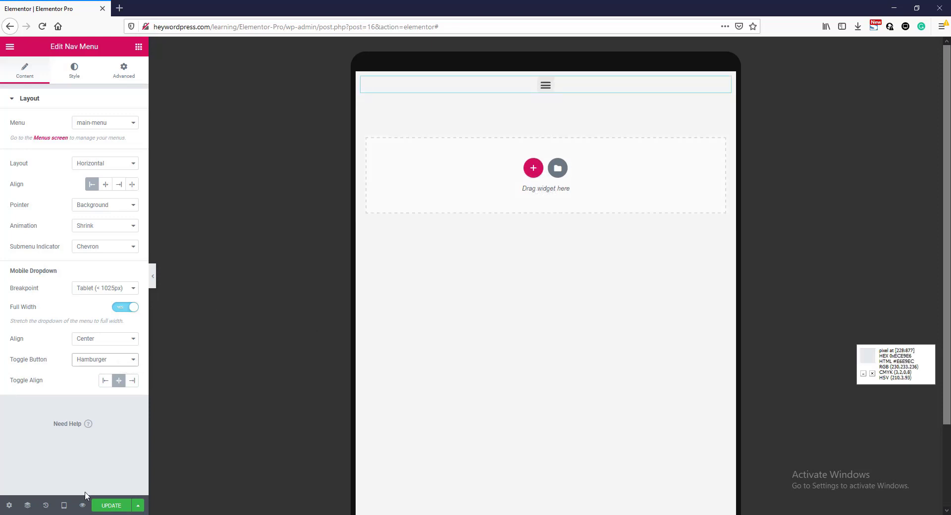
Return to the desktop preview and set the main menu's typography size to 18 px
click(64, 505)
click(64, 440)
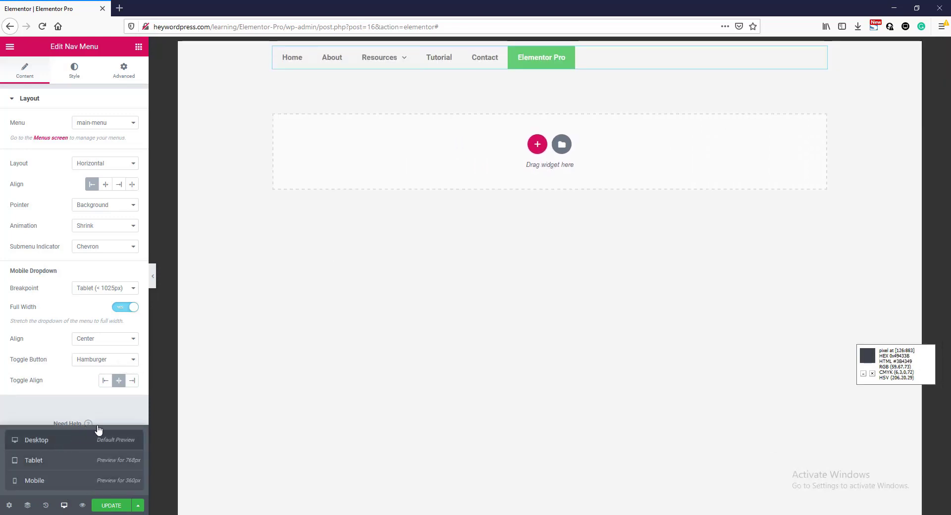
click(75, 74)
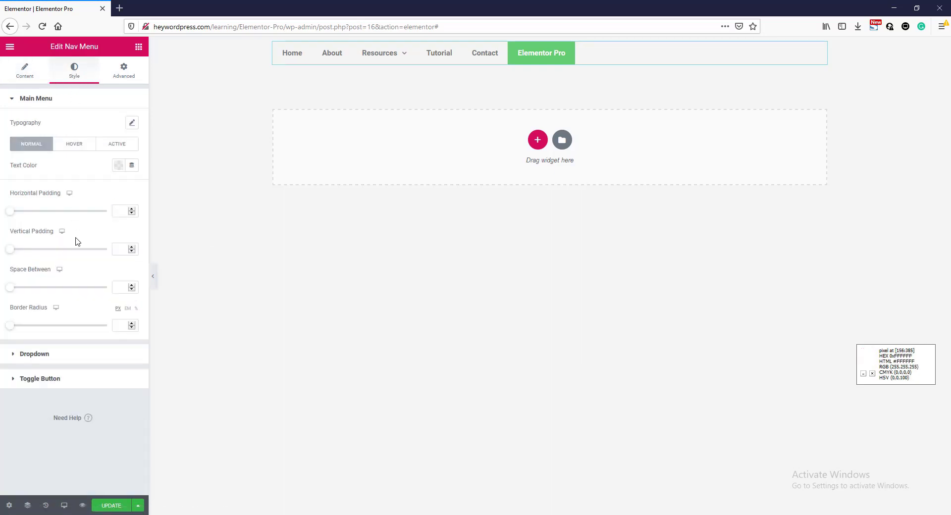
click(132, 123)
drag(26, 190, 38, 192)
drag(34, 191, 26, 191)
click(124, 189)
click(124, 191)
click(124, 191)
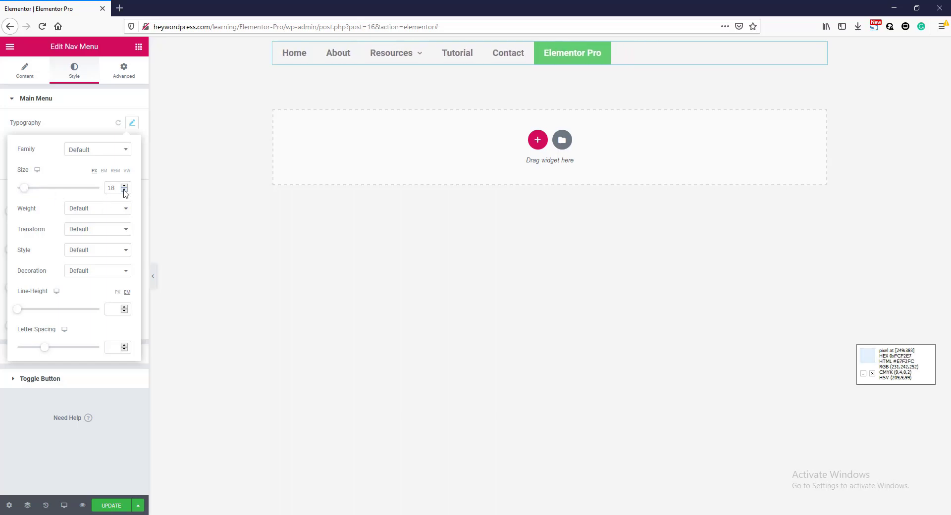
click(117, 151)
scroll(95, 222, down, 5)
scroll(96, 222, down, 2)
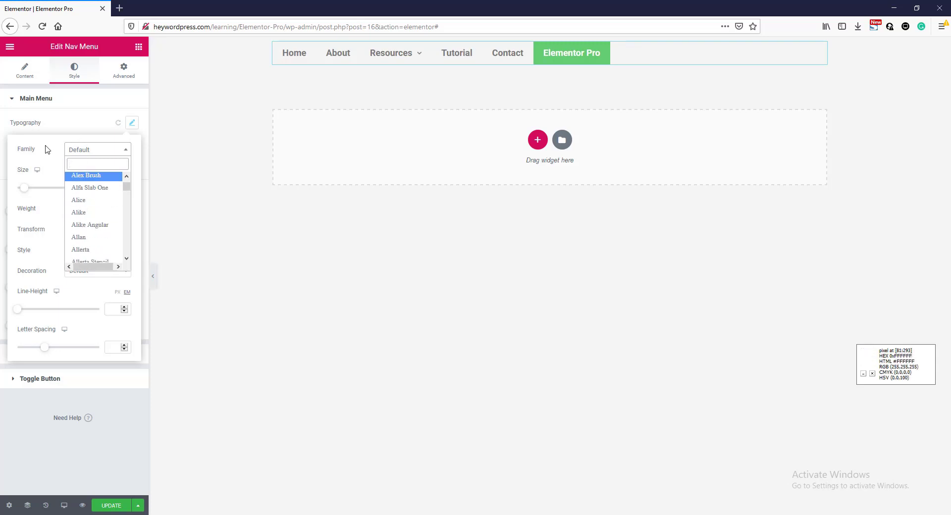
click(56, 163)
Try the Bold weight for the main menu text and set its weight to 400
click(91, 209)
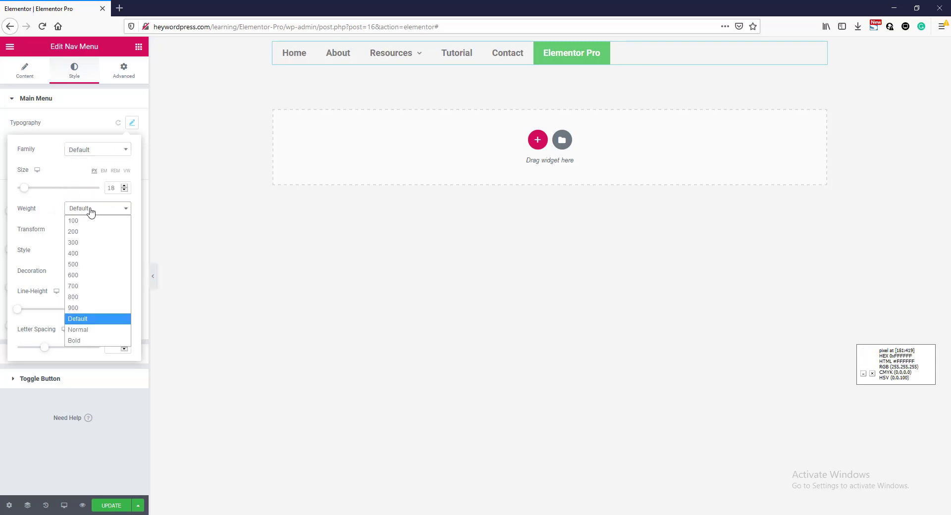
click(88, 341)
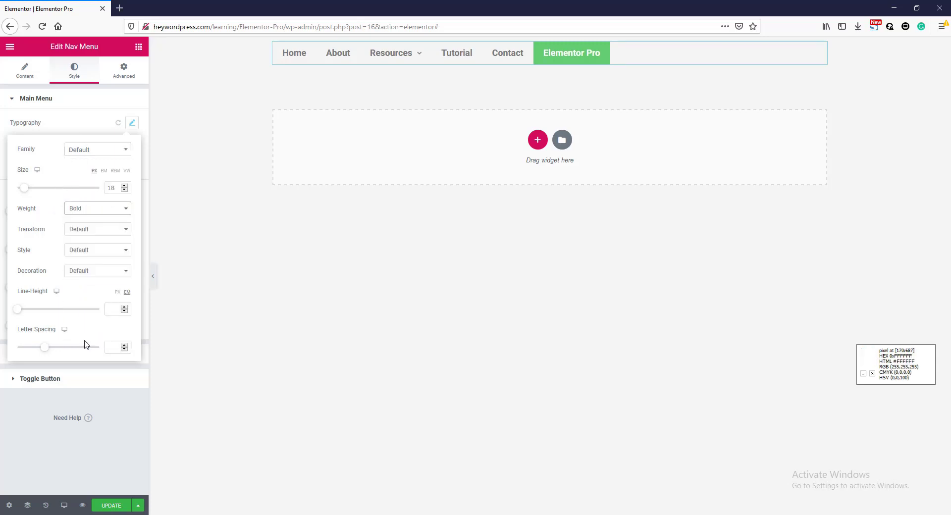
click(74, 212)
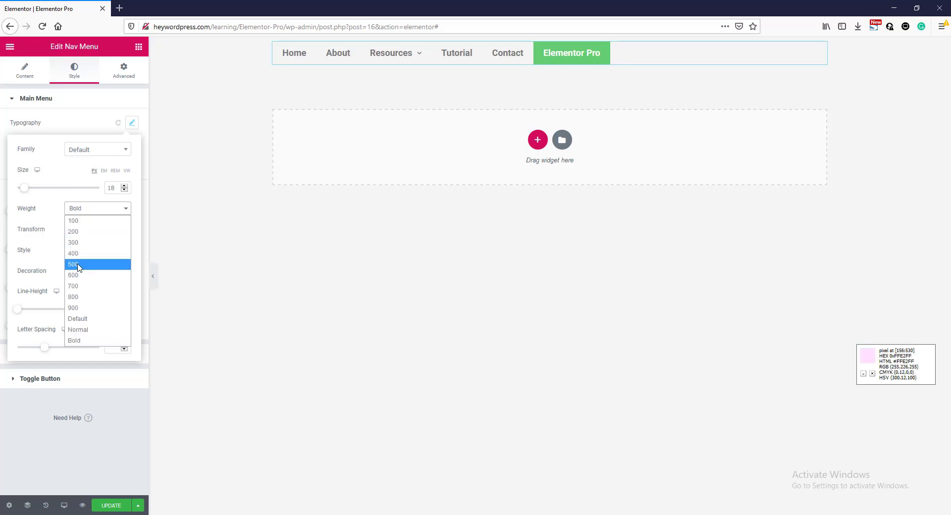
click(79, 253)
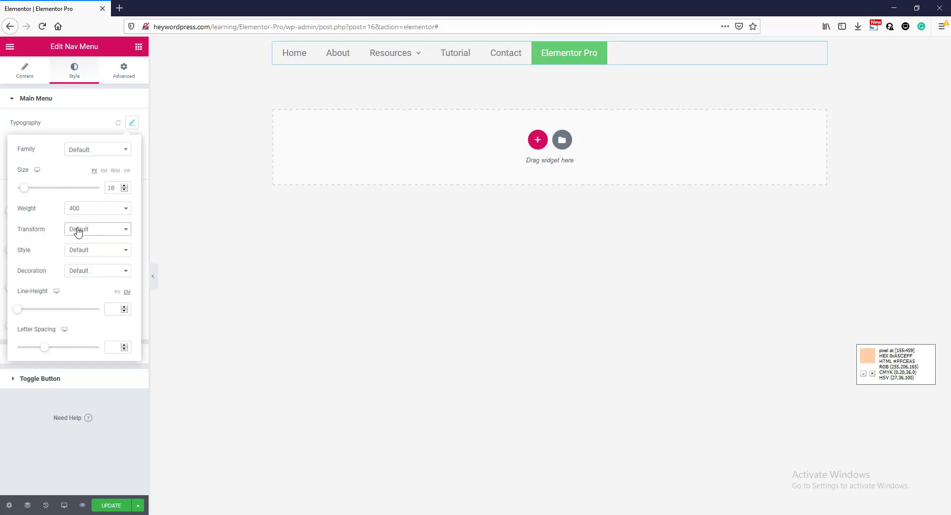
Transform the main menu text to Uppercase with a line height of 0.9 em and letter spacing of 1.5
click(78, 230)
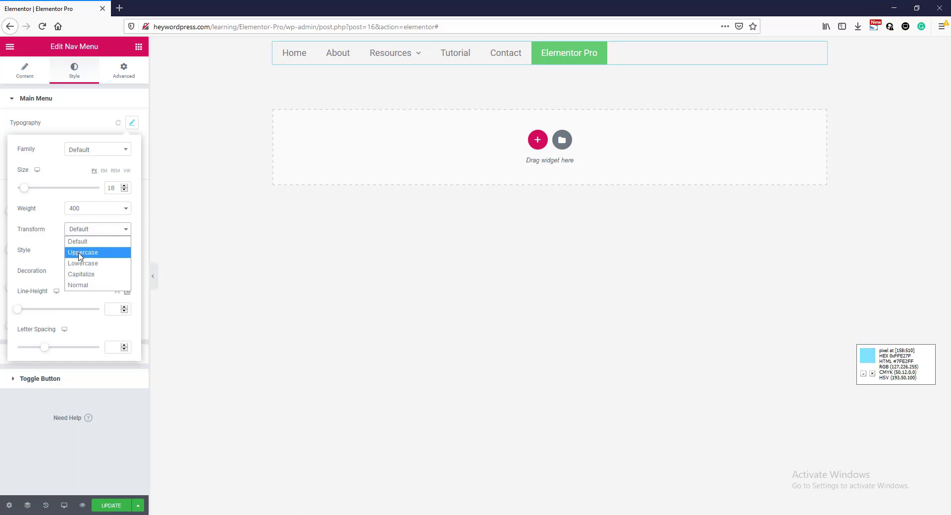
click(77, 250)
drag(18, 315, 26, 314)
drag(47, 351, 55, 352)
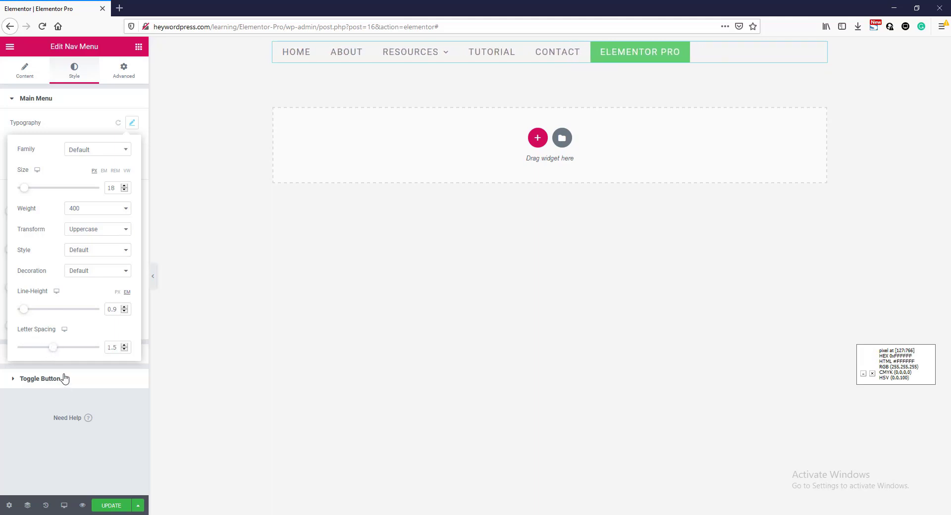
click(78, 115)
Try dark blue for the main menu's normal text color and set it to teal #4ABCAD
click(117, 165)
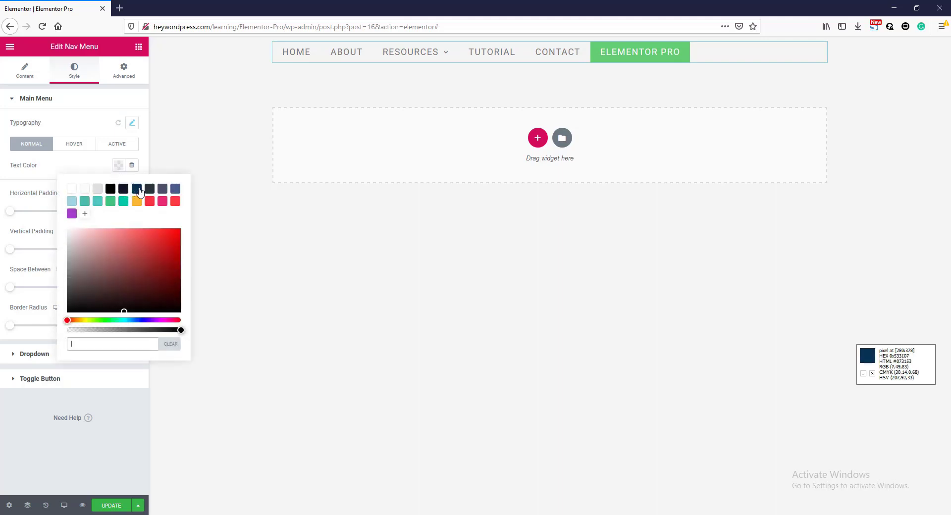
click(138, 191)
click(85, 201)
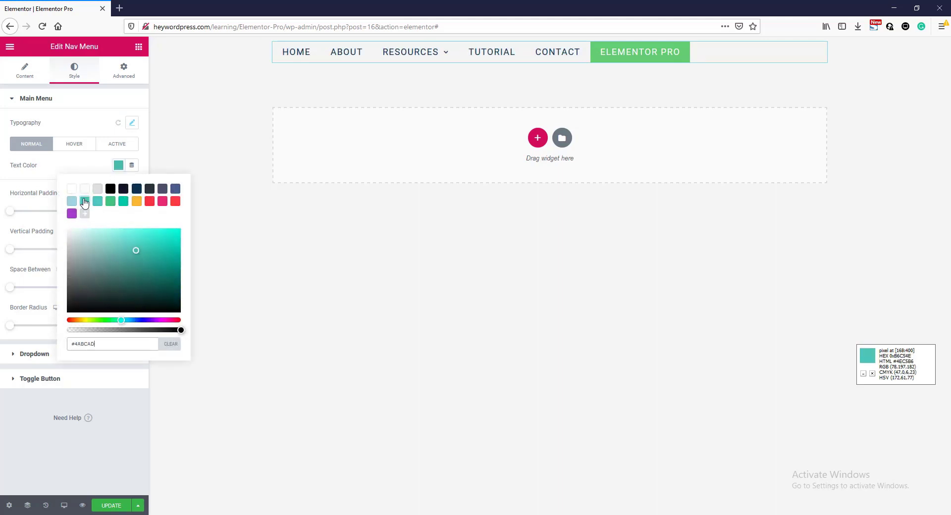
click(78, 166)
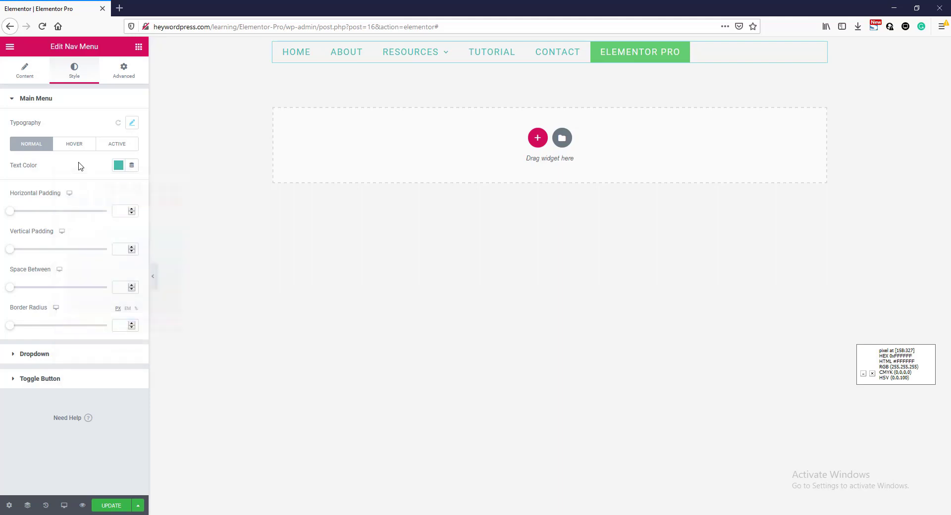
Set the main menu's horizontal padding to 22, vertical padding to 14 and space between to 7
drag(11, 209, 52, 211)
drag(11, 253, 35, 252)
drag(10, 288, 15, 294)
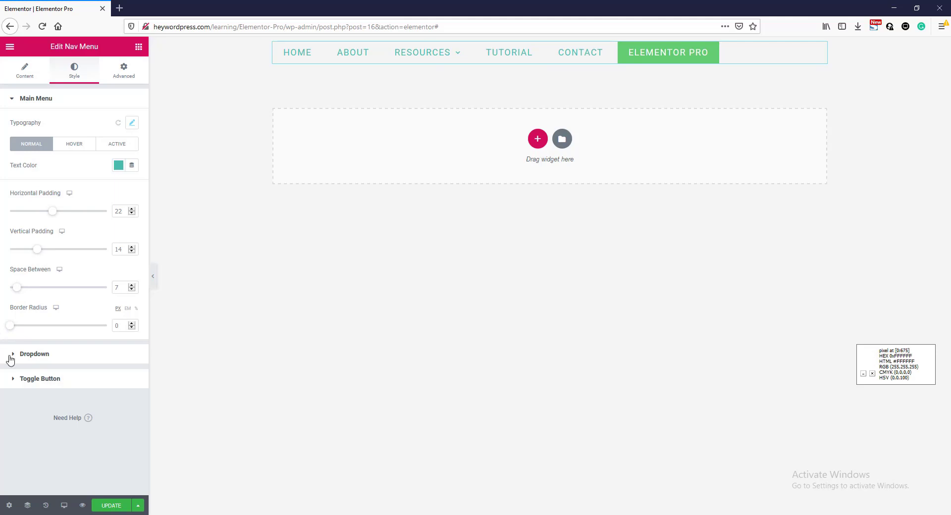
Check the Resources submenu and set the dropdown's normal text color to green
click(25, 354)
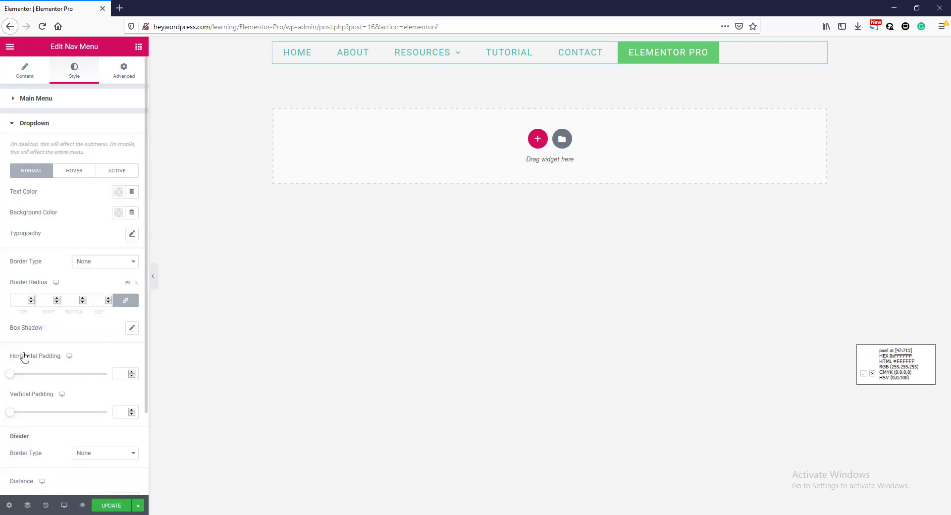
mouse_move(425, 54)
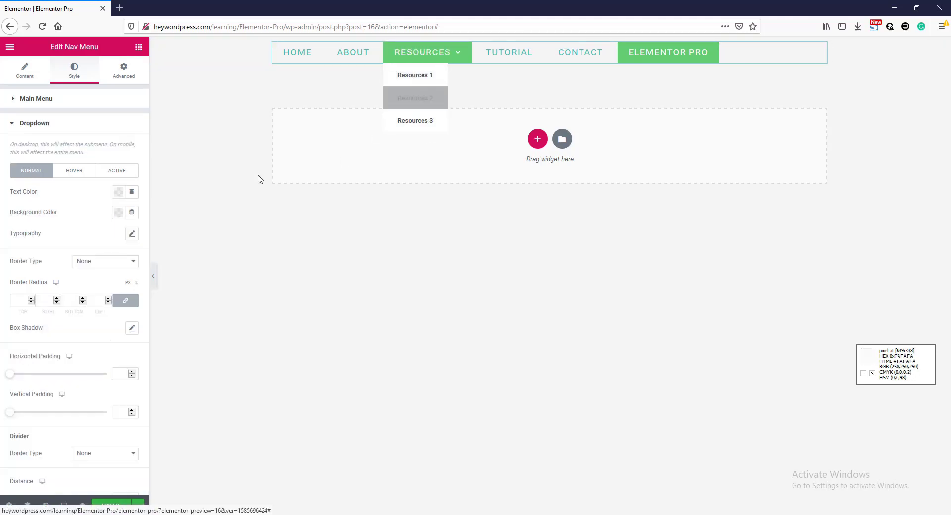
click(118, 192)
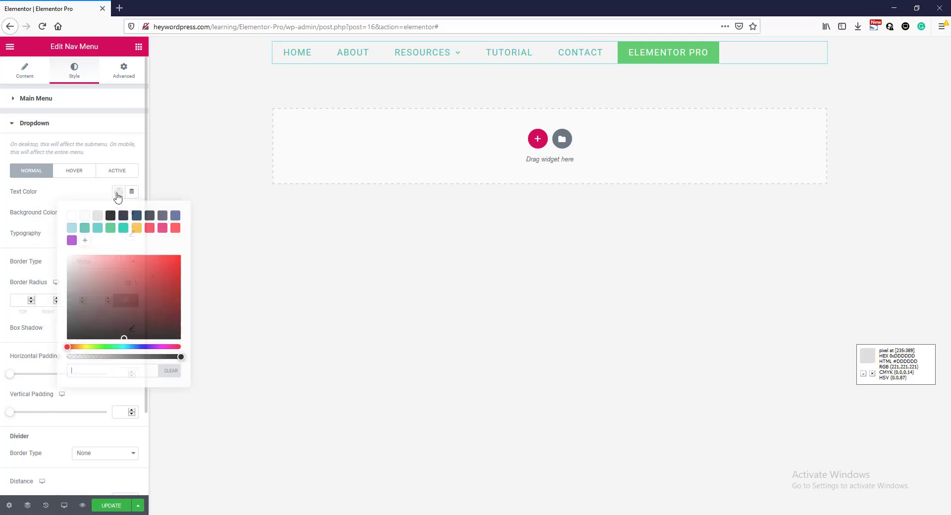
click(110, 228)
click(94, 193)
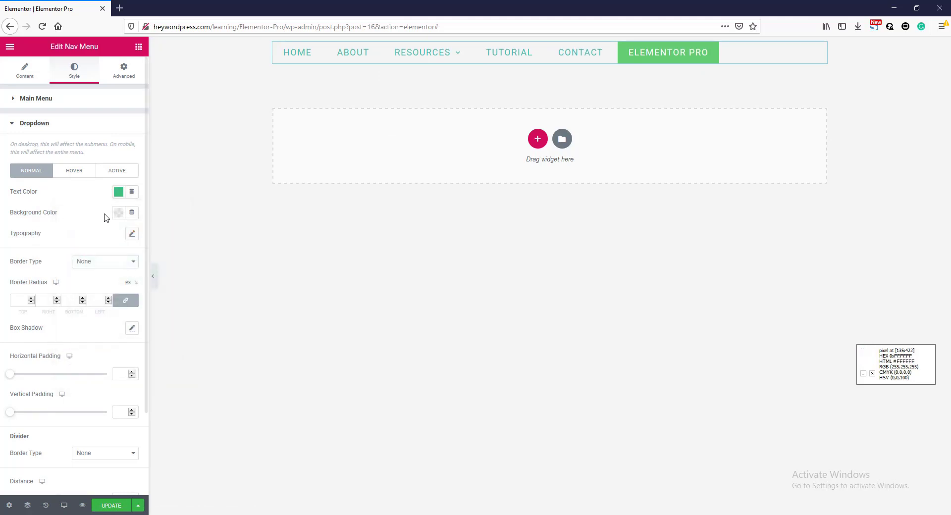
Set the dropdown's background color to dark blue #072F4F and check it on the Resources submenu
click(118, 214)
click(137, 236)
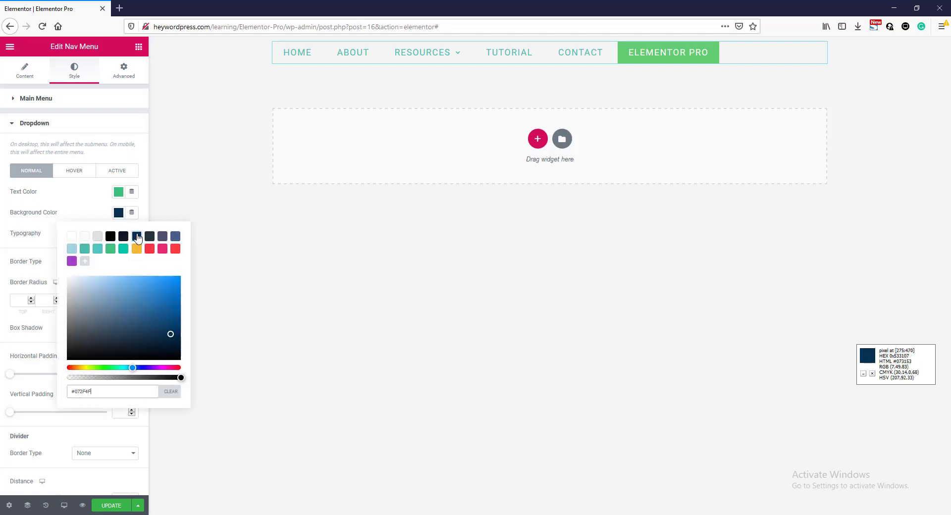
click(422, 53)
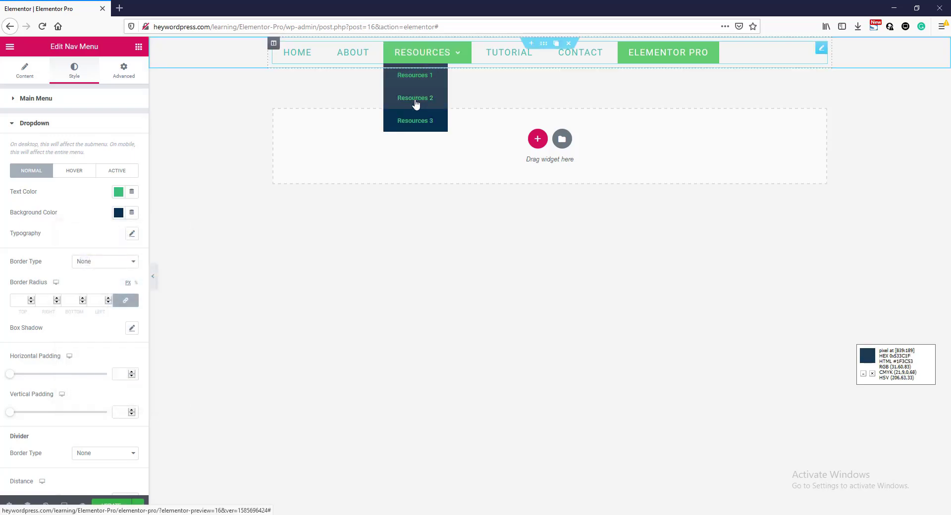
Set the dropdown's hover text color to dark blue #072F4F and hover background to teal #4ABCAD, and check it on the Resources submenu
click(76, 171)
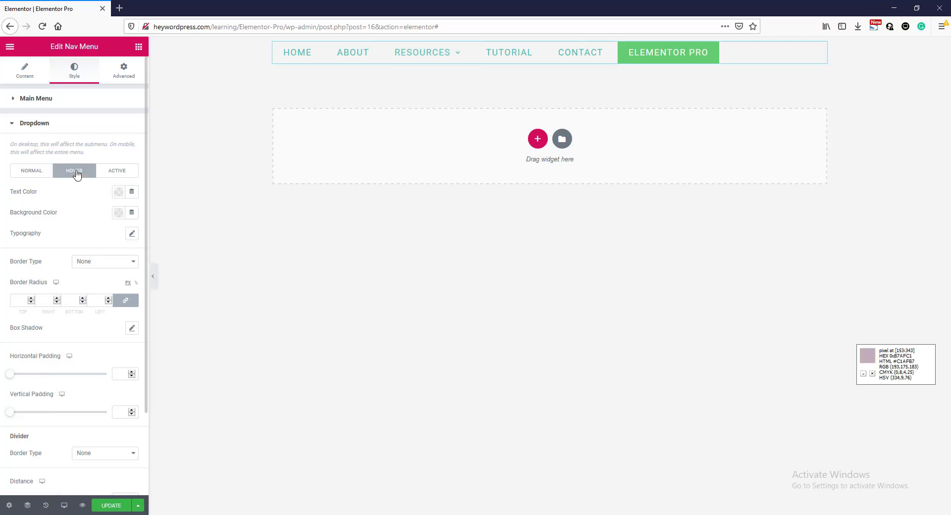
click(117, 192)
click(137, 216)
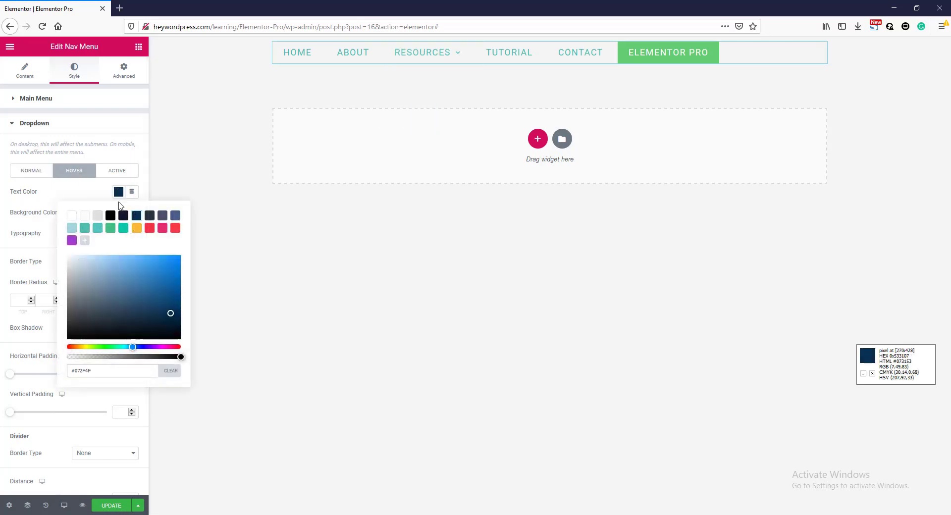
click(118, 191)
click(117, 213)
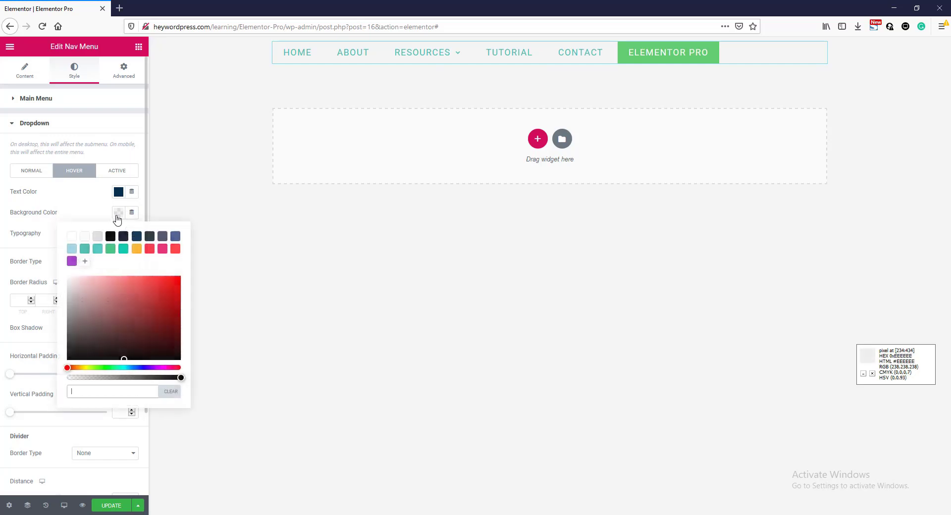
click(85, 249)
mouse_move(425, 59)
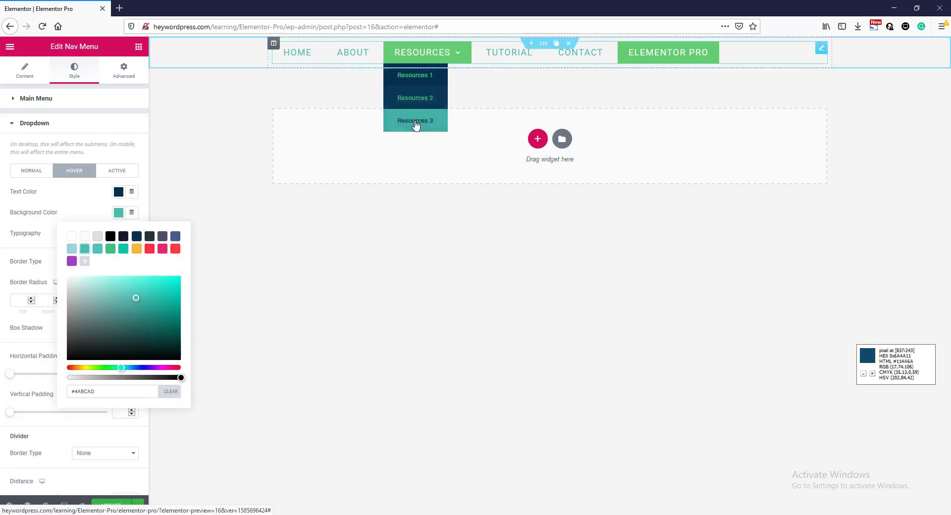
click(77, 203)
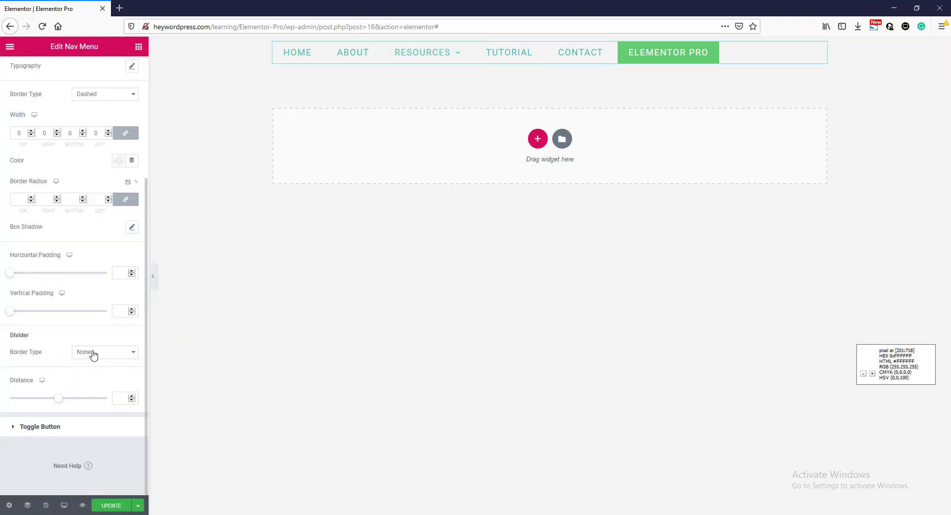
Add a solid dropdown divider in white at 0.37 opacity with border width 1, and check it on the Resources submenu
click(93, 354)
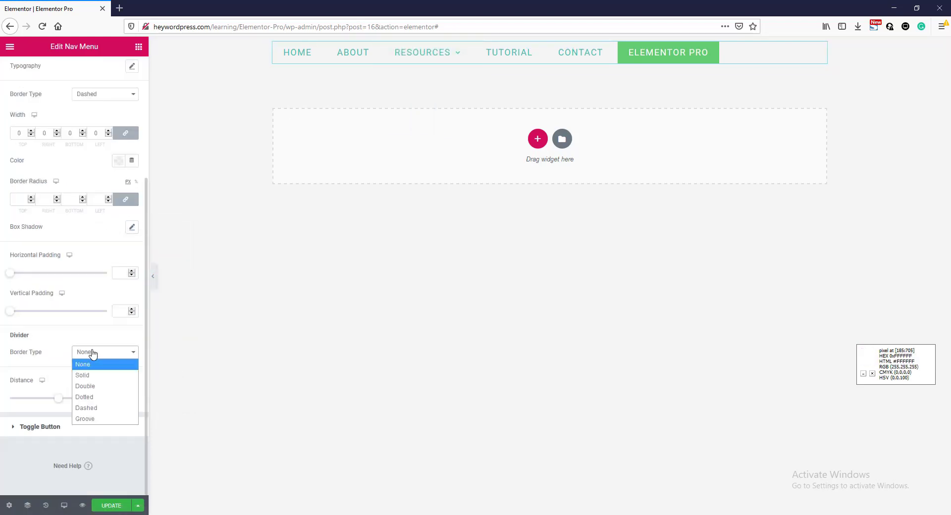
click(89, 375)
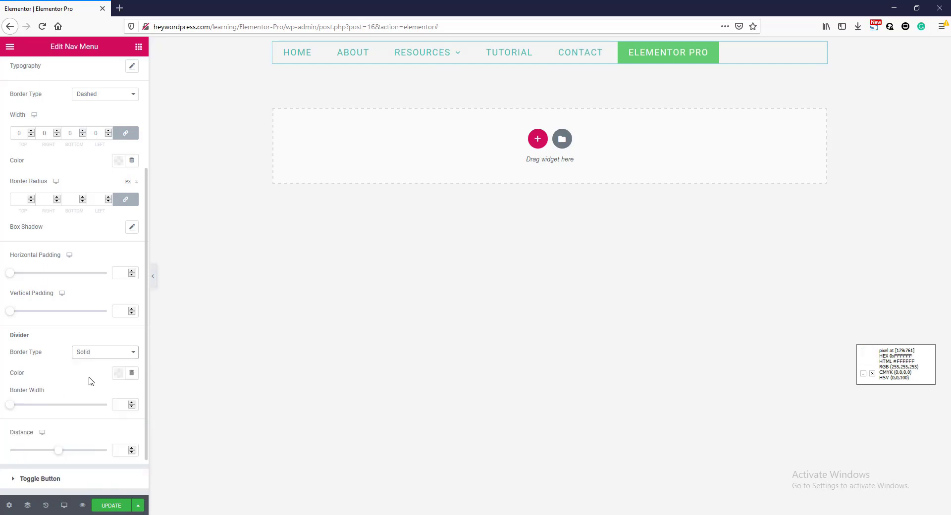
click(118, 373)
click(71, 218)
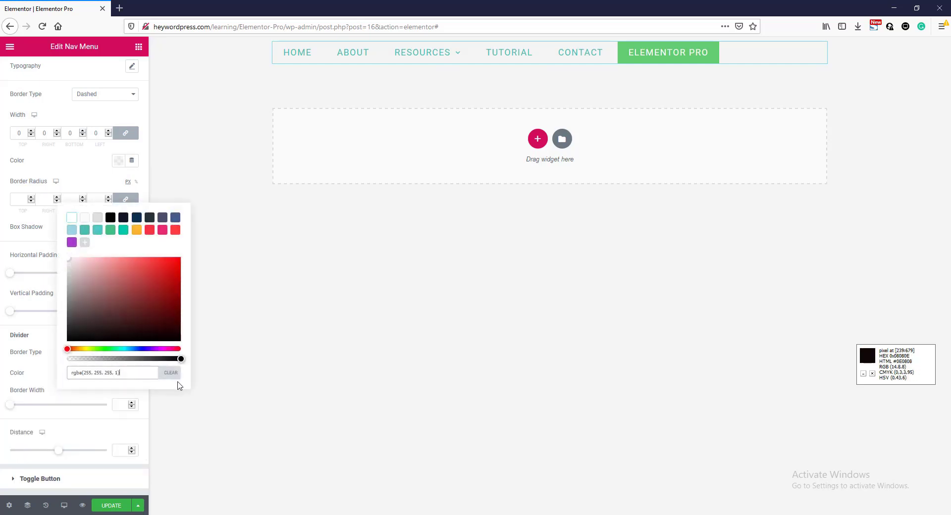
drag(180, 360, 109, 358)
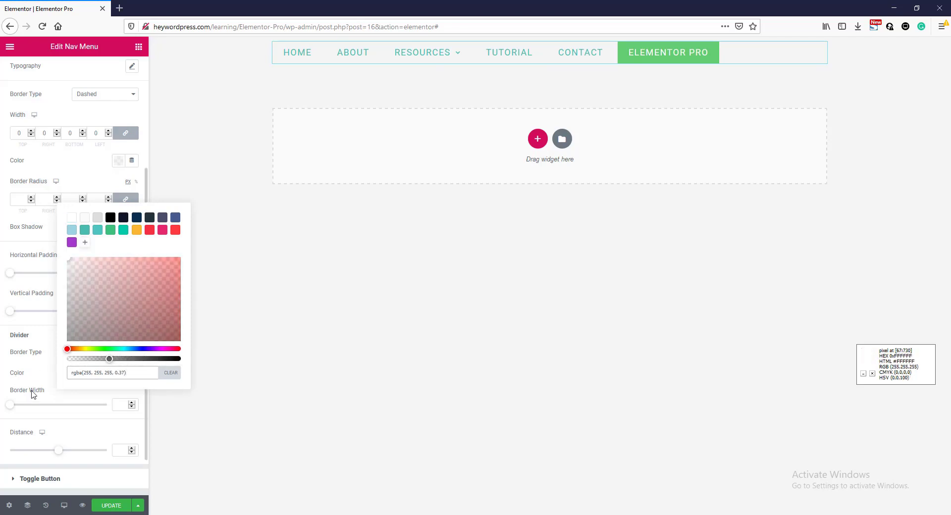
click(118, 404)
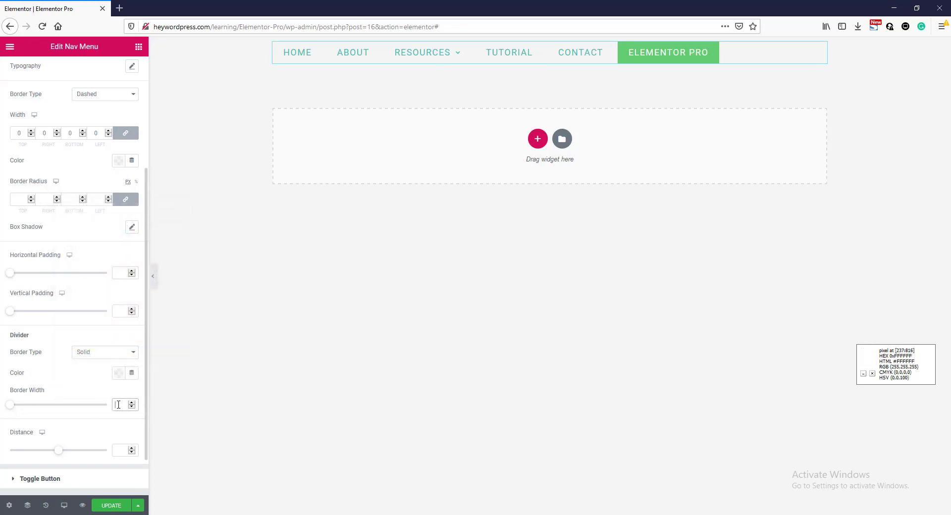
text(1)
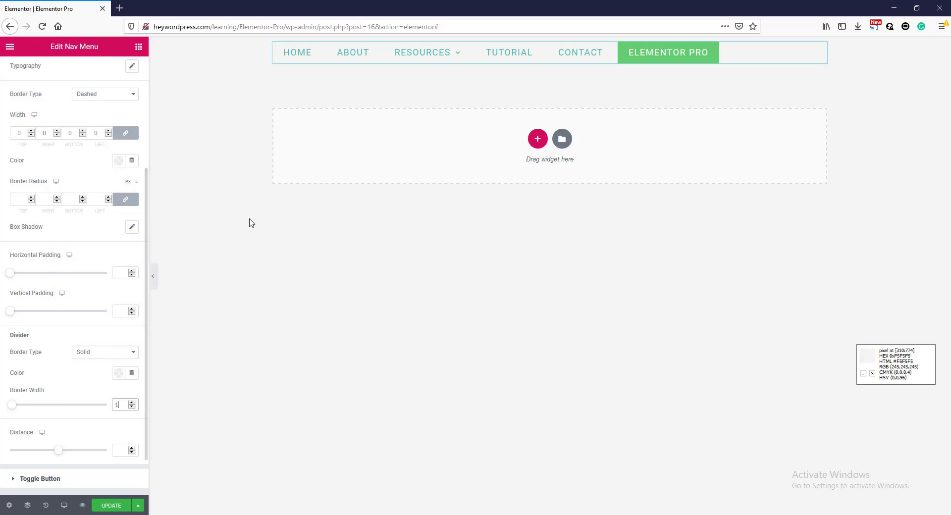
mouse_move(414, 57)
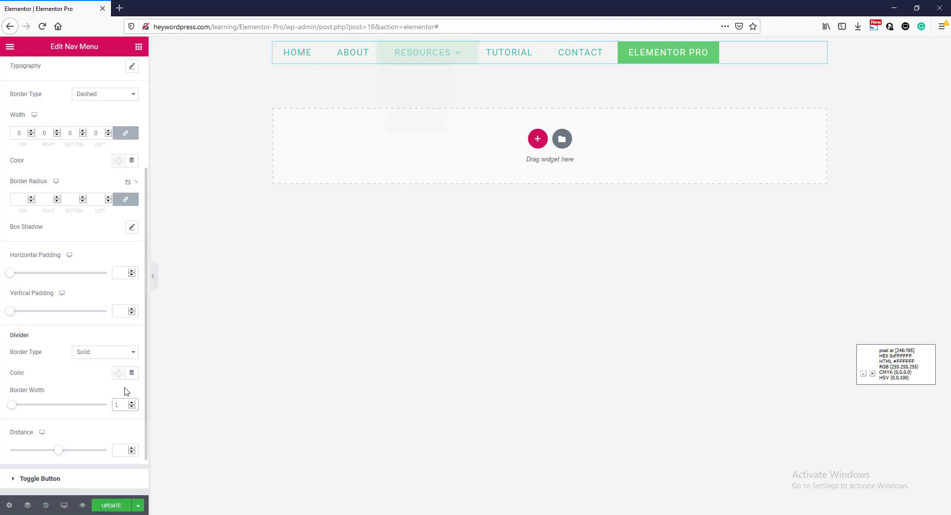
In the tablet preview, set the toggle button's size to 30, border width to 0 and border radius to 49
click(17, 479)
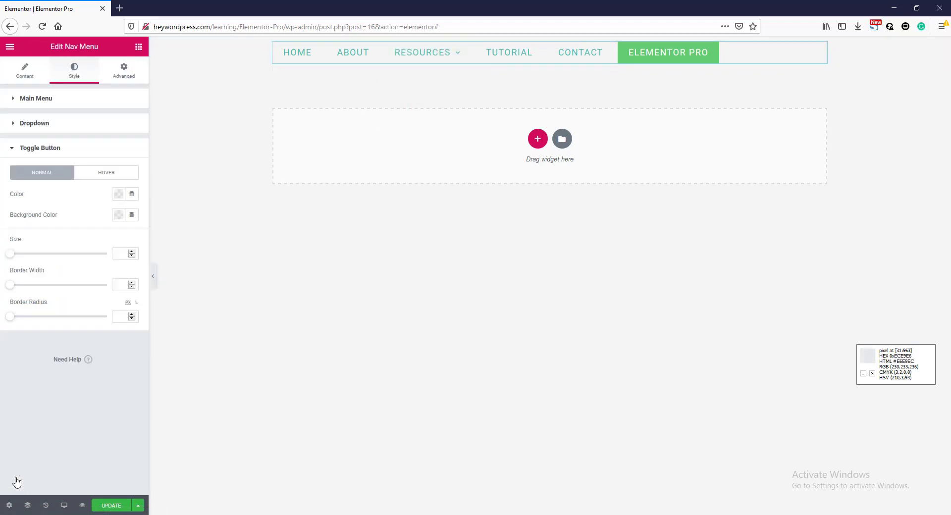
click(63, 505)
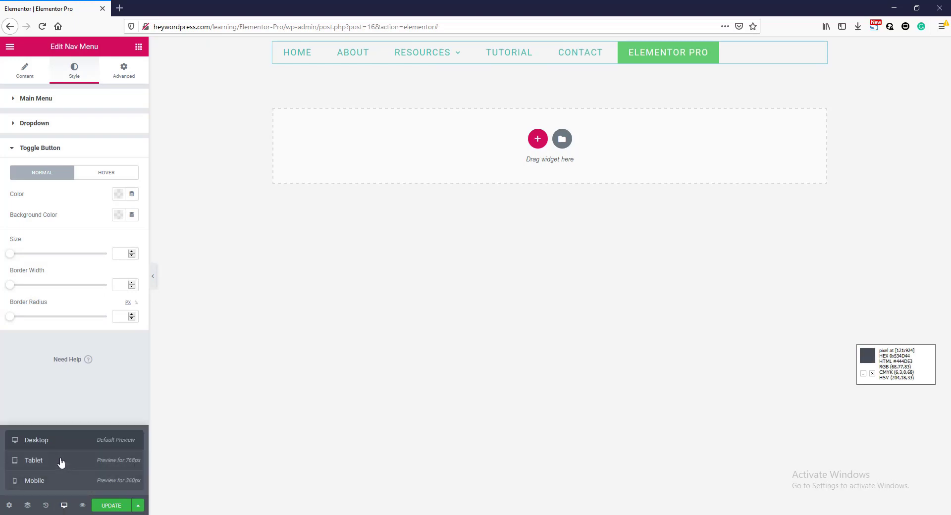
click(61, 462)
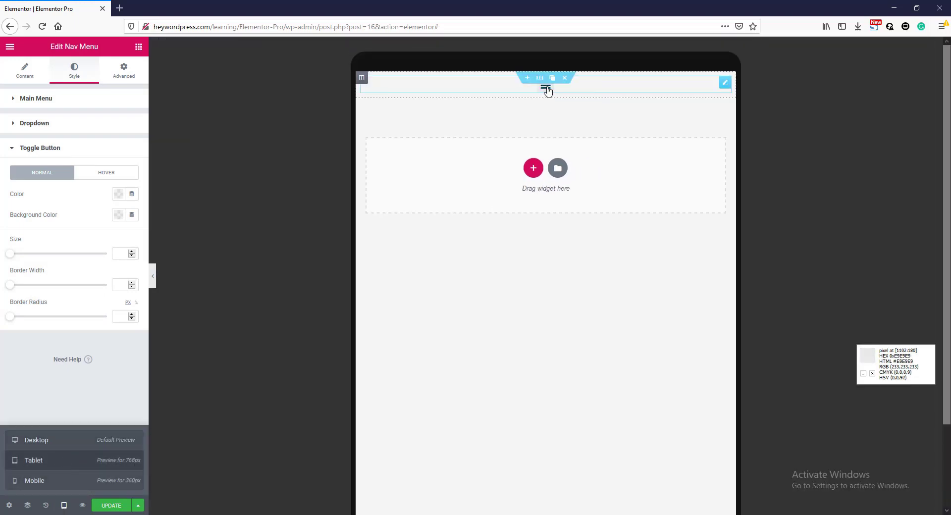
click(546, 89)
drag(11, 255, 27, 254)
mouse_move(9, 287)
mouse_down()
mouse_move(23, 286)
mouse_move(5, 285)
mouse_up()
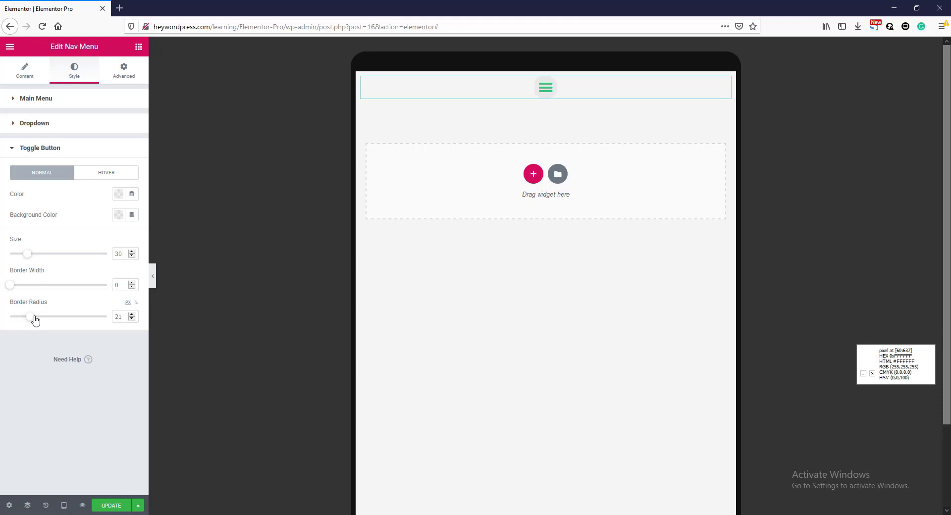
Set the toggle button's normal color to red #F63242 and its background to dark blue, and return to the desktop preview
click(118, 193)
click(150, 229)
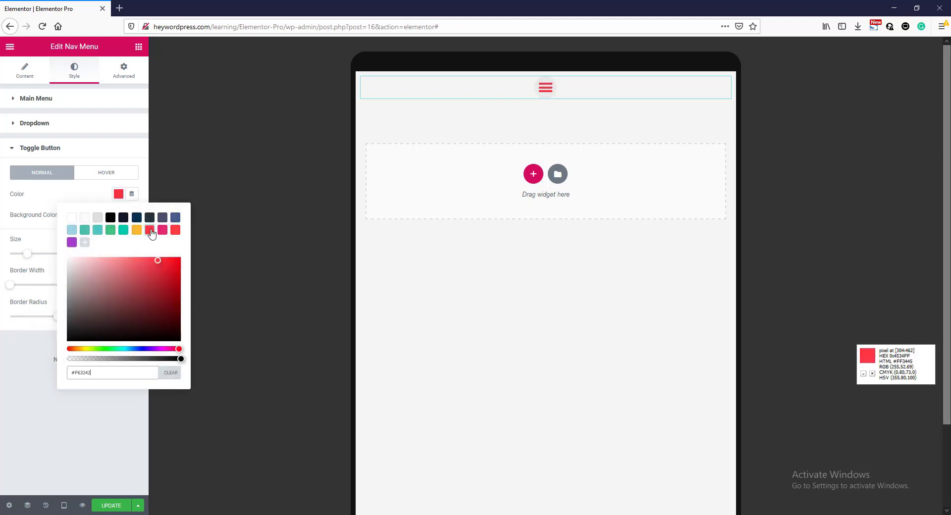
click(119, 194)
click(118, 215)
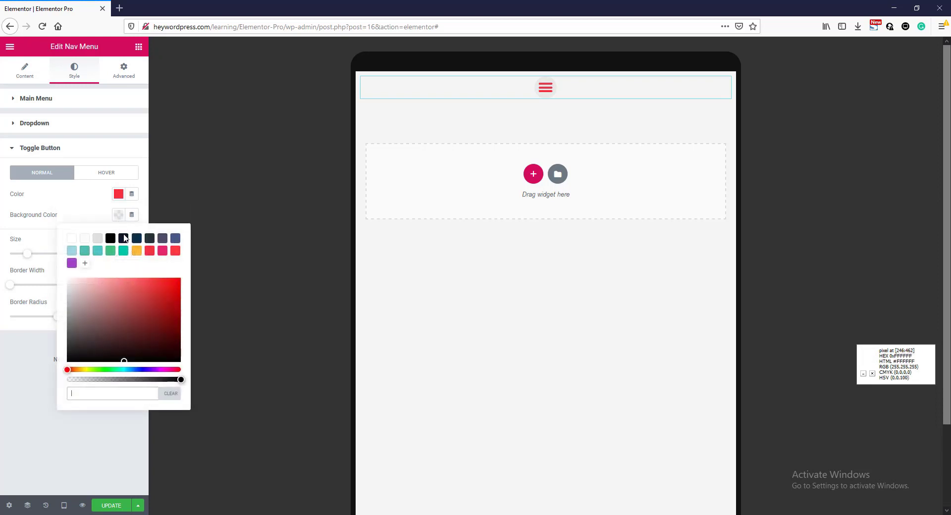
click(134, 230)
click(118, 214)
click(64, 505)
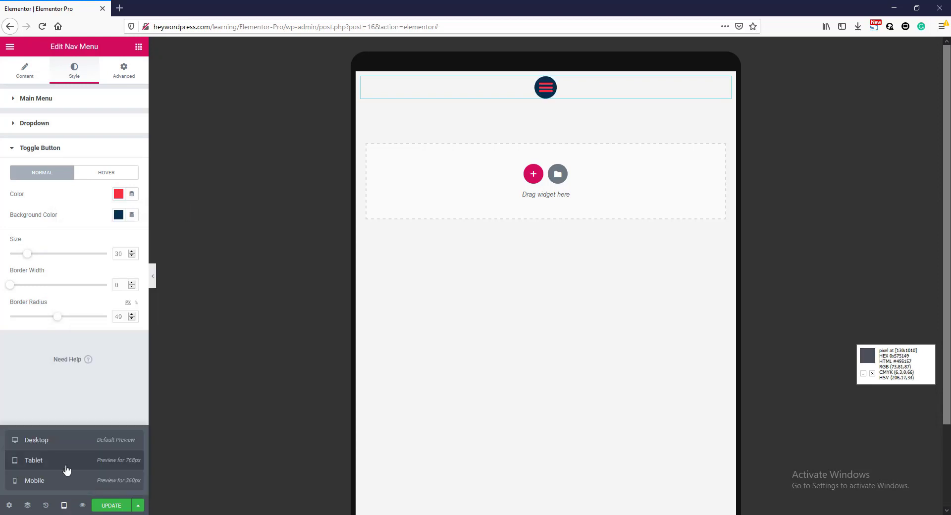
click(65, 444)
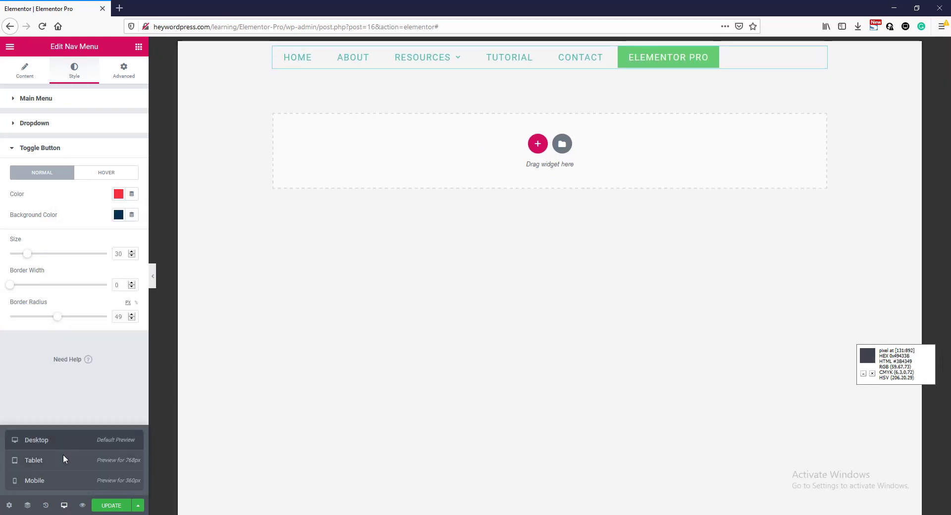
Try a margin of 20 and a padding of 20 on all sides of the widget, and clear both
click(126, 75)
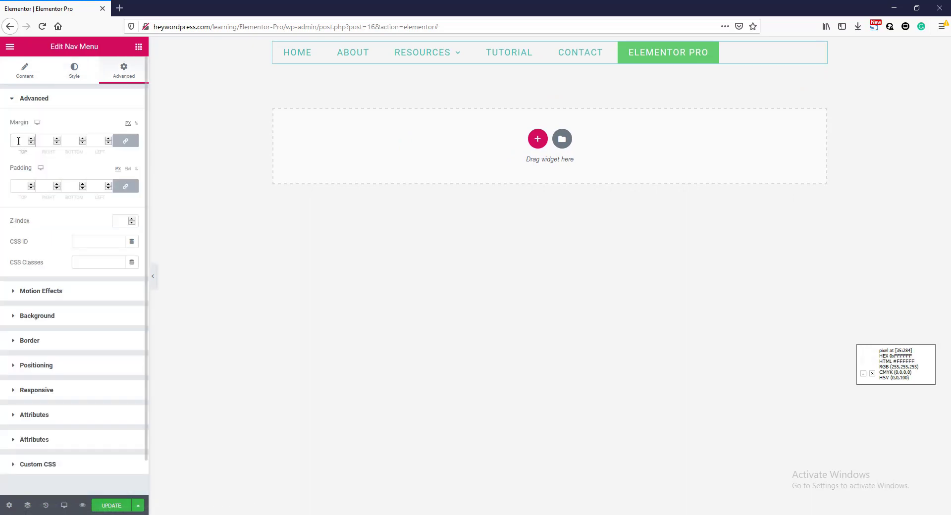
text(20)
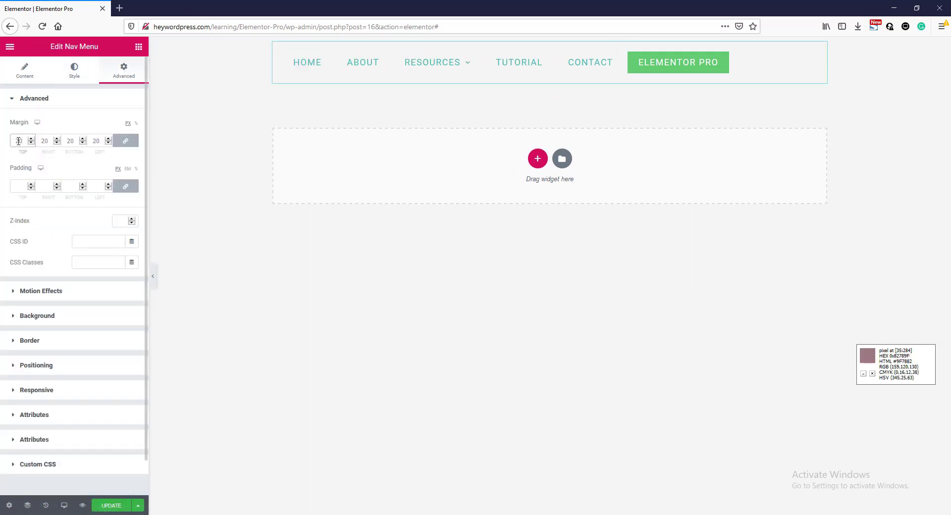
click(18, 187)
text(20)
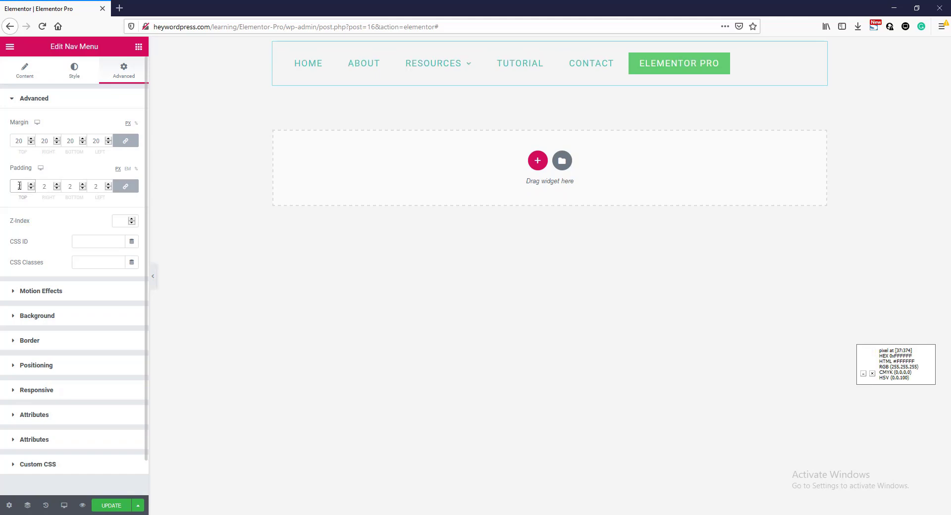
double_click(18, 186)
key(BackSpace)
double_click(18, 140)
key(BackSpace)
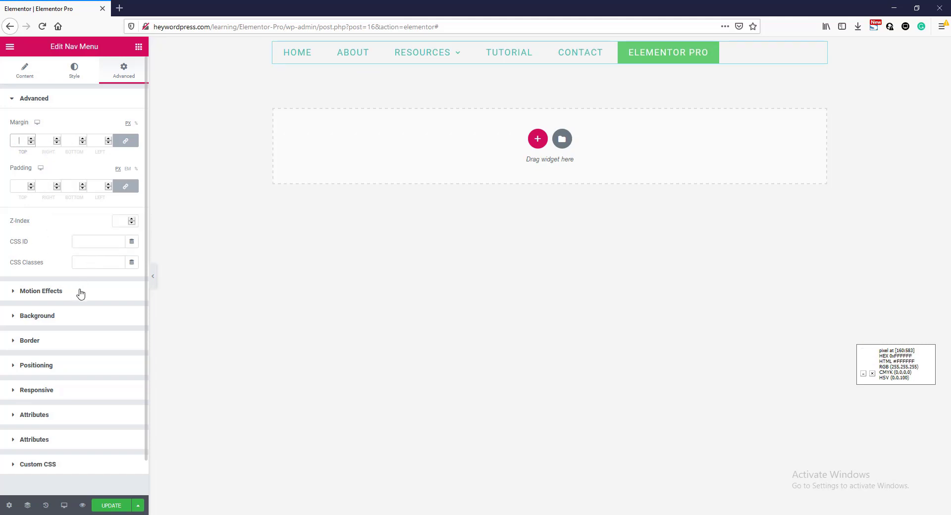
Give the widget a classic background, trying teal and red and setting its normal color to dark slate
click(35, 291)
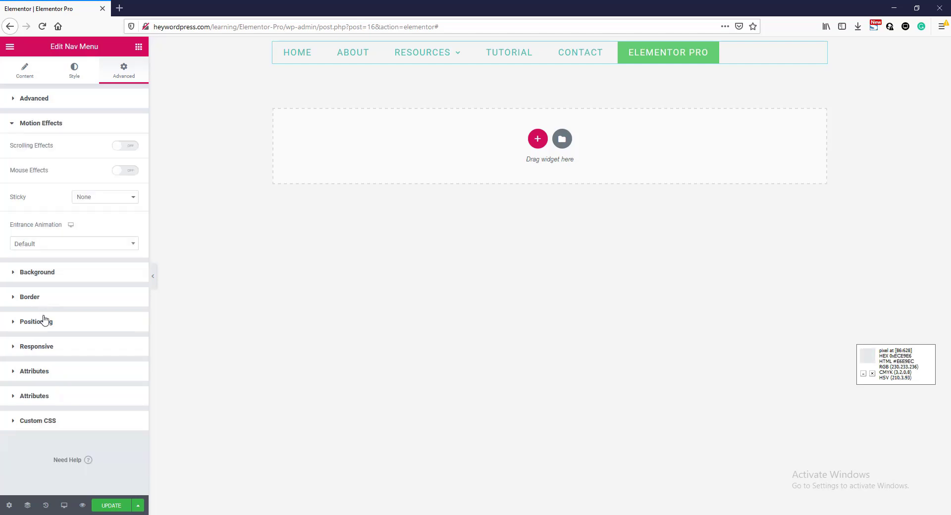
click(37, 273)
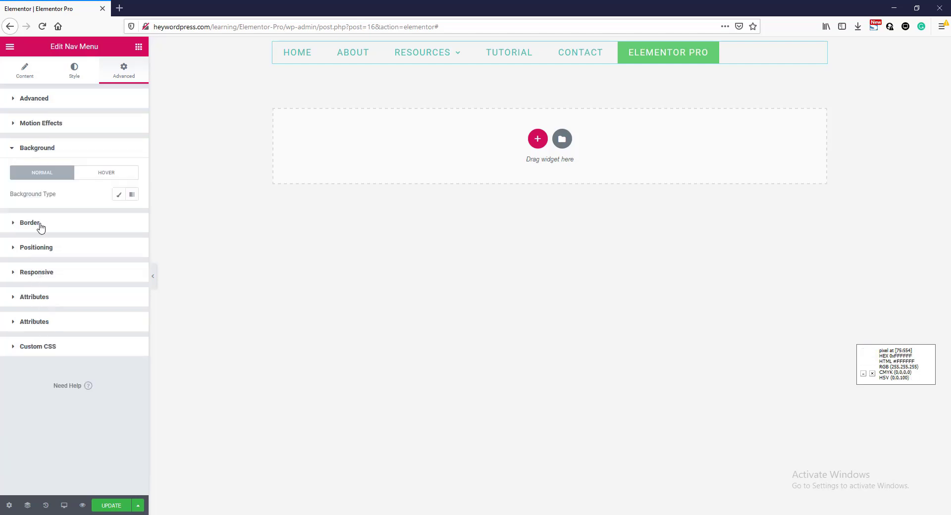
click(120, 194)
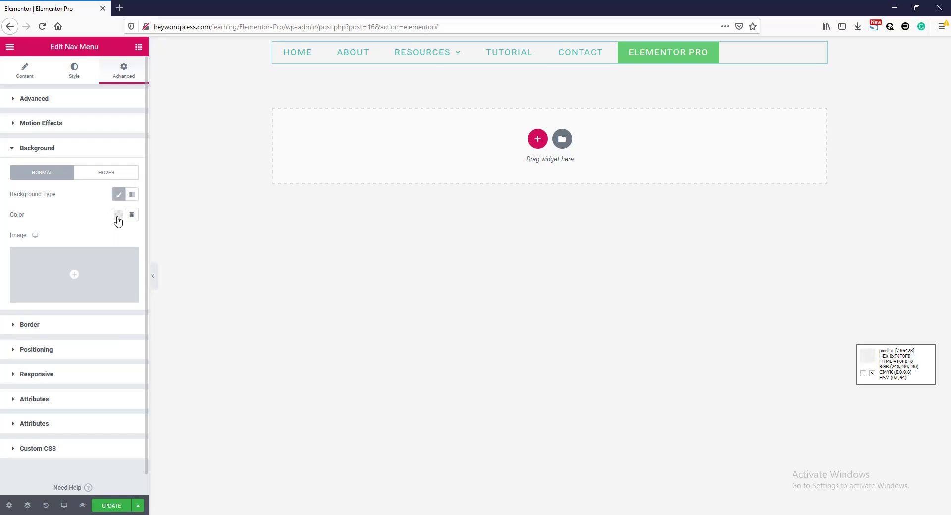
click(118, 215)
click(85, 251)
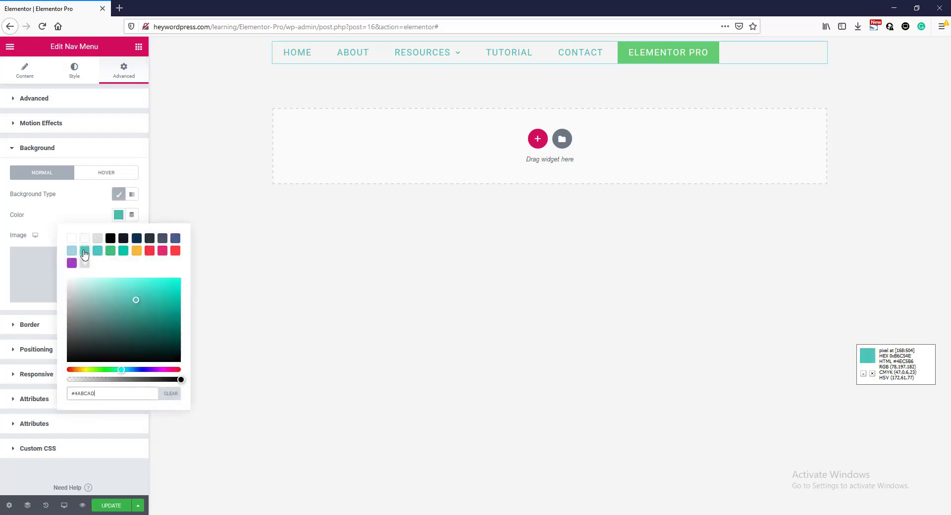
click(149, 250)
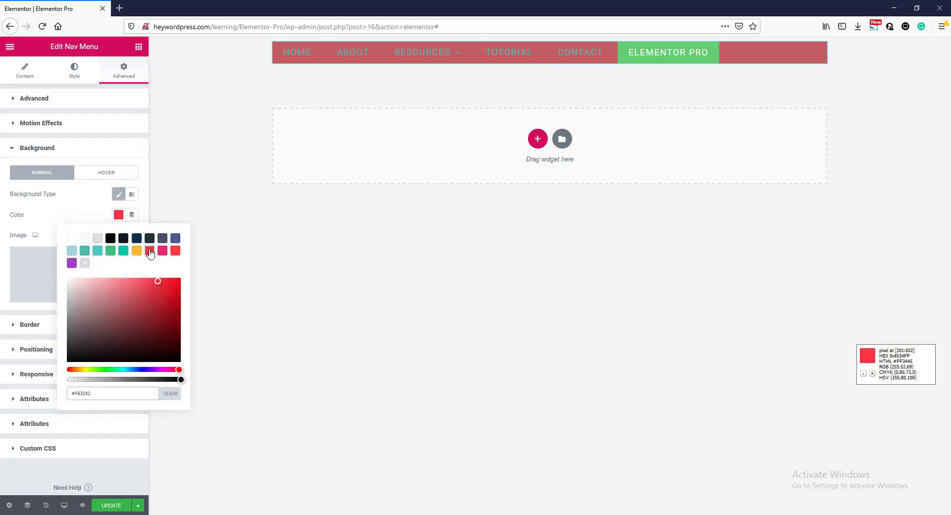
click(149, 240)
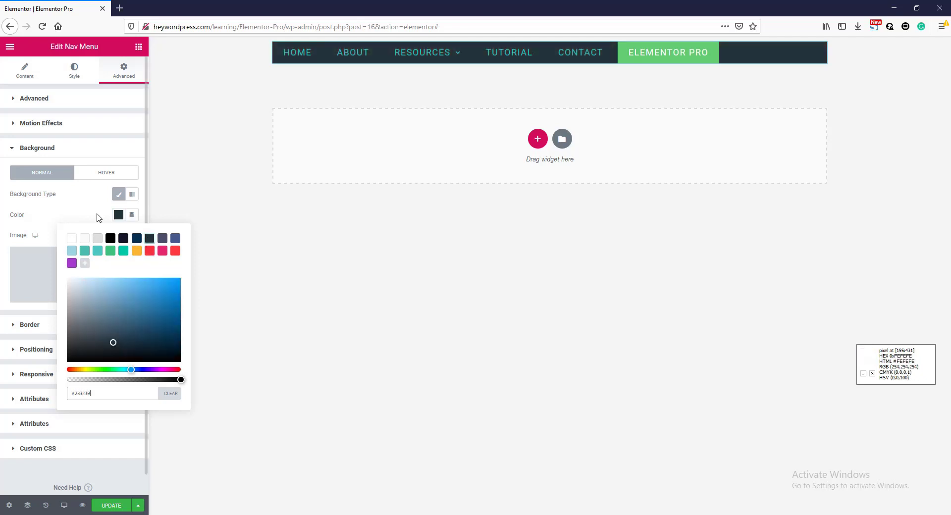
click(38, 267)
Give the widget a solid red #F63242 border with width 10 and border radius 10 on all sides
click(30, 325)
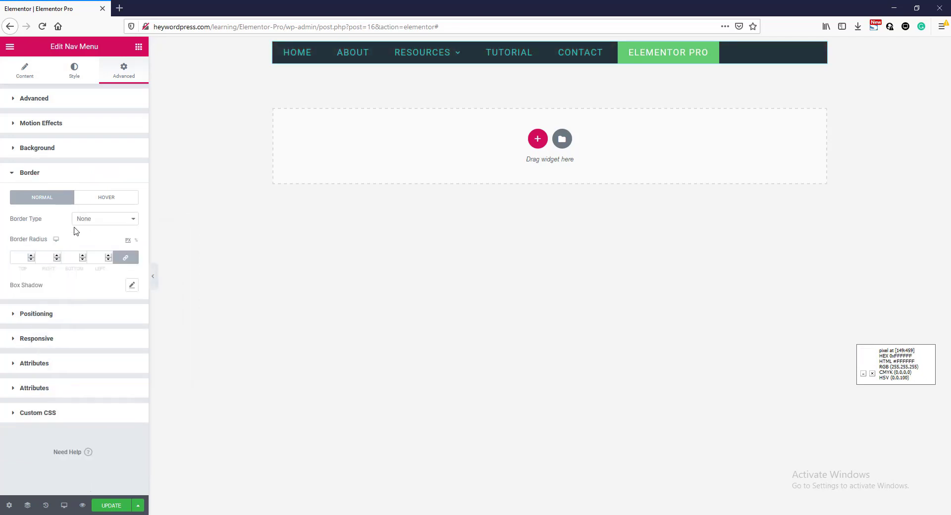
click(99, 218)
click(88, 248)
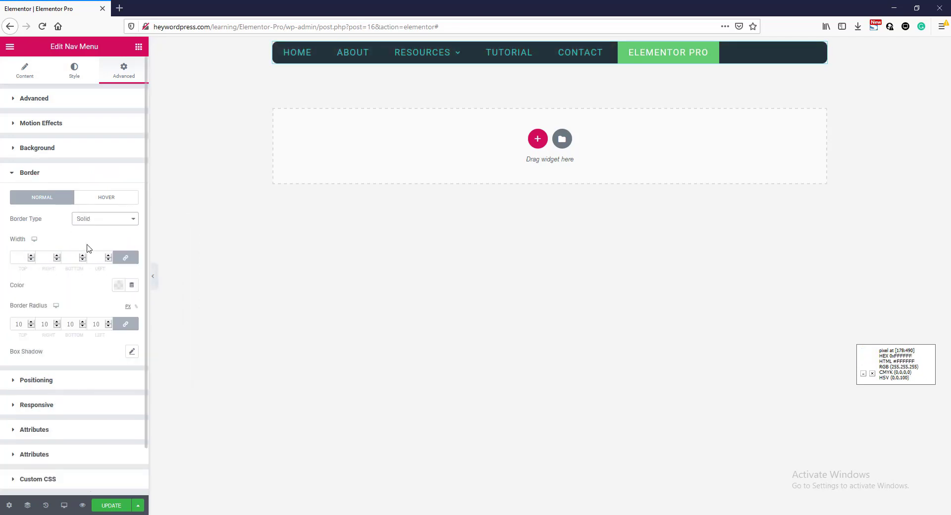
click(20, 258)
text(10)
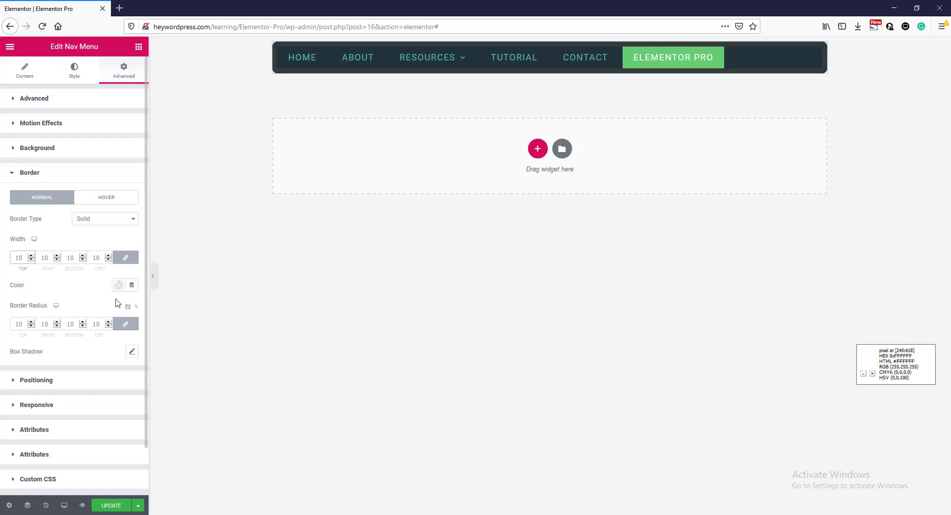
click(118, 285)
click(149, 321)
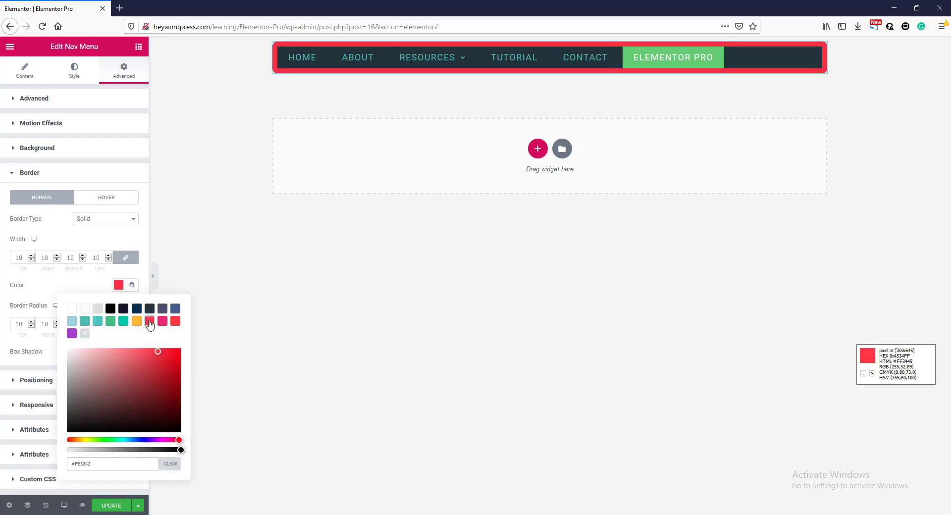
click(60, 294)
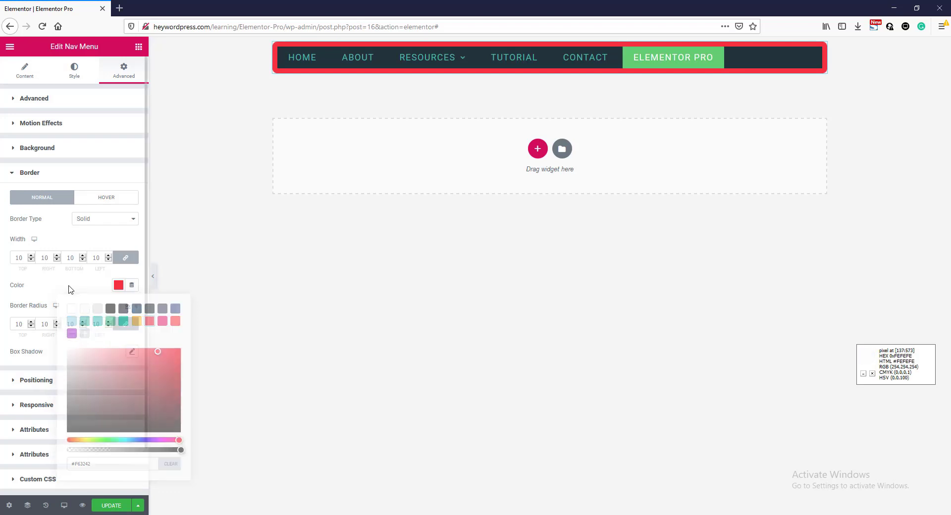
Set the Nav Menu widget's border radius to 0 on all sides and deselect the widget
drag(24, 324, 2, 323)
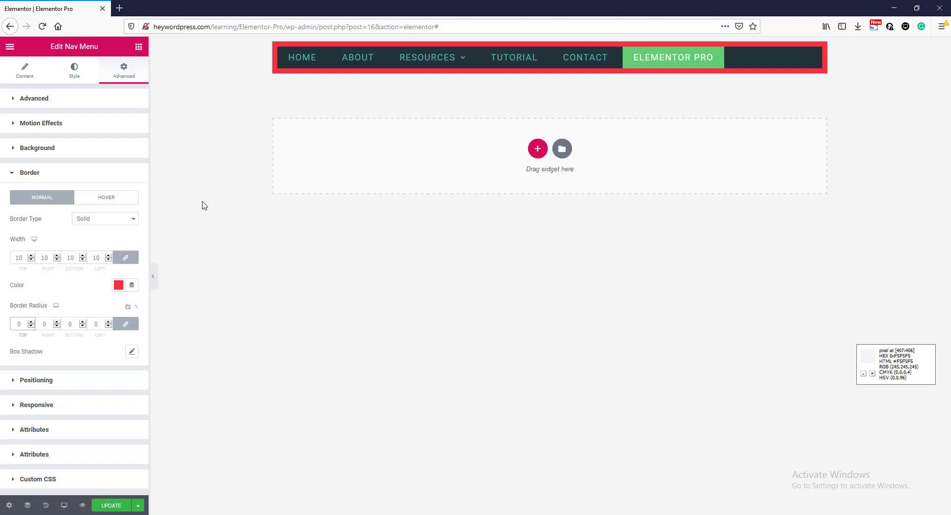
click(777, 121)
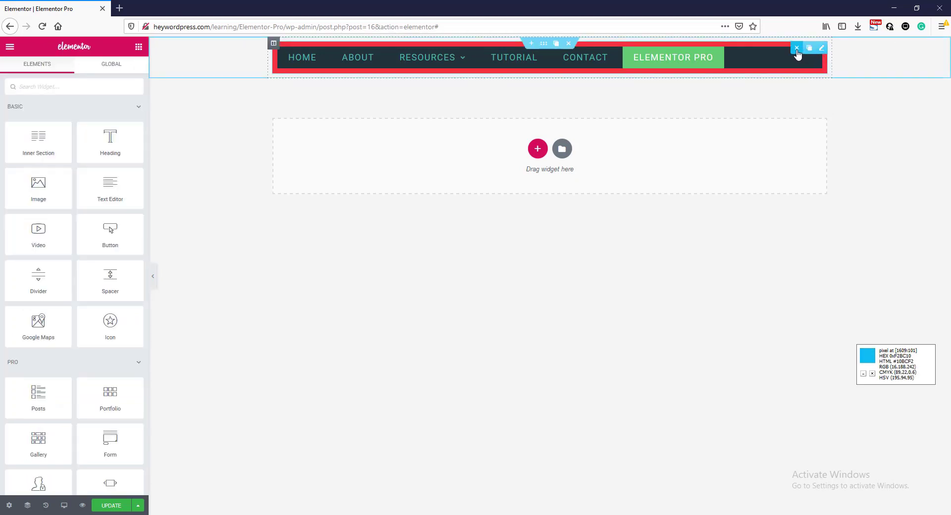
Delete the styled Nav Menu widget and place a fresh Nav Menu widget in the emptied section
click(797, 52)
scroll(74, 335, down, 3)
scroll(75, 336, down, 1)
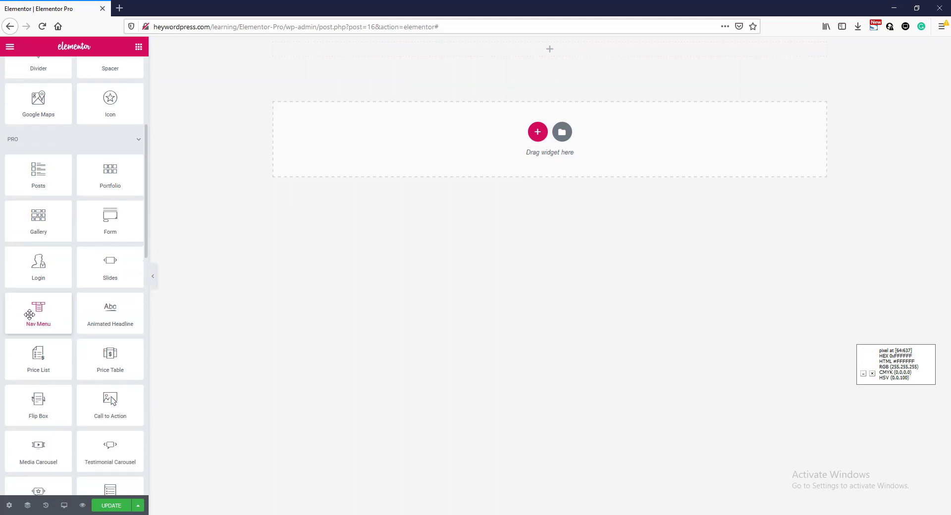
drag(258, 234, 485, 48)
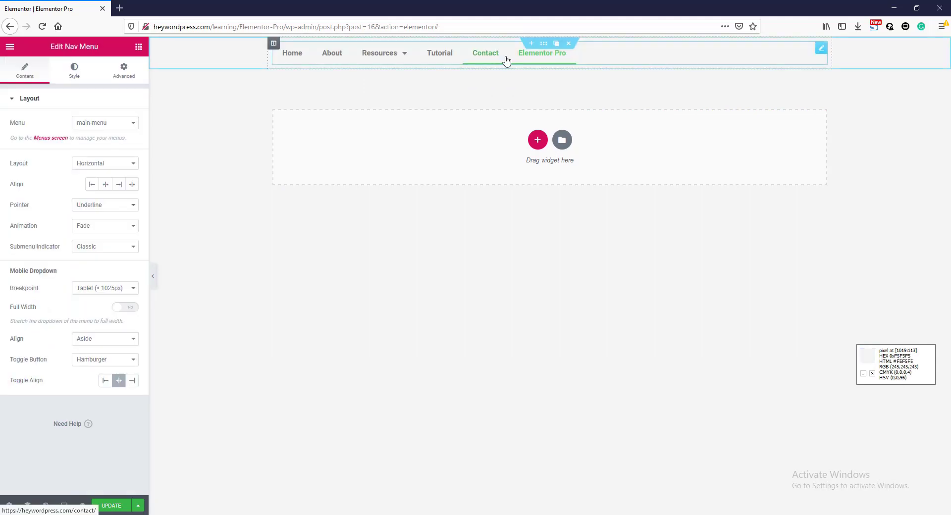
Turn on Stretch Section for the menu's section and set its content width to Full Width
click(543, 45)
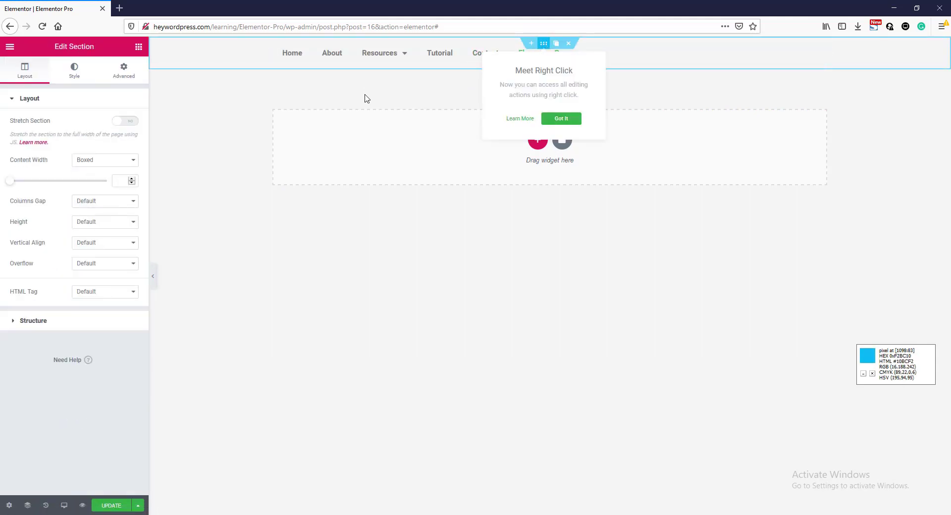
click(126, 121)
click(101, 159)
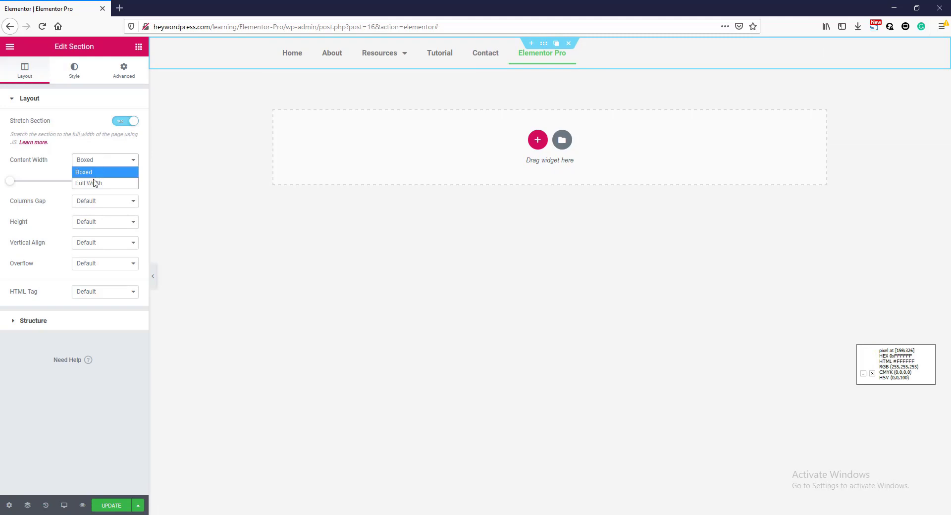
click(93, 182)
Duplicate the menu column and delete the Nav Menu widget from the first of the two columns
mouse_move(155, 47)
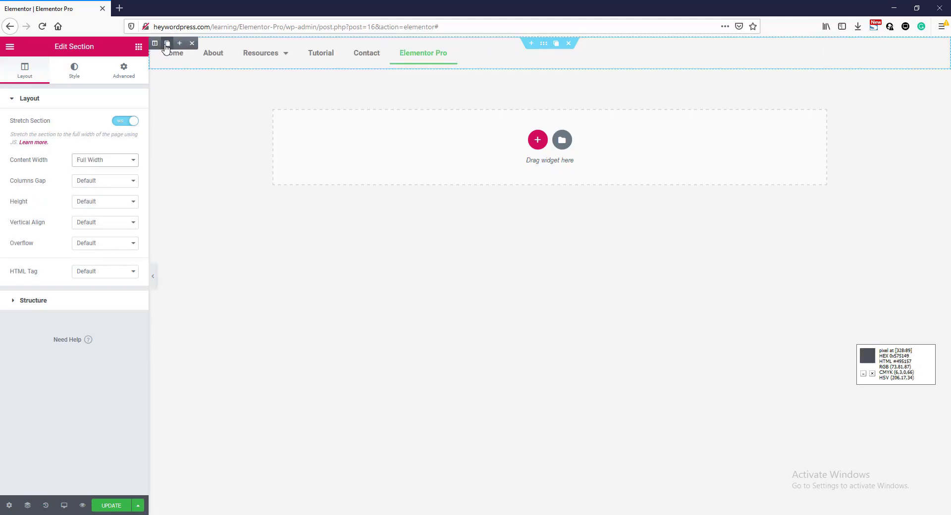
click(167, 44)
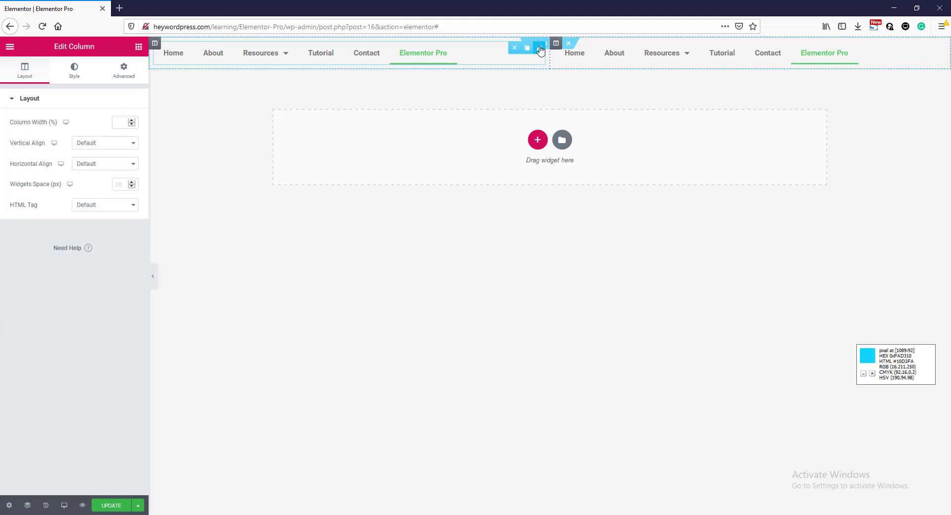
click(514, 47)
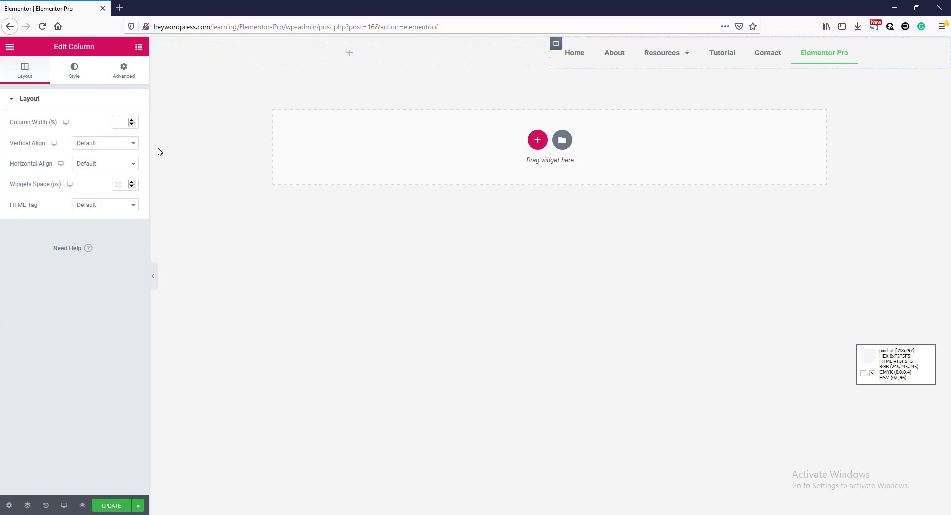
Add an Image widget to the empty first column and insert the logo Untitled-1.png from the media library
click(139, 47)
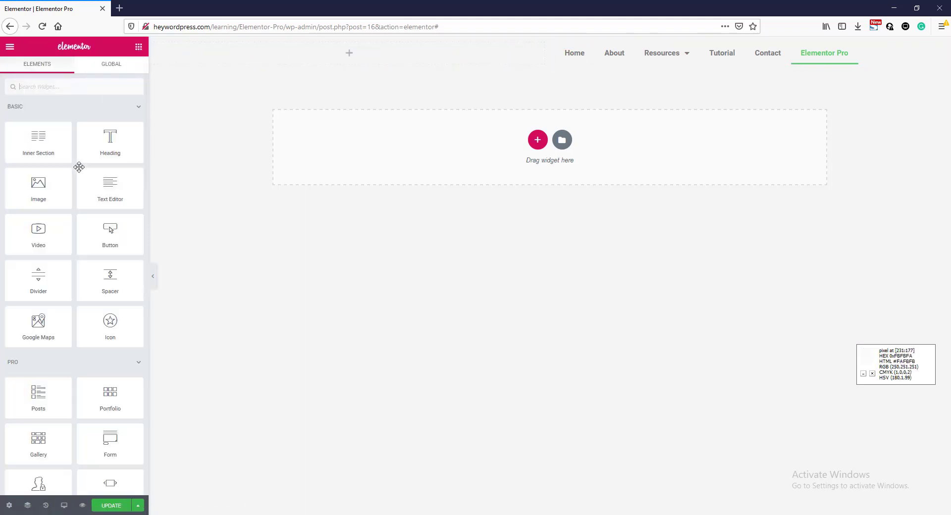
drag(34, 209, 276, 75)
click(84, 168)
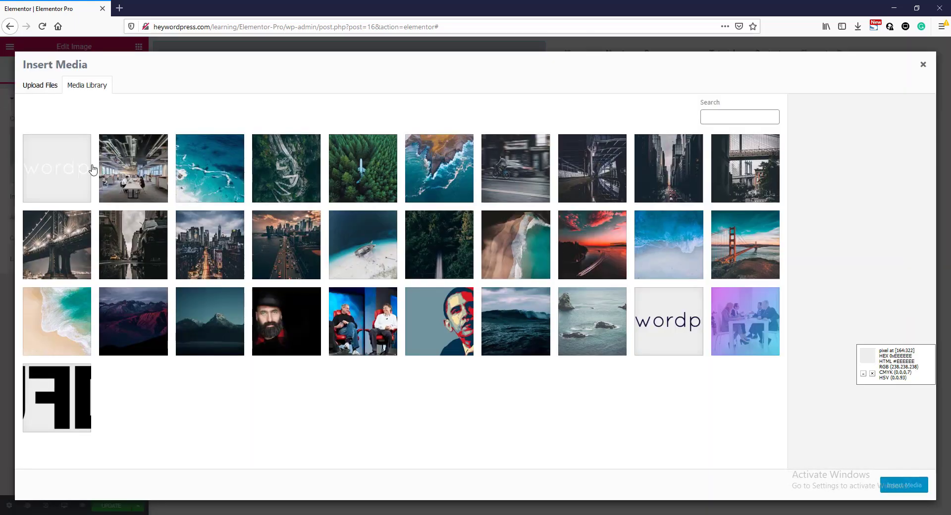
click(646, 337)
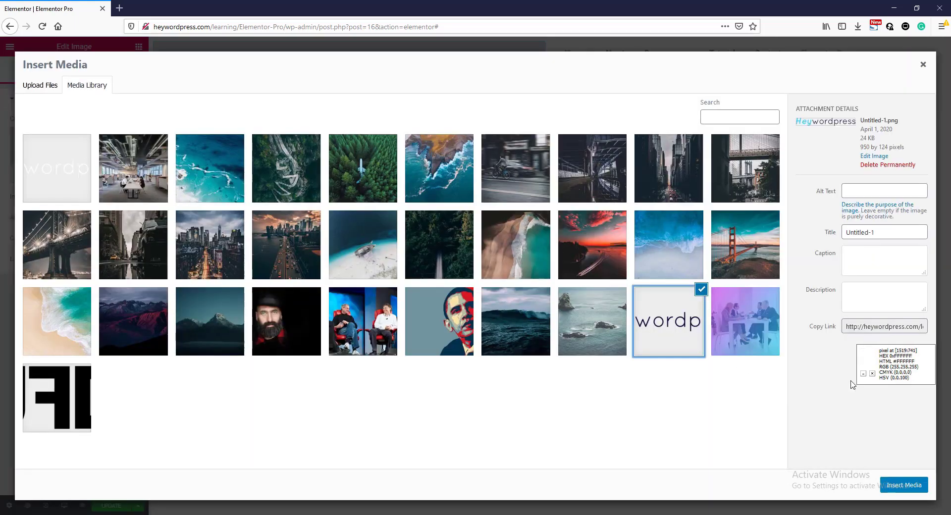
click(897, 486)
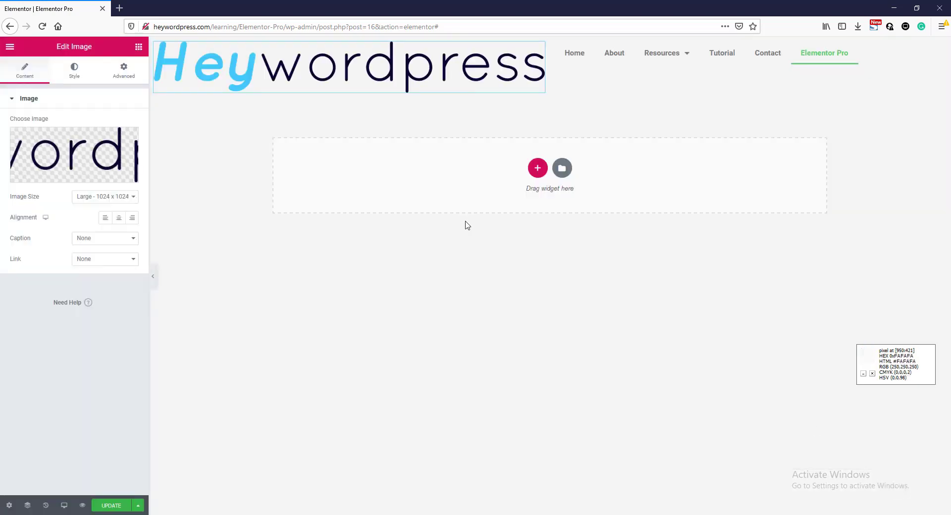
Narrow the logo column to about 22.5% width and set its vertical alignment to Middle
drag(549, 70, 329, 71)
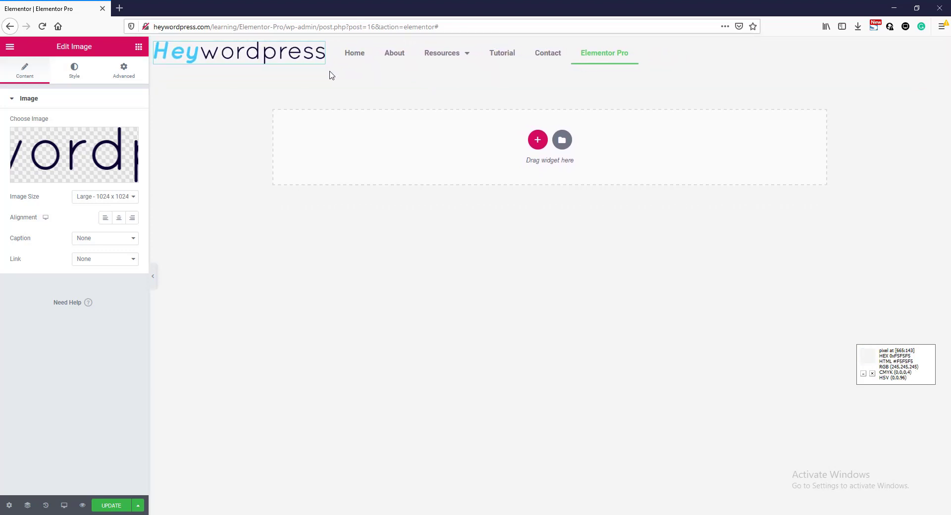
click(155, 43)
click(91, 142)
click(92, 143)
click(91, 144)
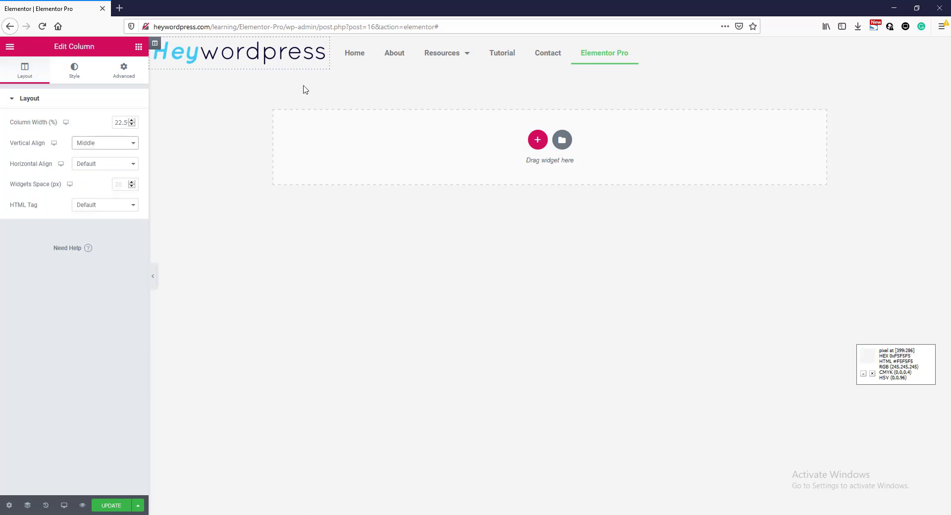
Change the menu column's vertical alignment and align its Nav Menu items to the right
click(336, 45)
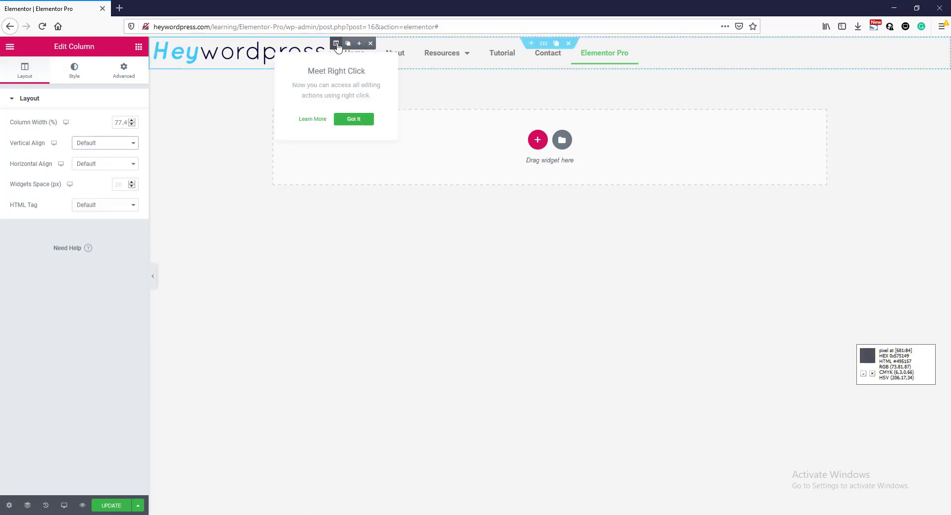
click(92, 143)
click(138, 178)
click(881, 62)
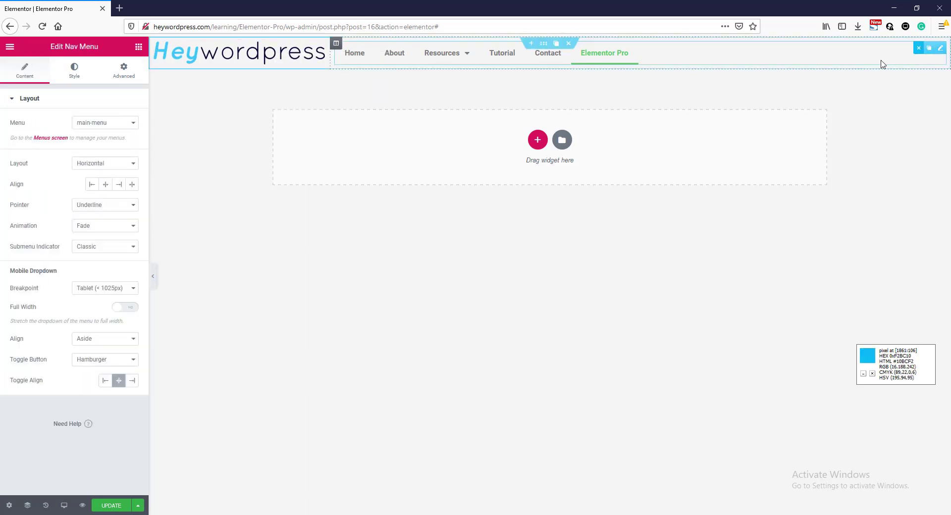
click(937, 48)
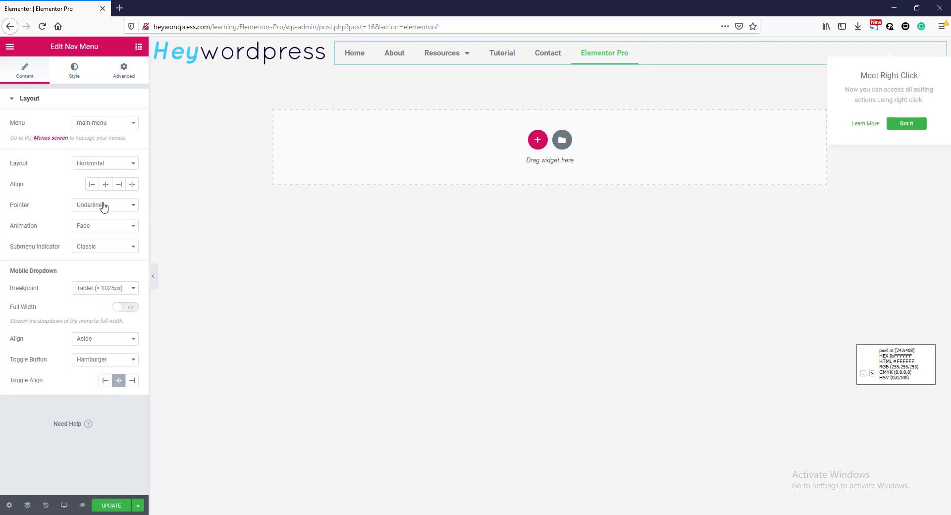
click(119, 186)
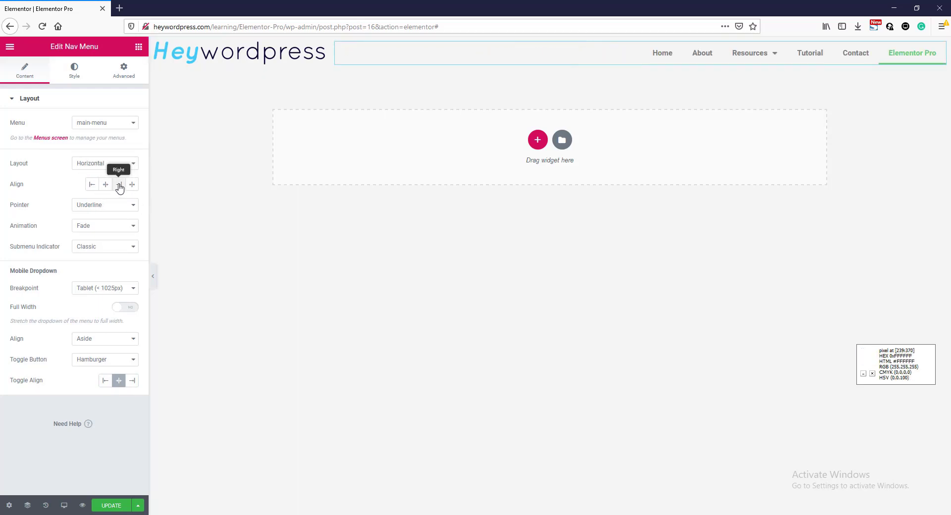
Give the header section a classic background in dark blue #072F4F
click(381, 63)
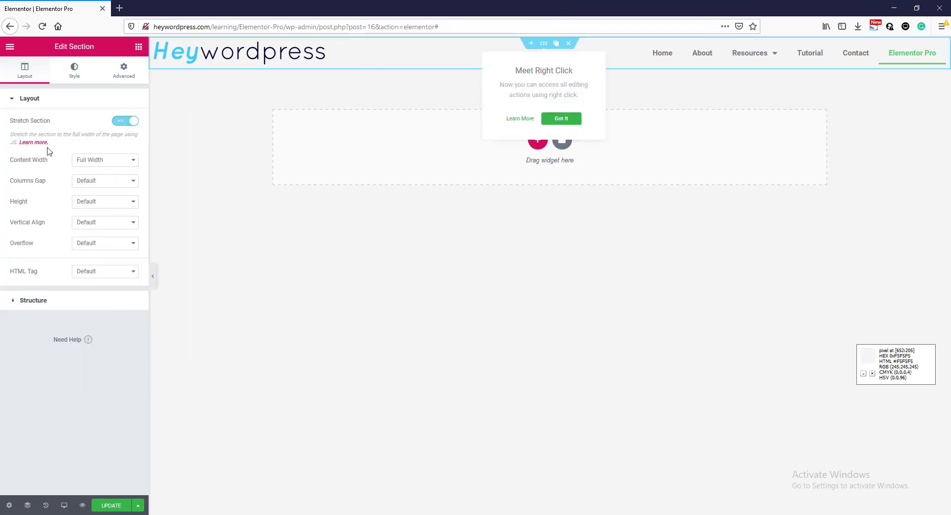
click(77, 71)
click(90, 147)
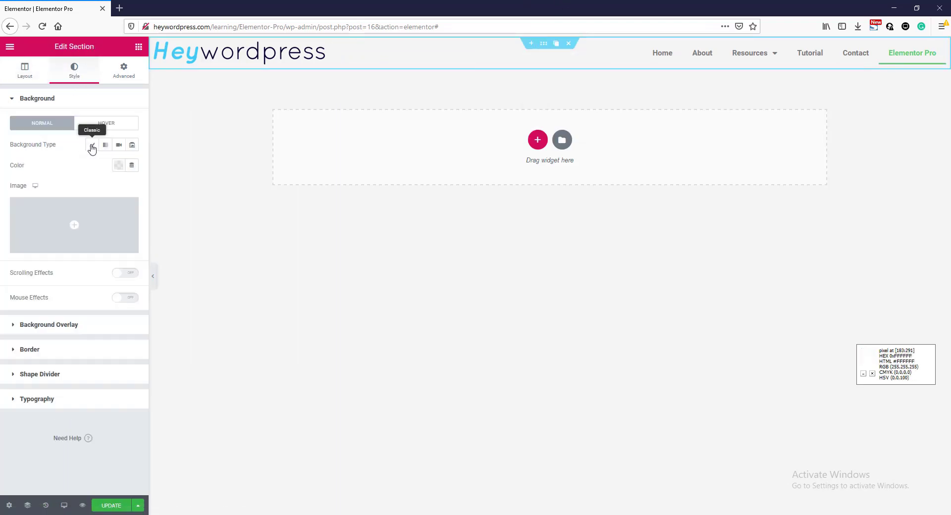
click(119, 166)
click(137, 190)
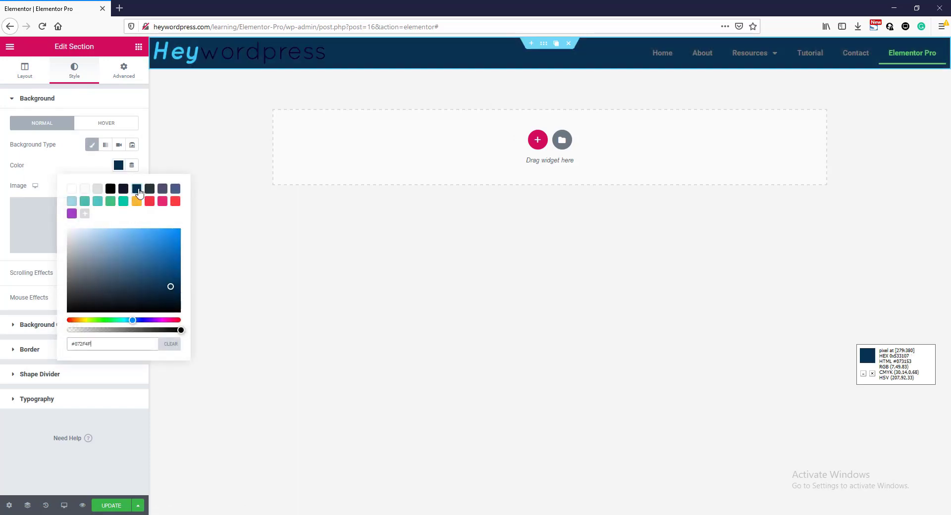
click(117, 89)
Unlink the section's padding values and set the top and bottom padding to 15
click(123, 71)
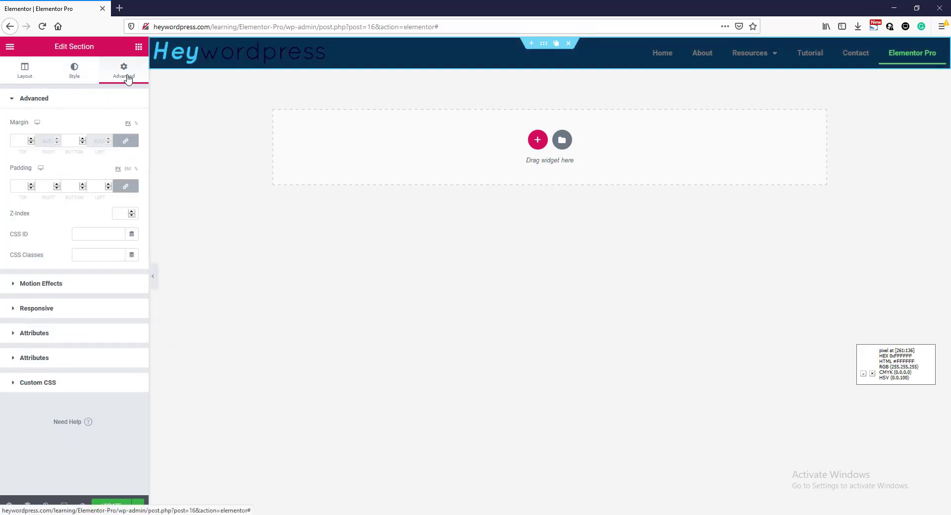
click(121, 190)
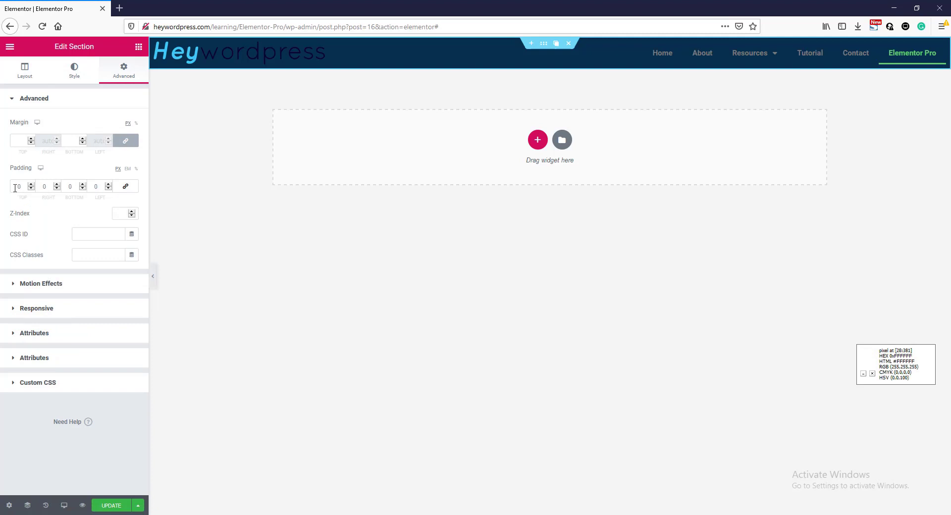
text(15)
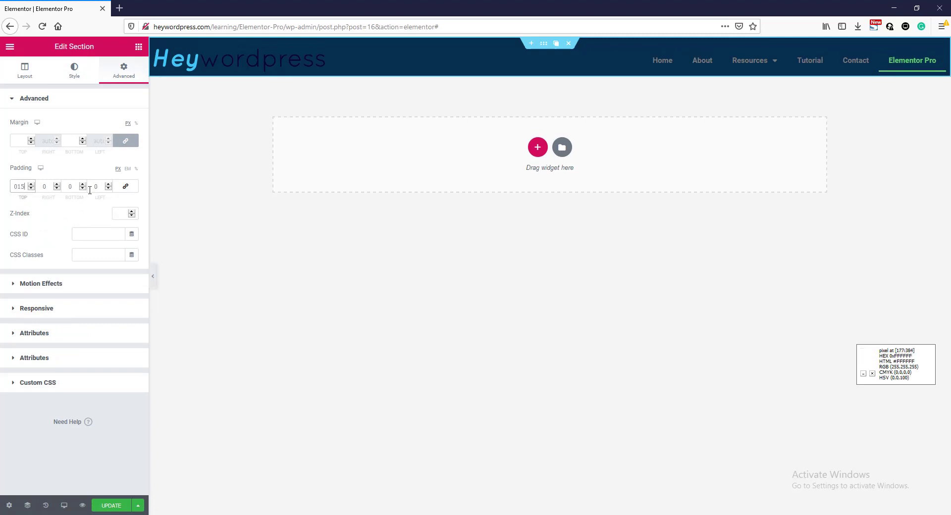
text(15)
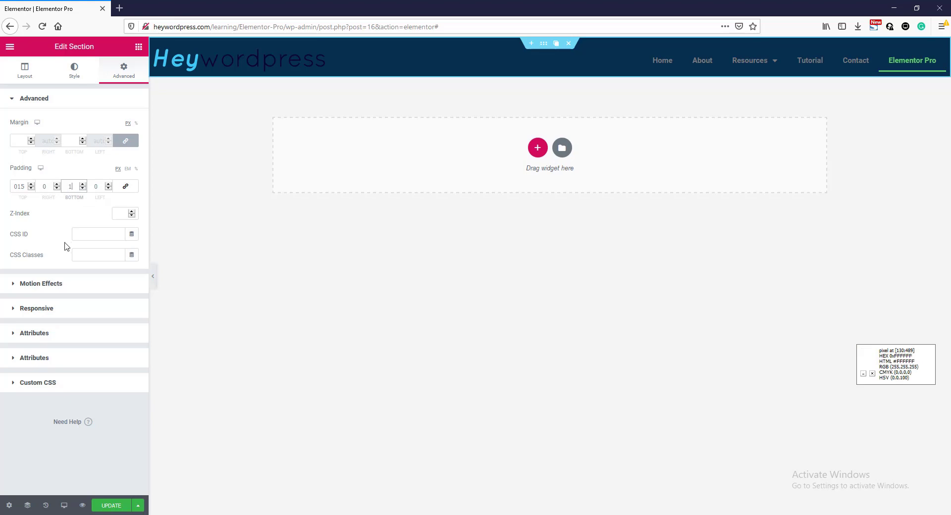
Replace the header logo with logo-white.png from the media library
click(229, 56)
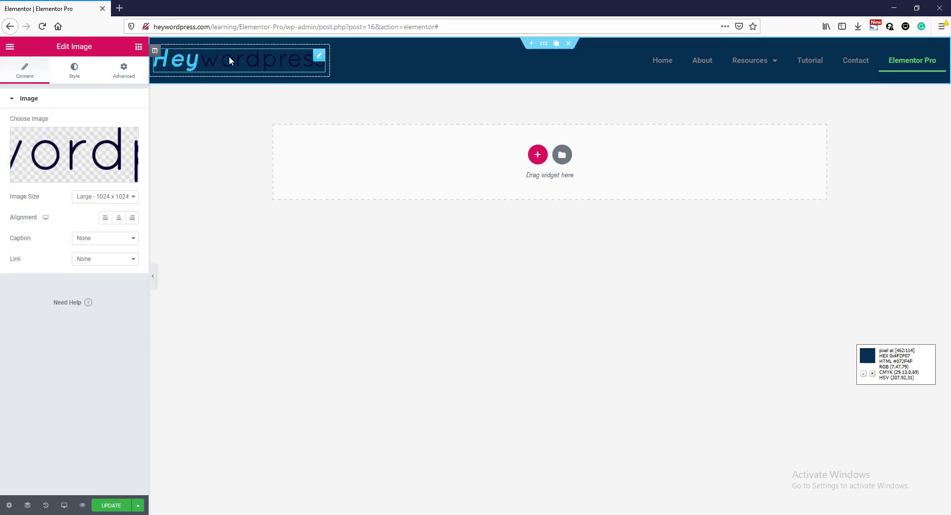
click(78, 152)
click(78, 152)
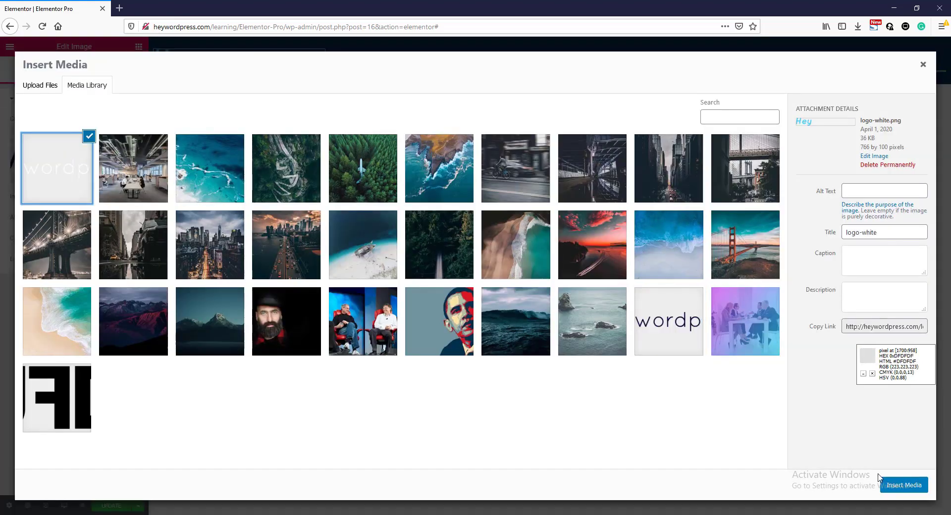
click(900, 485)
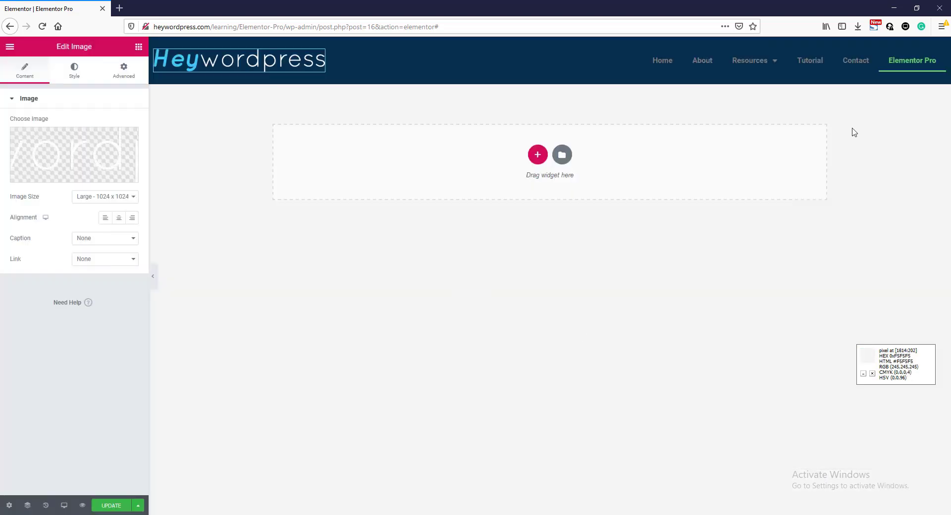
Try white as the Nav Menu's normal text color, and set it to teal #4ABCAD
click(854, 132)
click(940, 56)
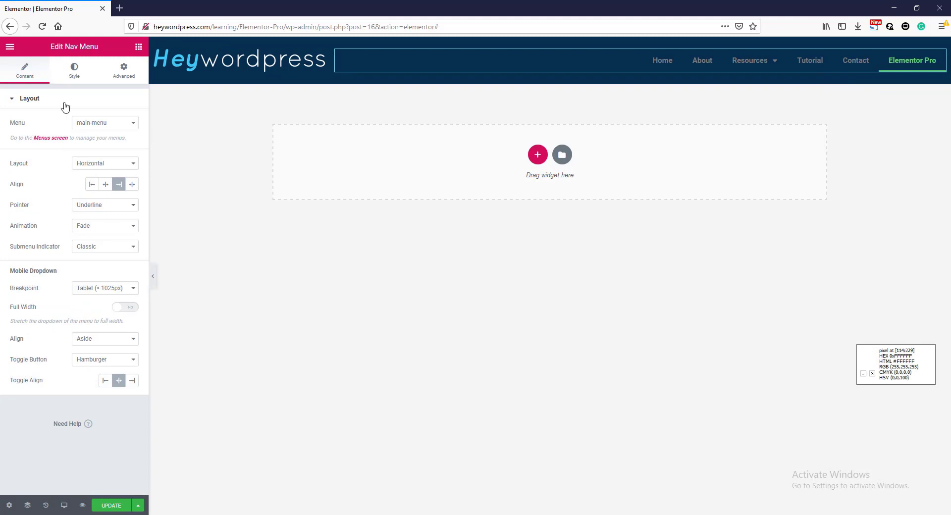
click(74, 72)
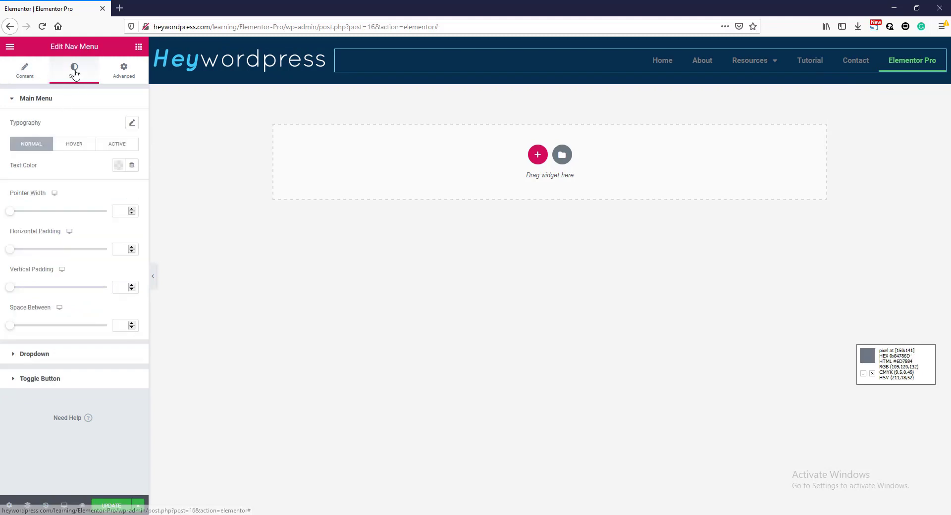
click(118, 167)
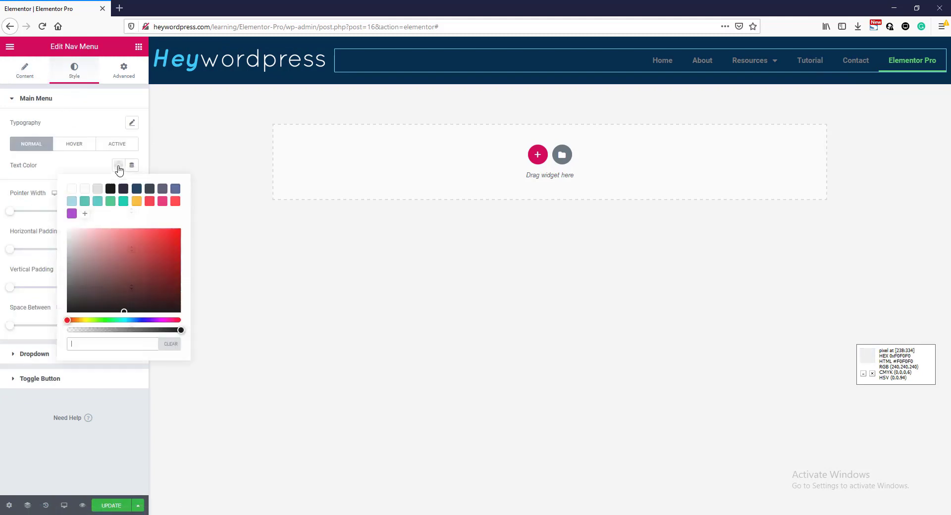
click(72, 189)
click(91, 202)
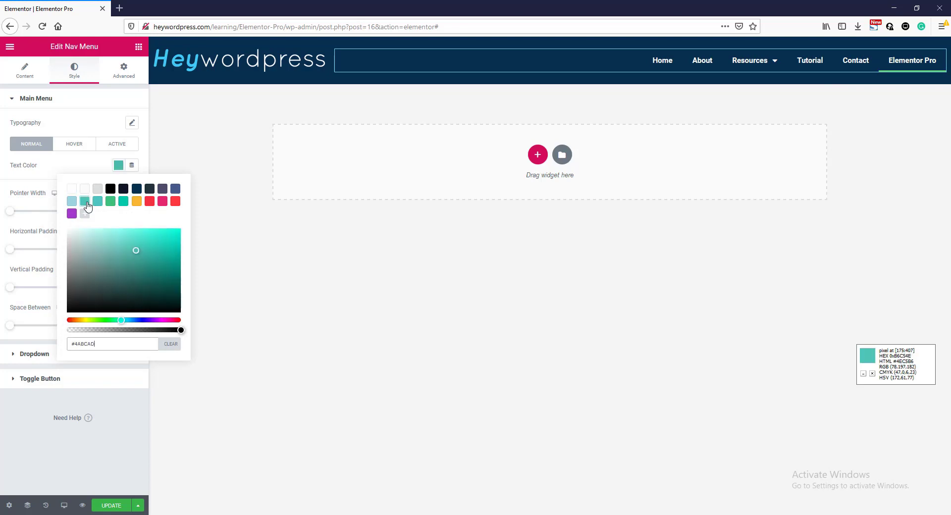
click(77, 157)
Set the Nav Menu's hover text color to green #3DC37D and open its hover pointer color for editing
click(77, 144)
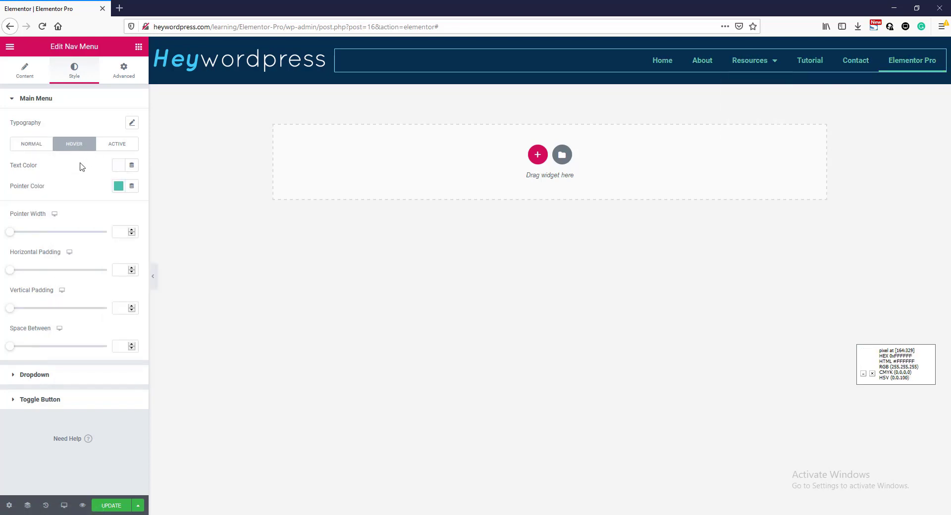
click(119, 165)
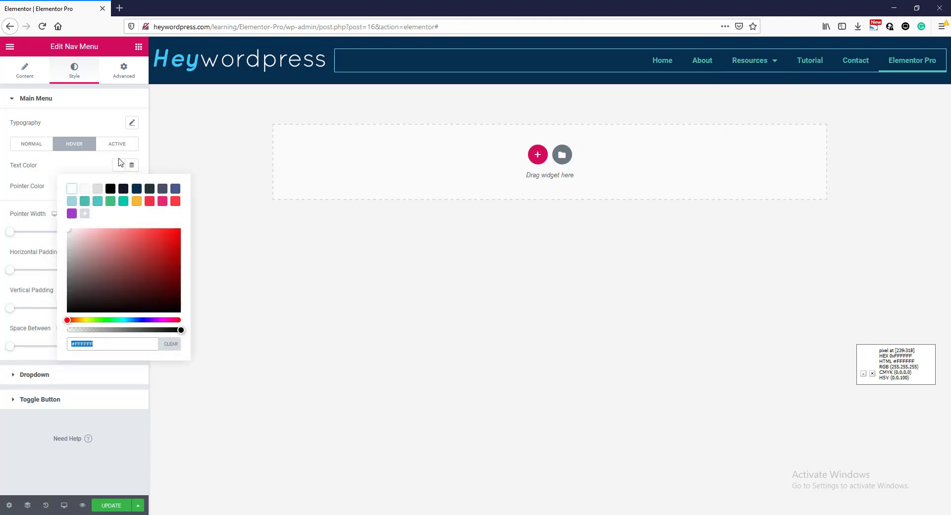
click(109, 201)
click(97, 170)
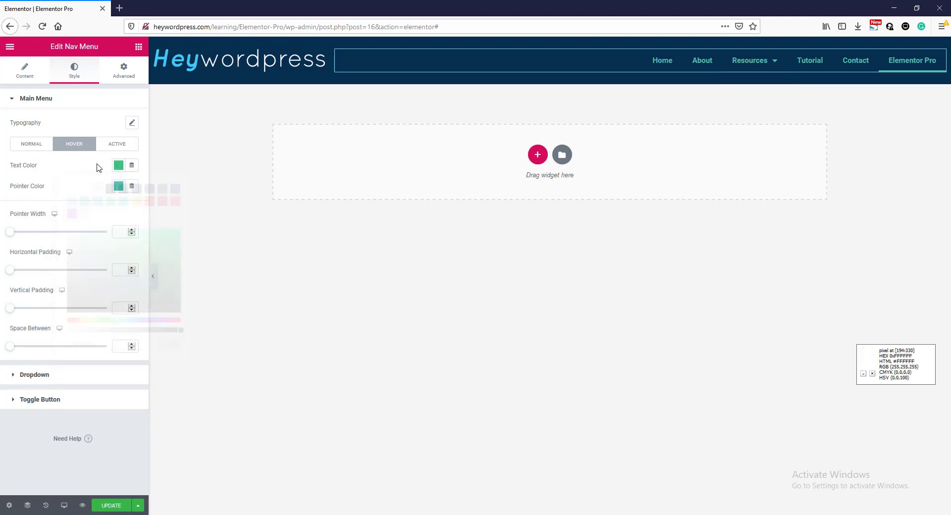
click(118, 186)
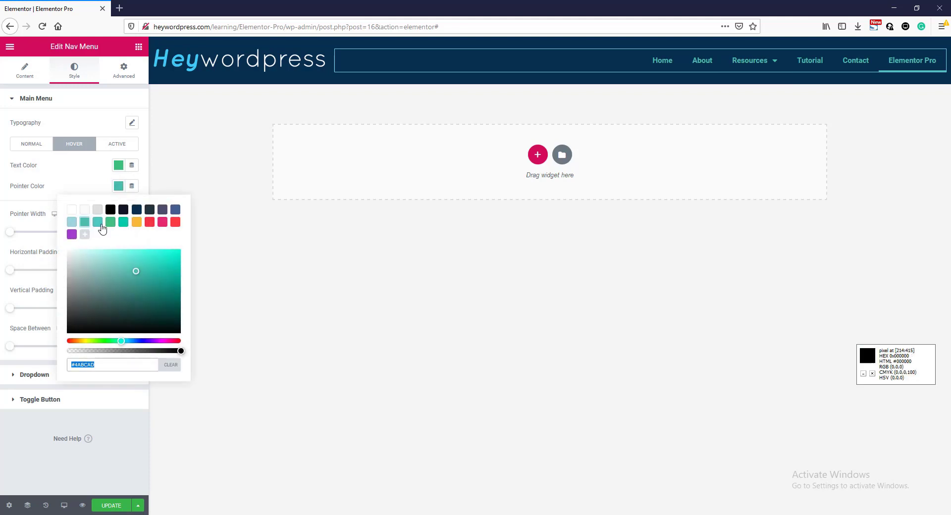
Set the Nav Menu's active text color and active pointer color to green #3DC37D
click(117, 144)
click(118, 165)
click(109, 206)
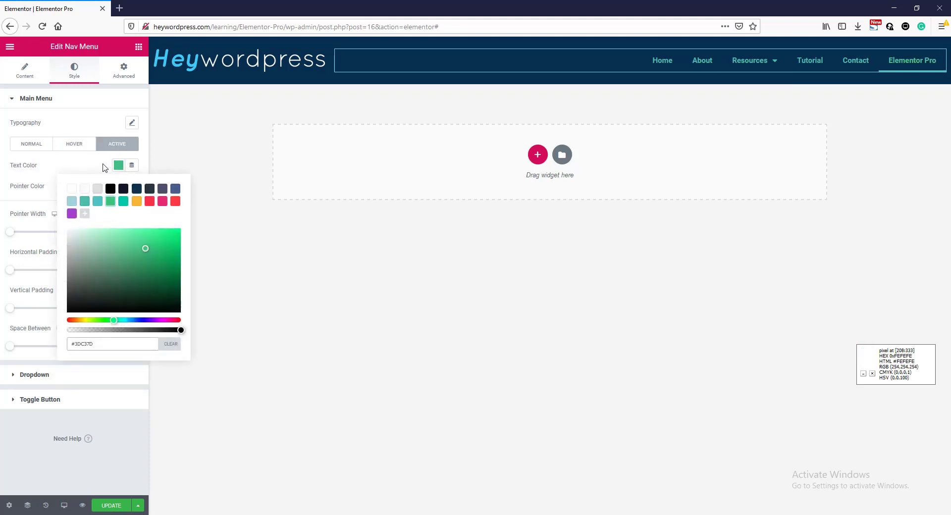
click(118, 185)
click(111, 223)
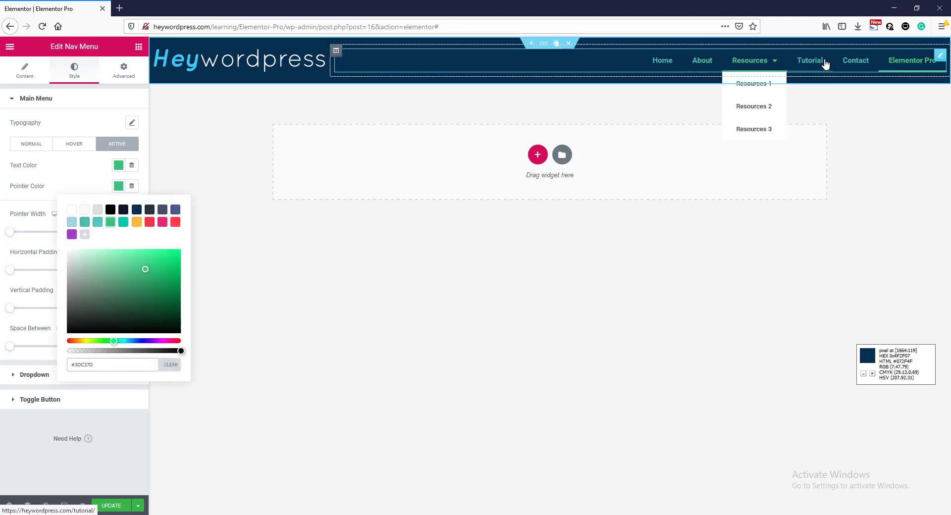
click(222, 174)
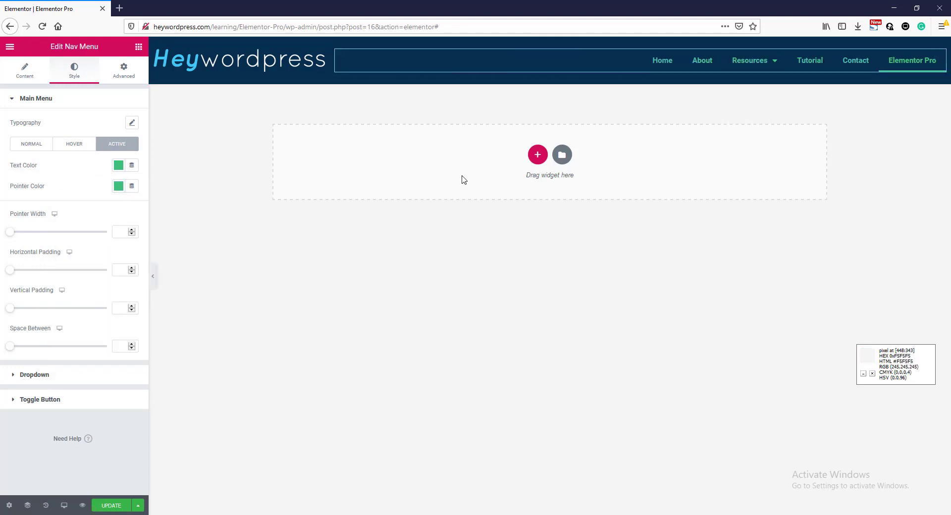
Add a single-column section below the header, stretch it, and set its content width to Full Width
click(537, 155)
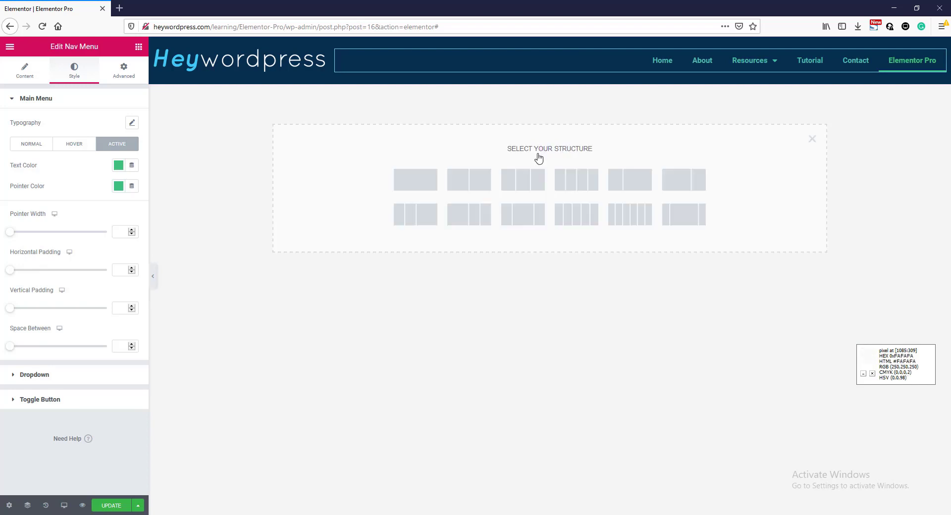
click(417, 190)
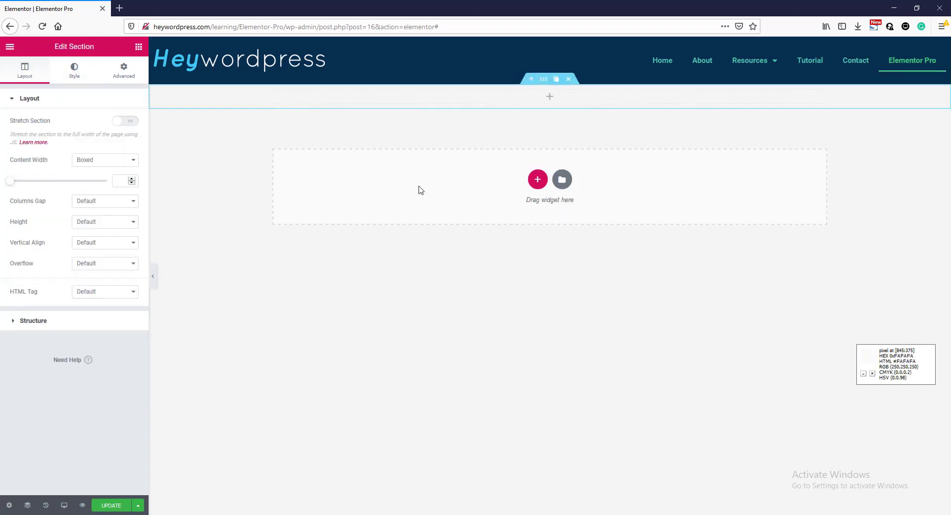
click(130, 122)
click(115, 159)
click(105, 184)
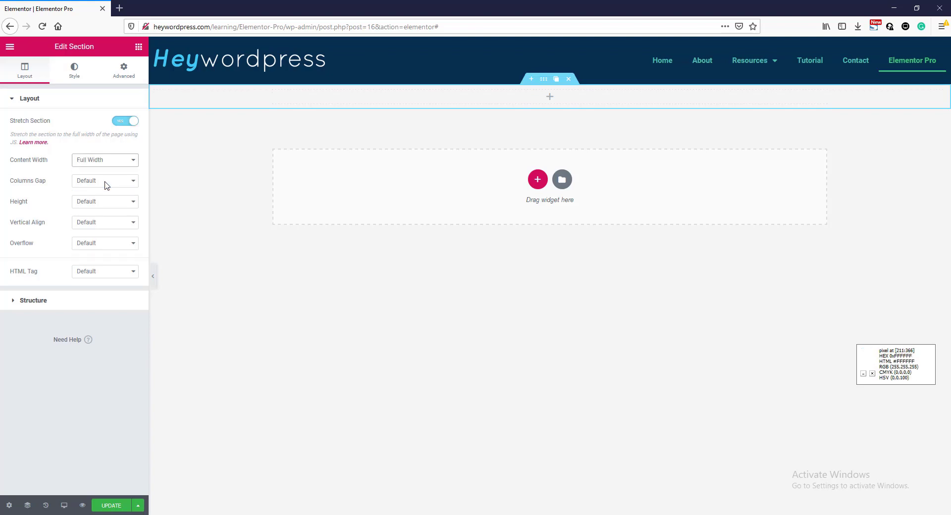
Give the new section a classic background with the office image img-76.jpg from the media library
click(76, 74)
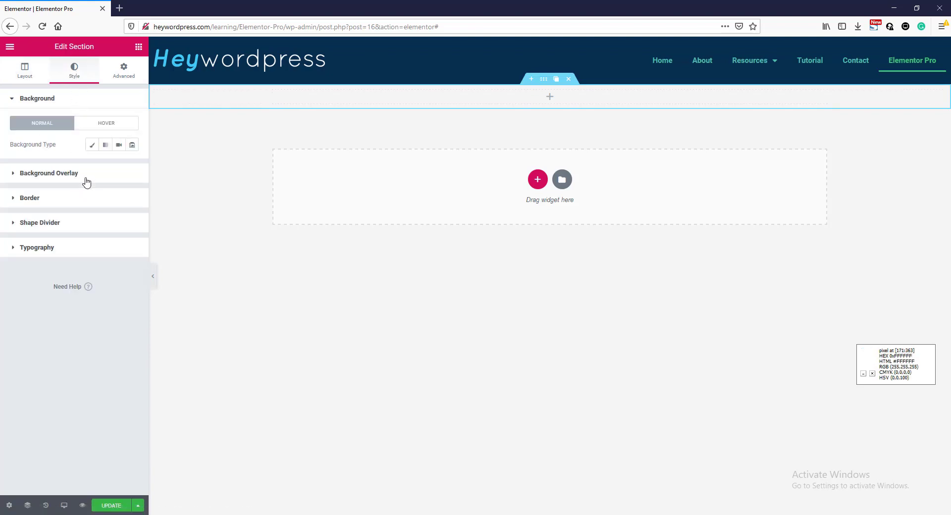
click(91, 145)
click(82, 221)
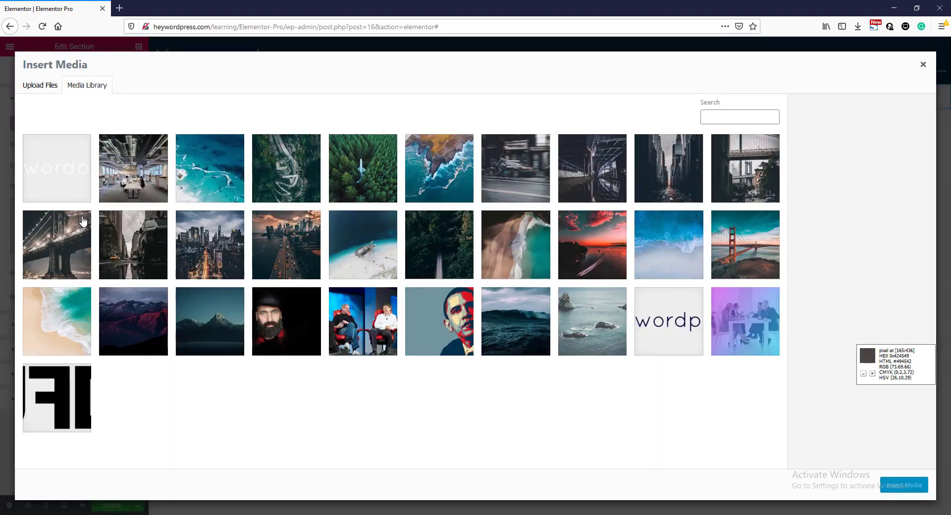
click(142, 198)
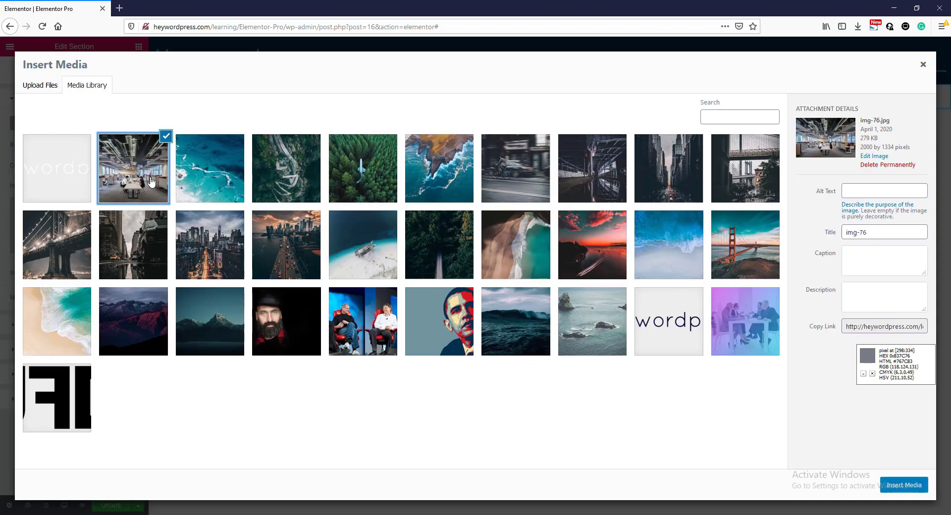
click(898, 485)
Set the section's height to Min Height with a minimum of 100 VH
click(26, 74)
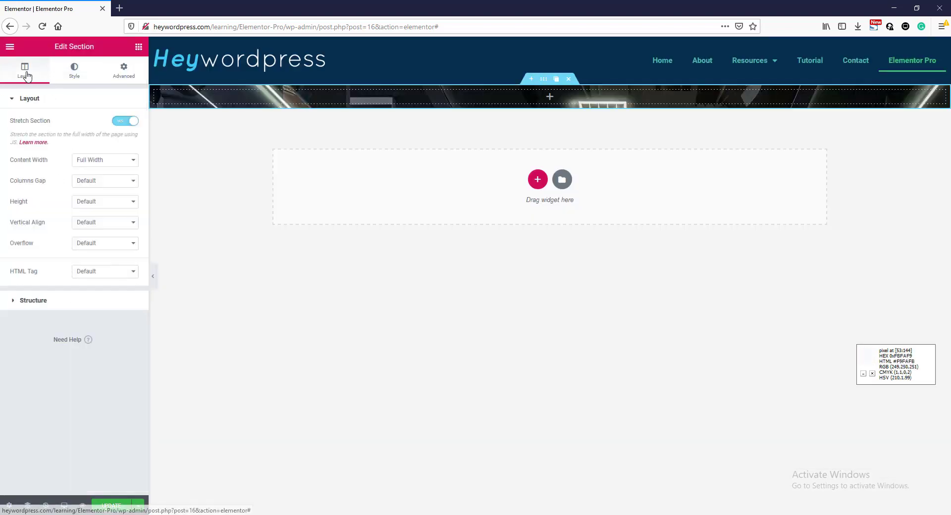
click(98, 207)
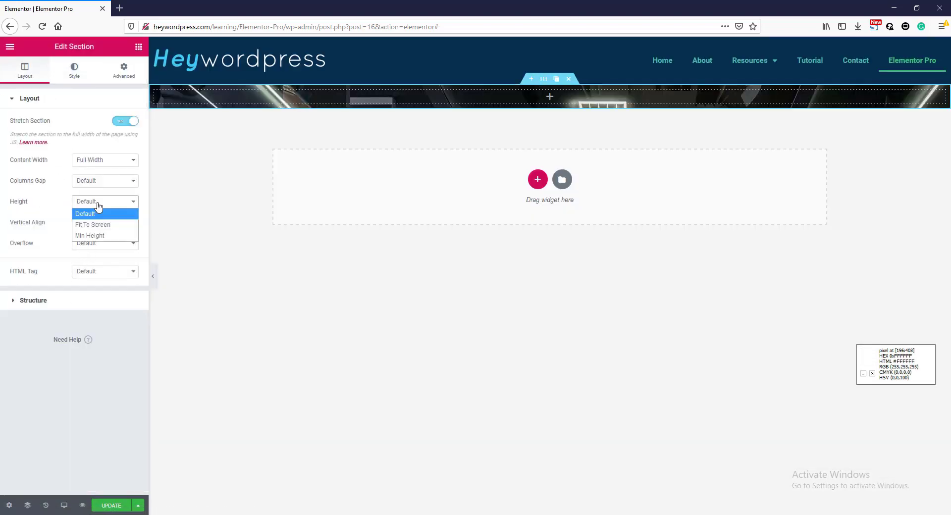
click(95, 236)
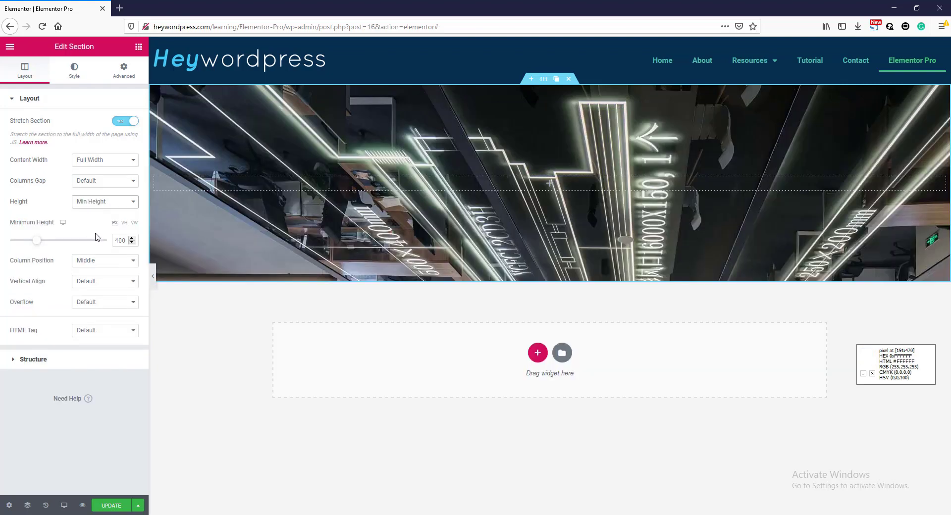
click(124, 223)
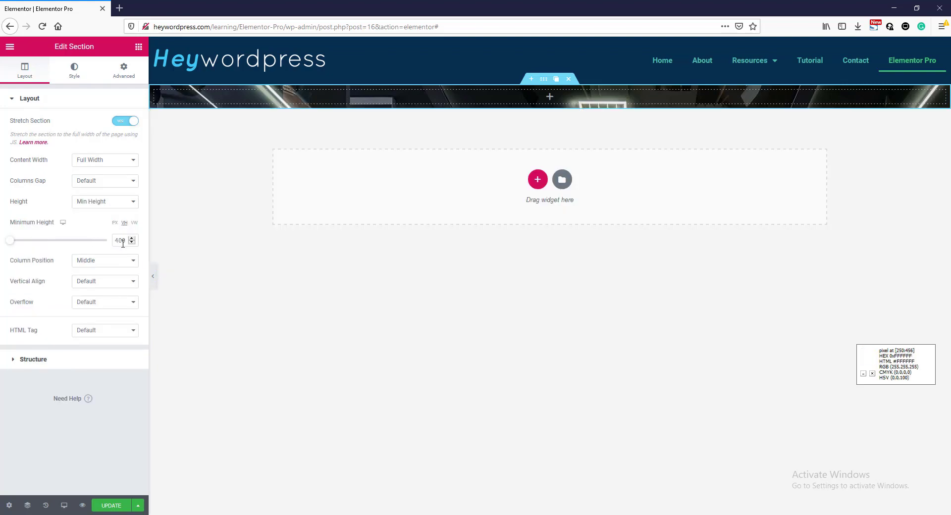
drag(125, 240, 109, 237)
text(100)
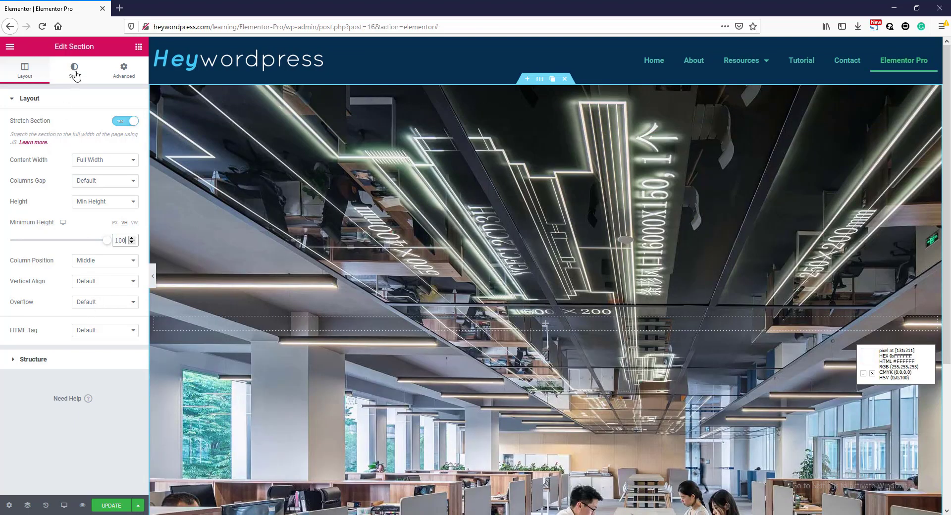
Set the section's background image to Center Center position, No-repeat and Cover size, leaving the attachment at Default
click(74, 74)
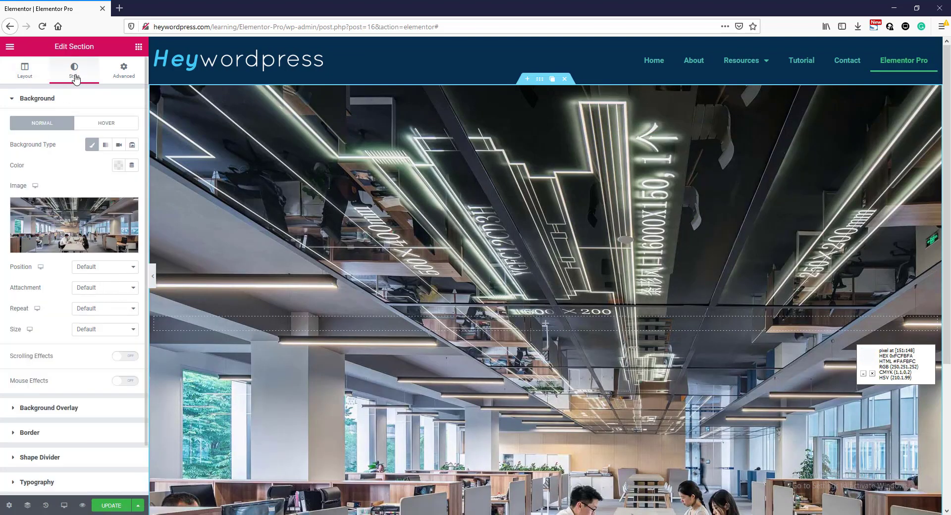
click(95, 268)
click(97, 291)
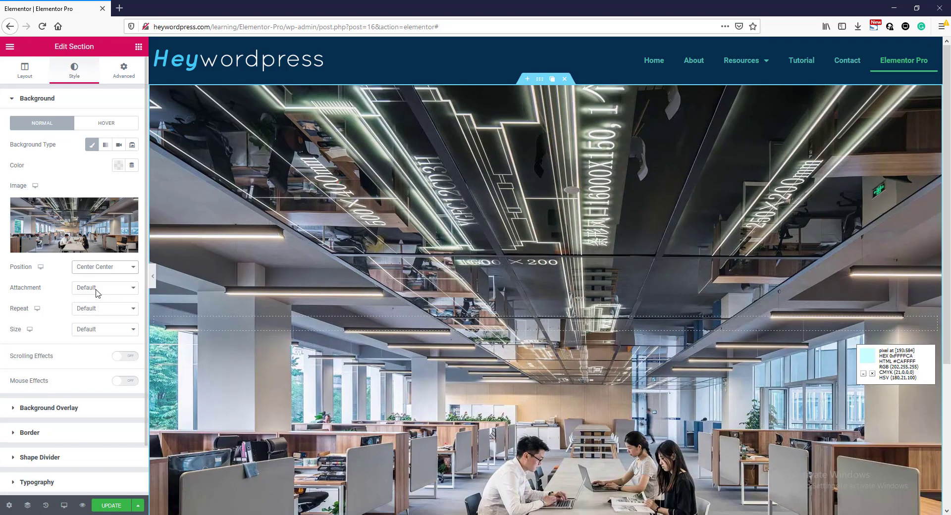
click(93, 288)
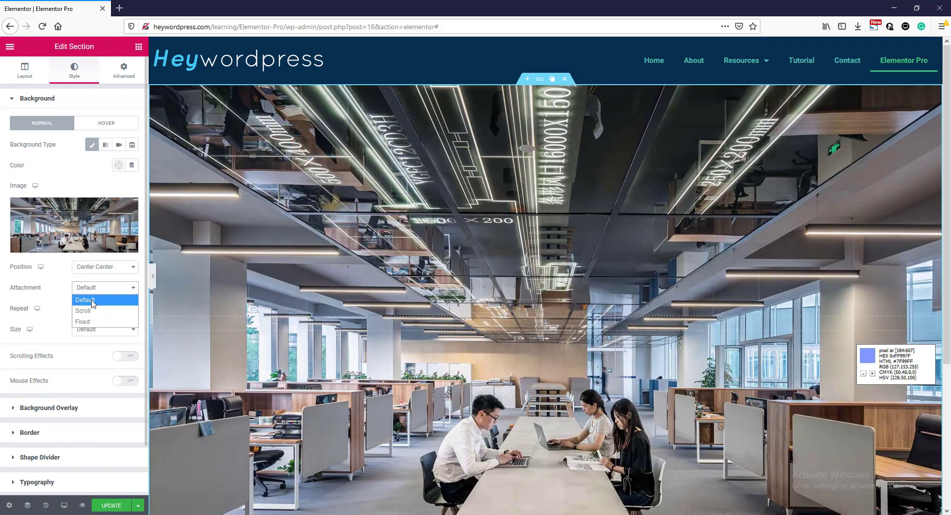
click(92, 301)
click(92, 309)
click(91, 332)
click(91, 329)
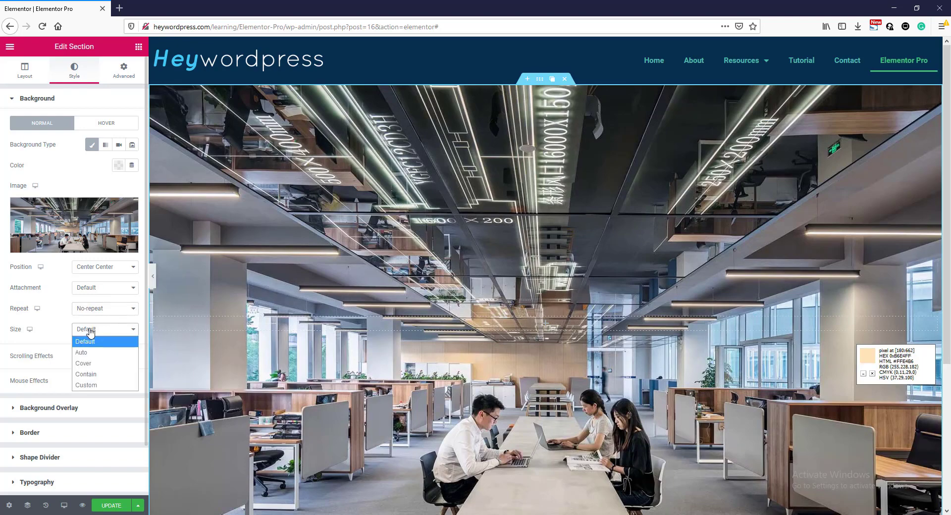
click(89, 364)
Add a Heading widget to the image section, title it "Elementor Pro" and center it
click(138, 46)
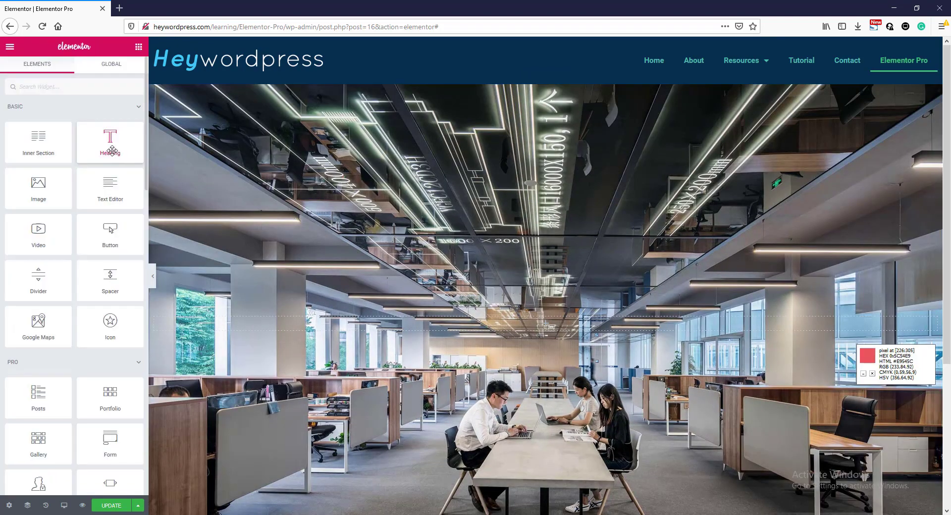
drag(107, 142, 524, 323)
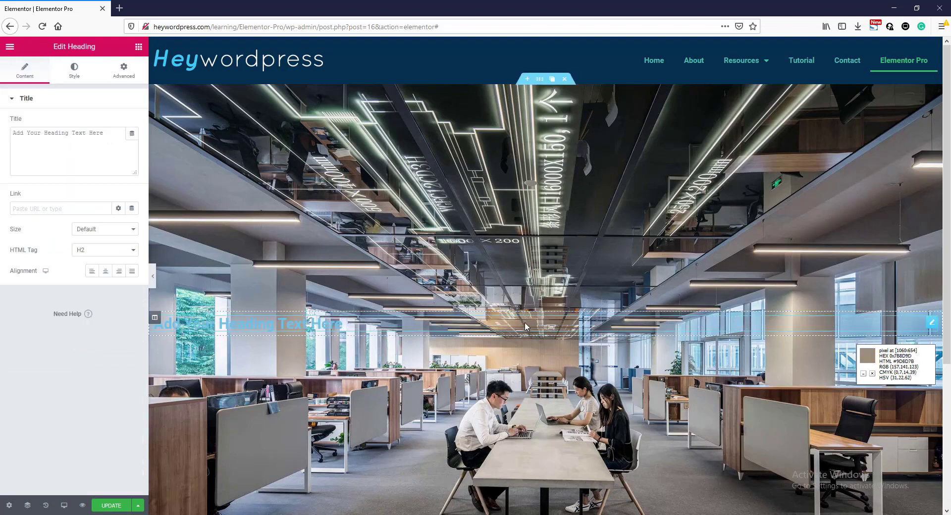
drag(105, 133, 1, 126)
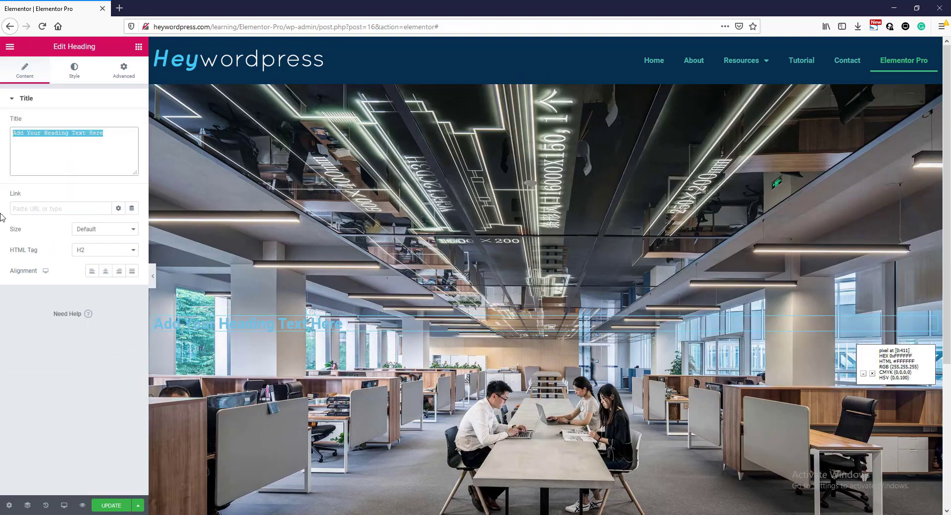
text(Elementor Pro)
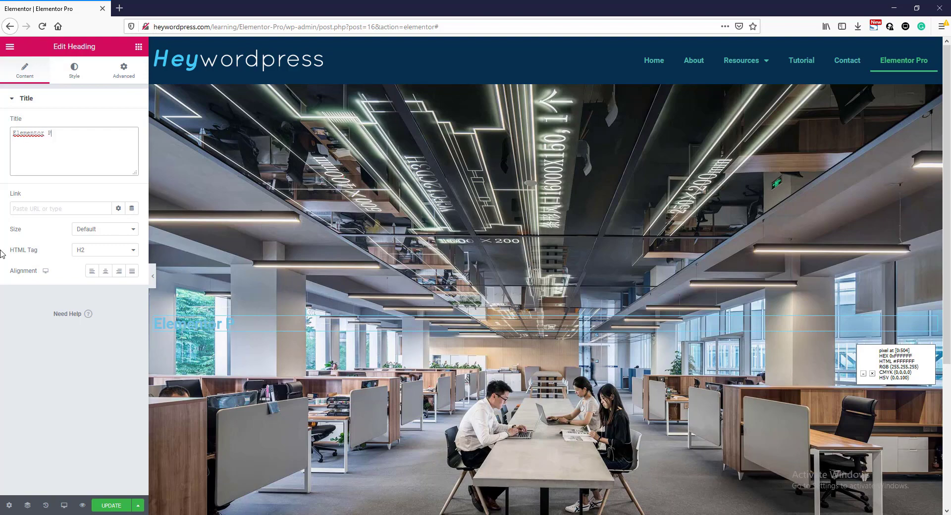
click(106, 272)
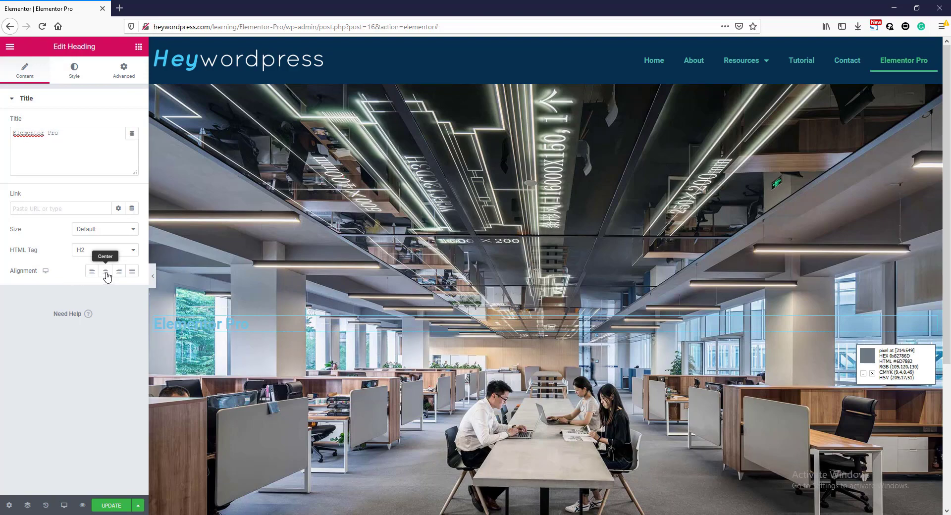
Set the heading's text color to dark navy #101628 and its font size to 111 px
click(74, 69)
click(118, 123)
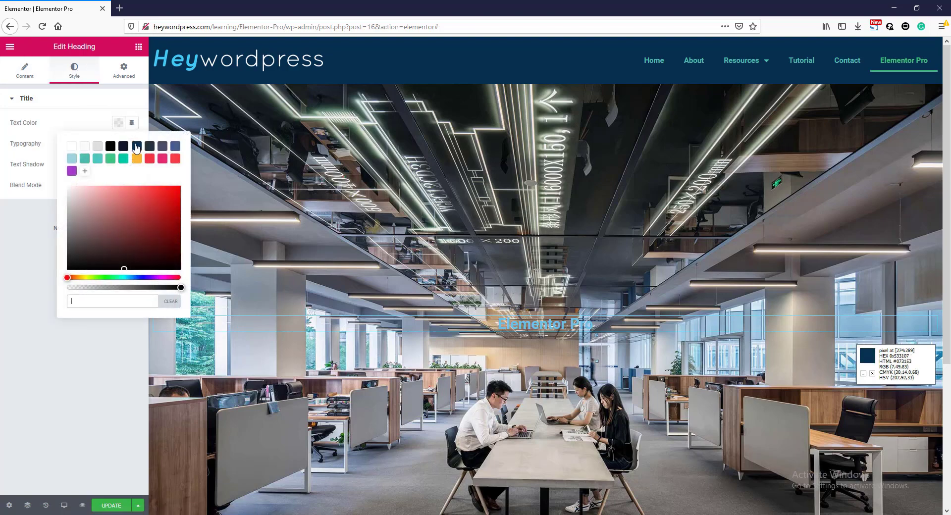
click(136, 146)
click(132, 144)
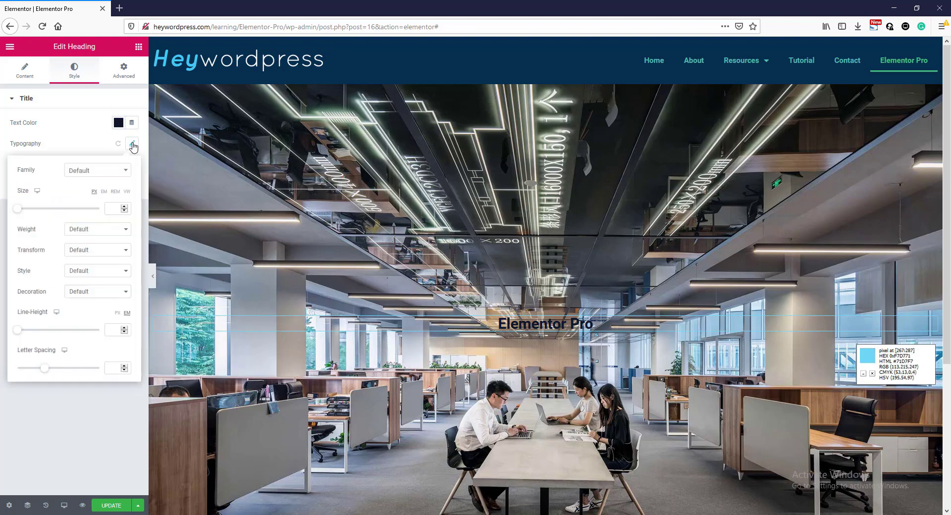
drag(23, 211, 63, 213)
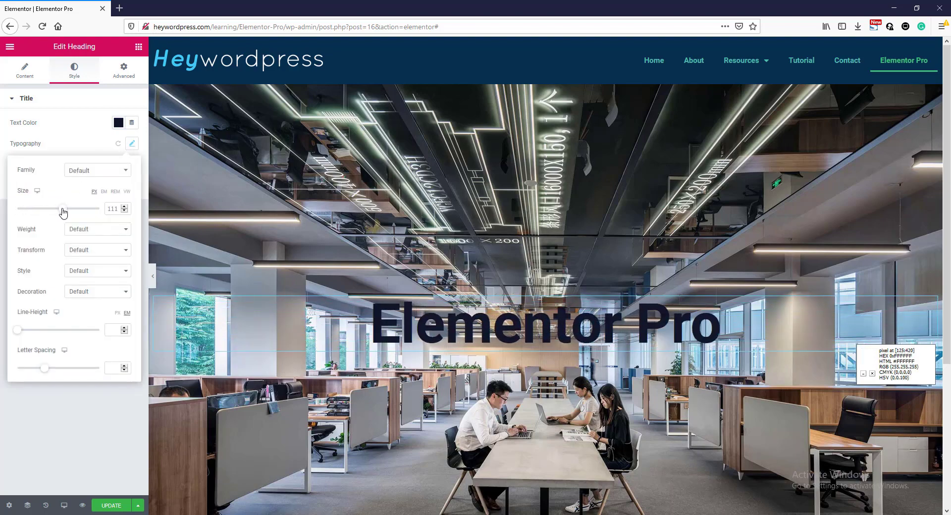
Change the heading's text color to red
click(121, 125)
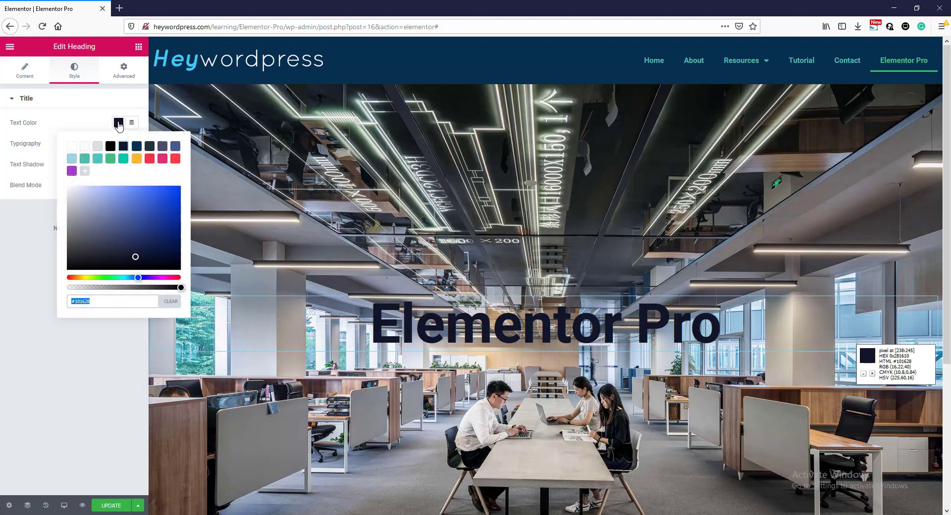
click(149, 159)
click(119, 122)
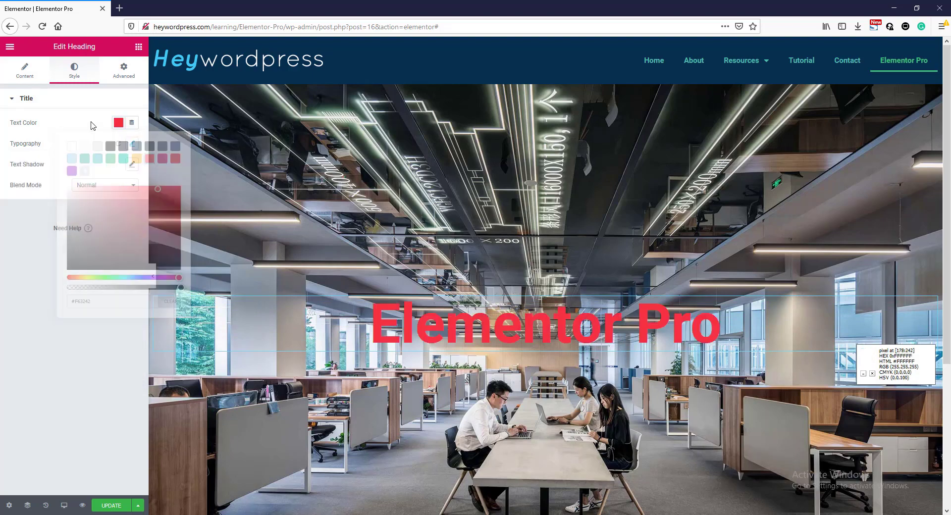
Set the heading's typography to weight 900 and the Poppins font family
click(131, 144)
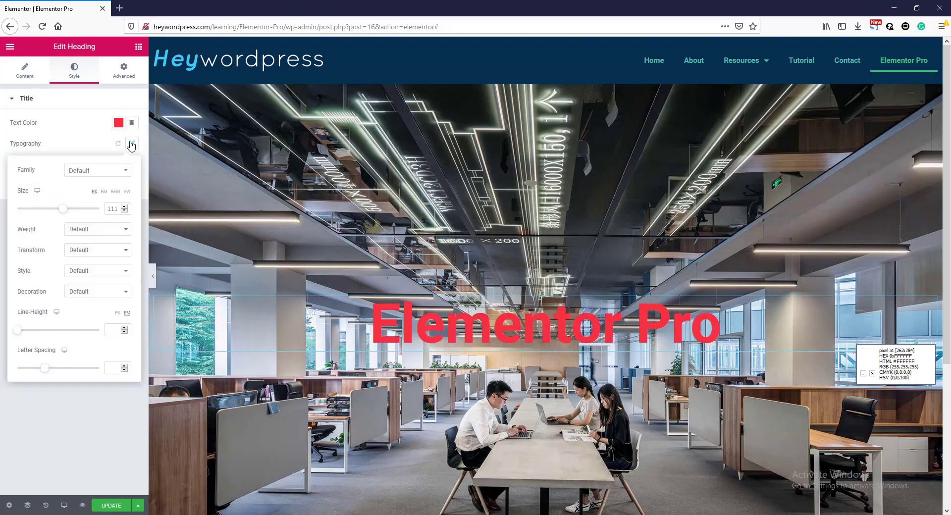
click(87, 230)
click(86, 330)
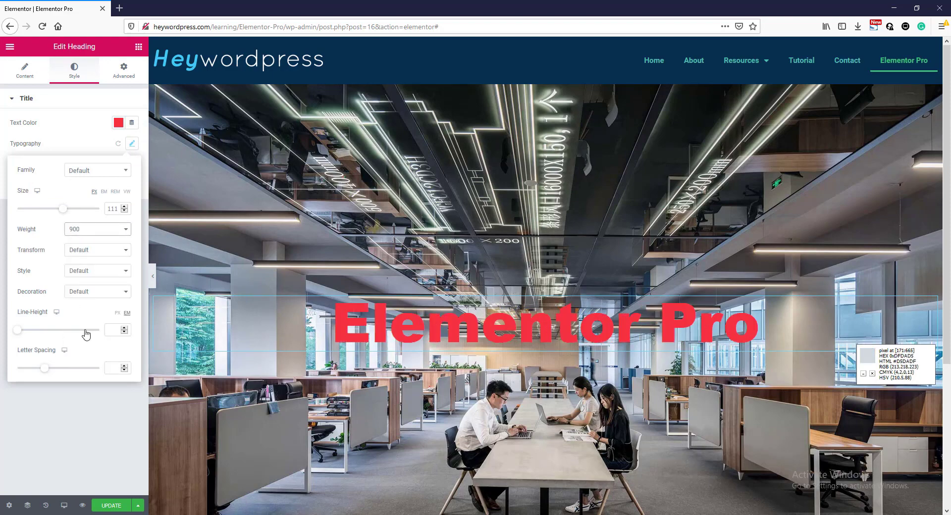
click(86, 170)
text(pop)
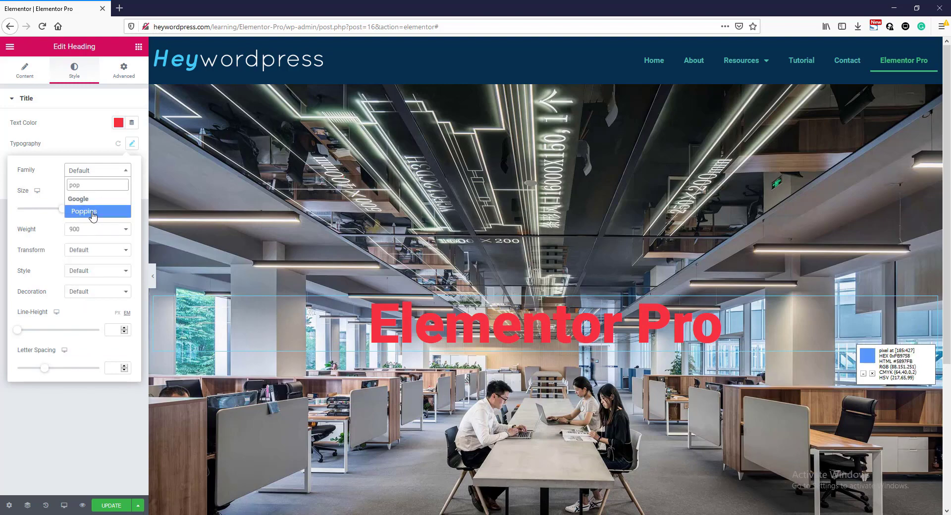
click(89, 211)
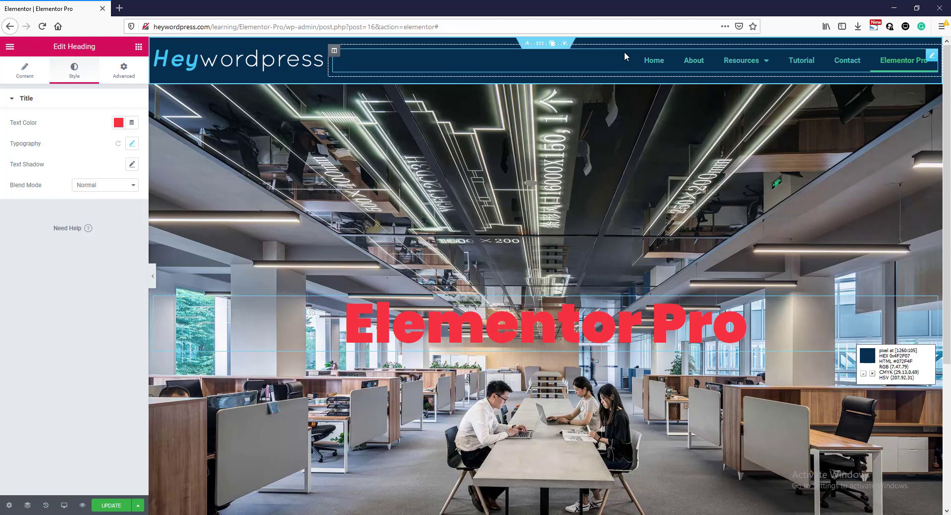
Set the header section's top and bottom padding to 0
click(539, 43)
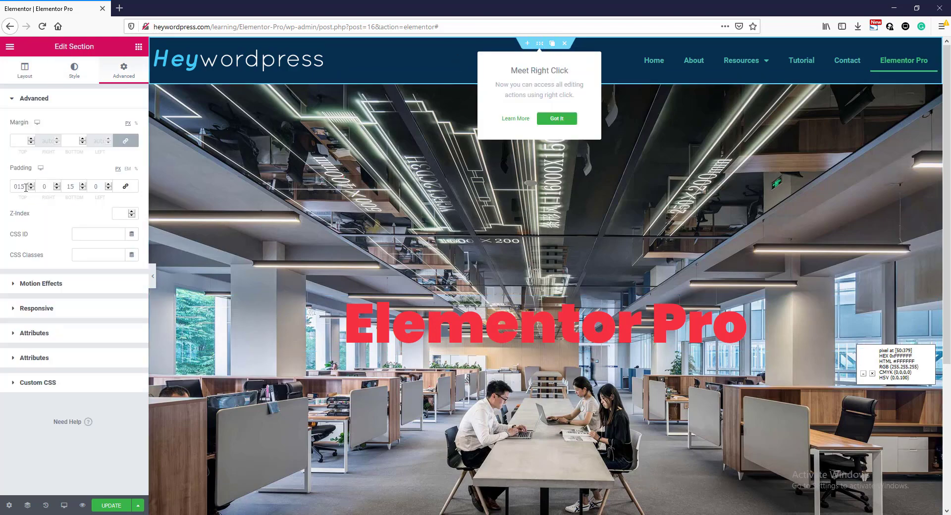
drag(24, 186, 2, 191)
text(0)
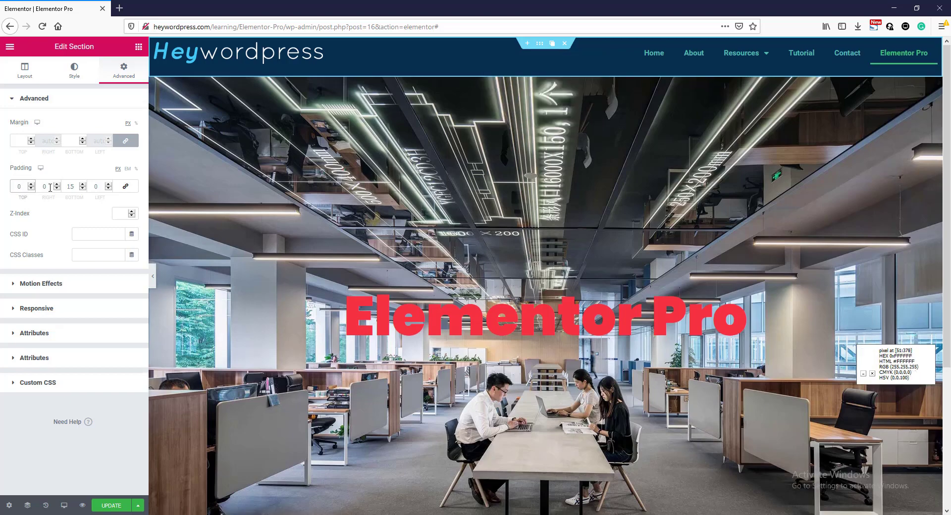
drag(77, 187, 65, 186)
text(0)
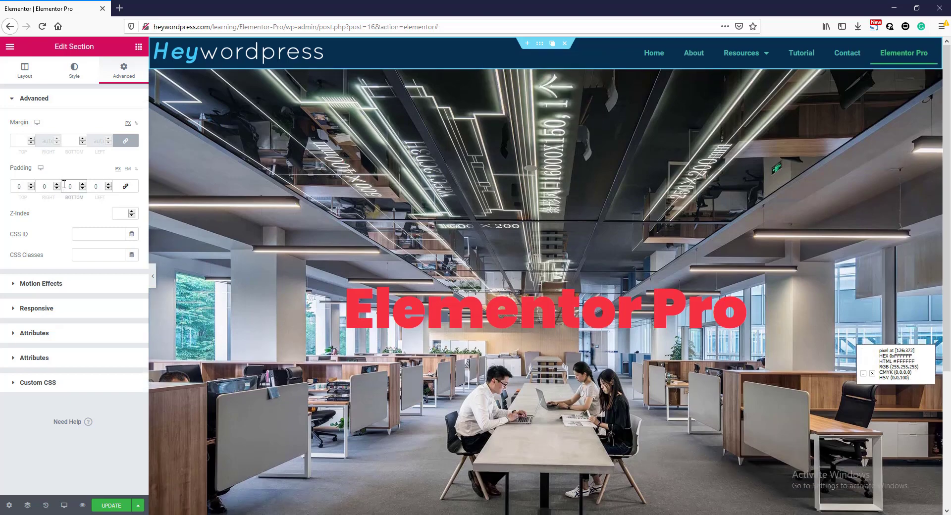
Give the header section a minimum height of 100 px
click(26, 74)
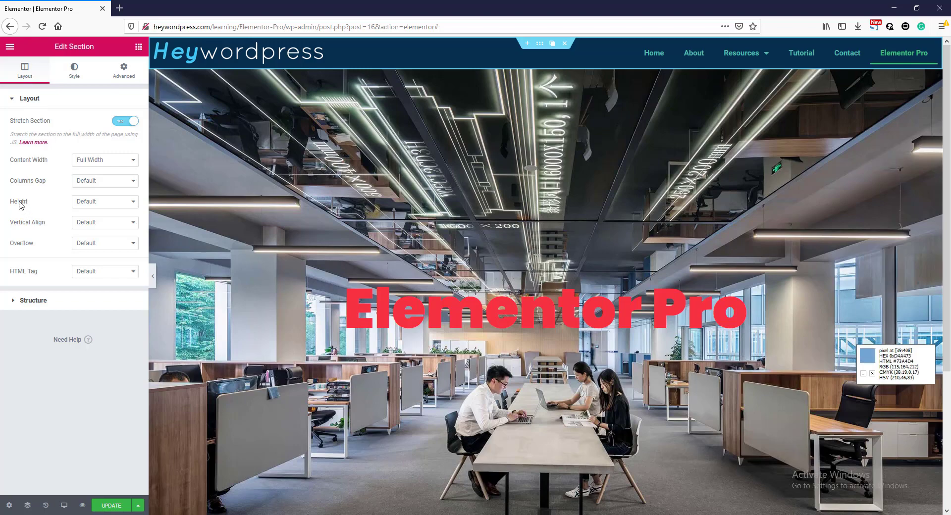
click(101, 201)
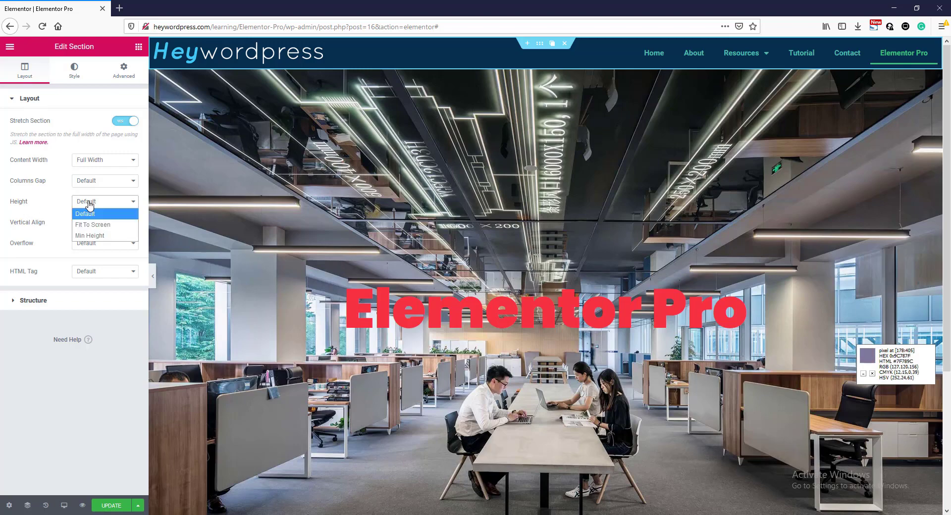
click(90, 237)
click(109, 239)
text(100)
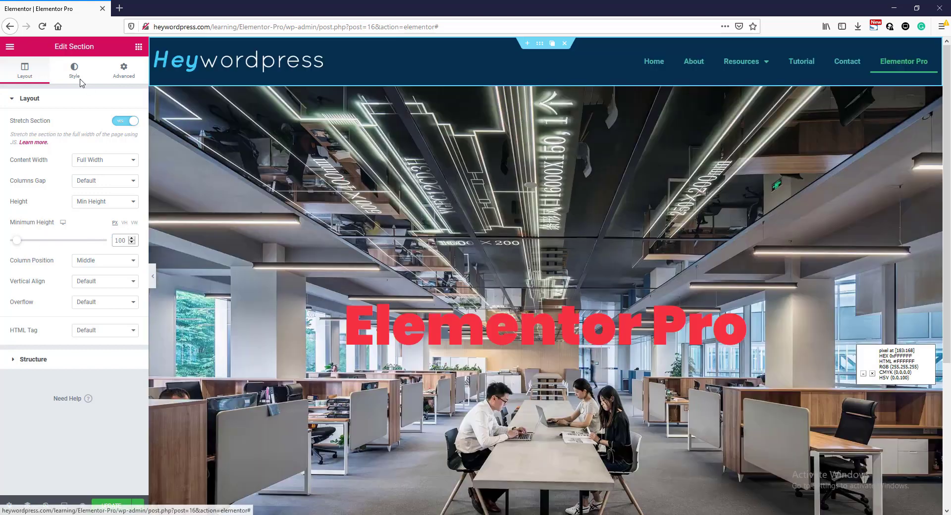
Clear the header section's background color and set its Z-Index to 1
click(74, 70)
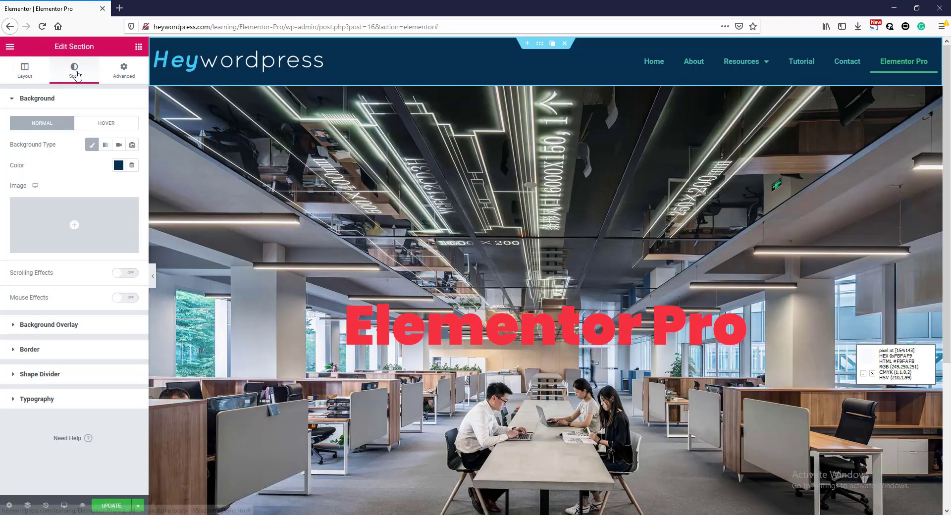
click(118, 166)
click(168, 344)
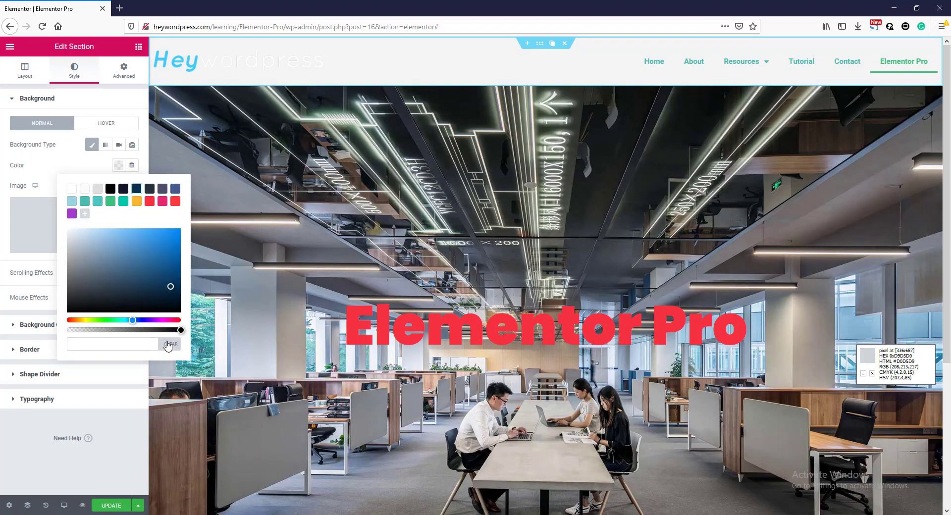
click(118, 165)
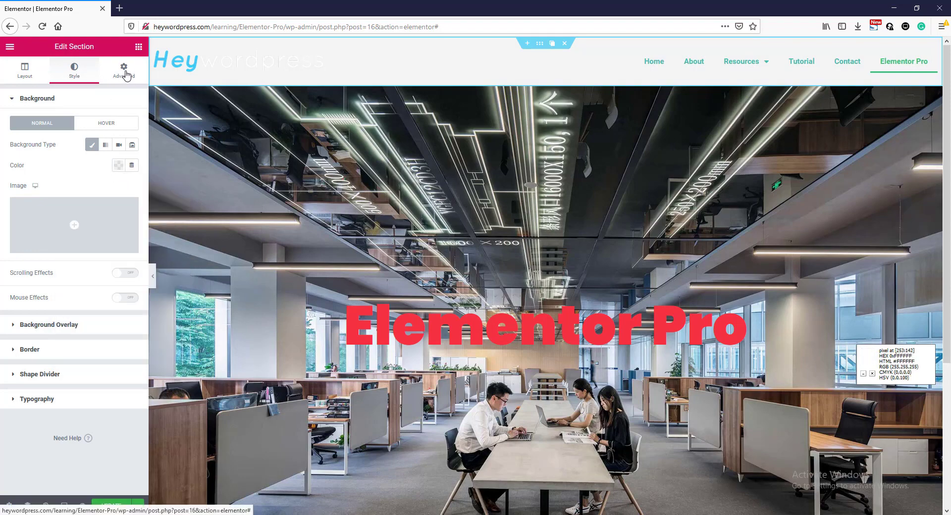
click(125, 72)
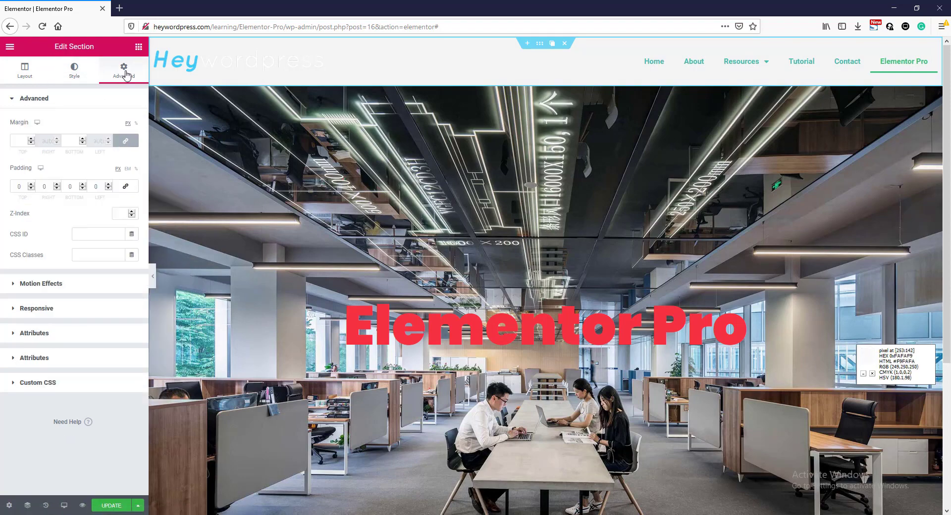
click(130, 211)
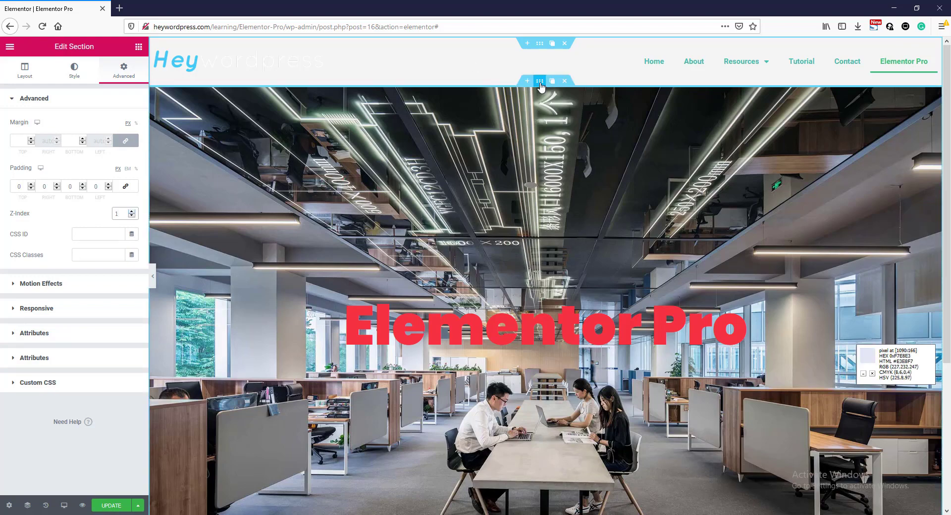
Set the image section's top margin to -100 px so it slides up behind the header
click(539, 82)
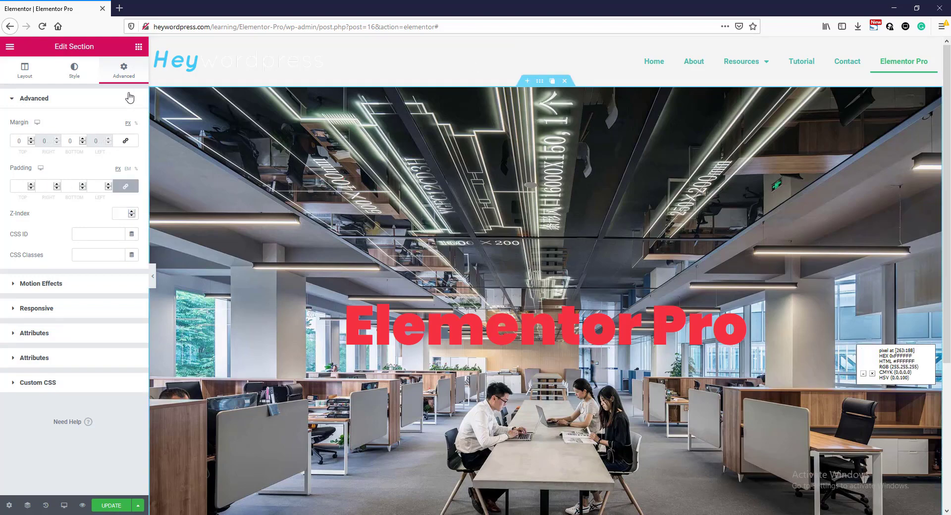
click(18, 140)
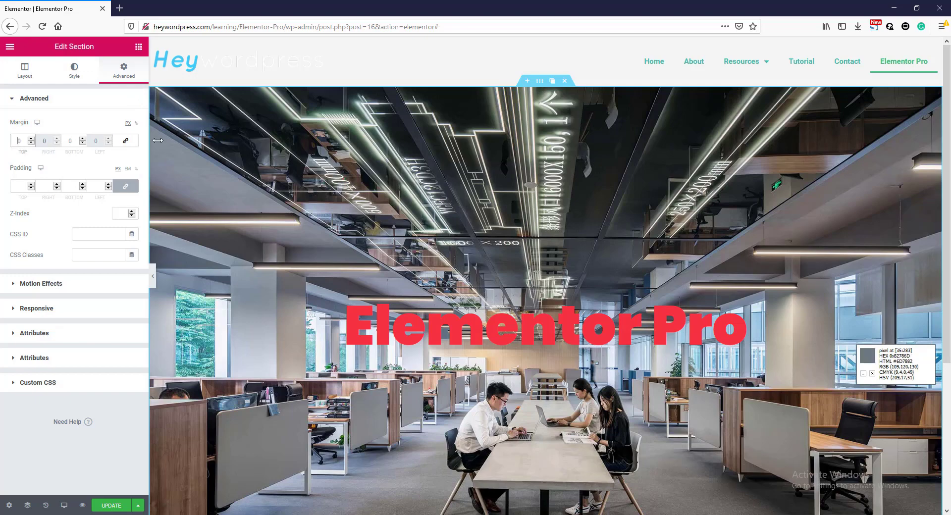
text(-100)
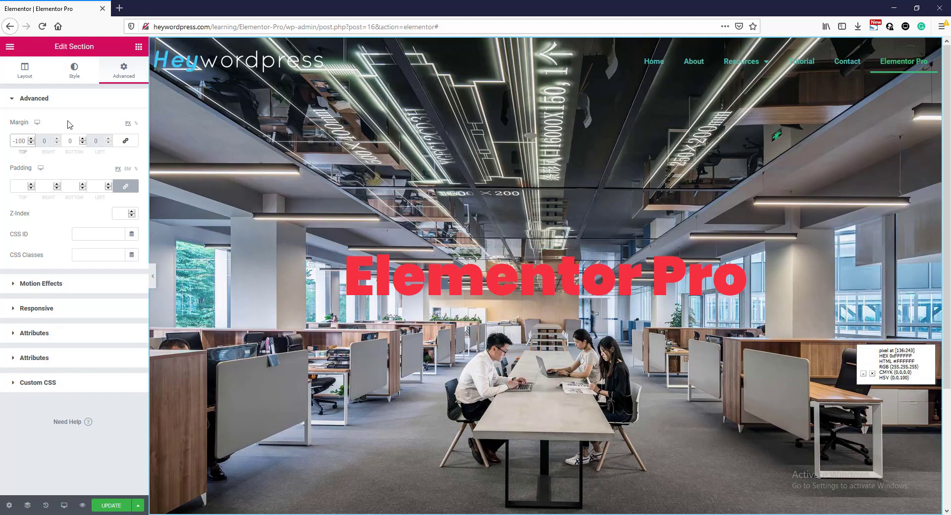
Add a Classic background overlay in dark blue #072F4F to the image section
click(74, 71)
click(65, 408)
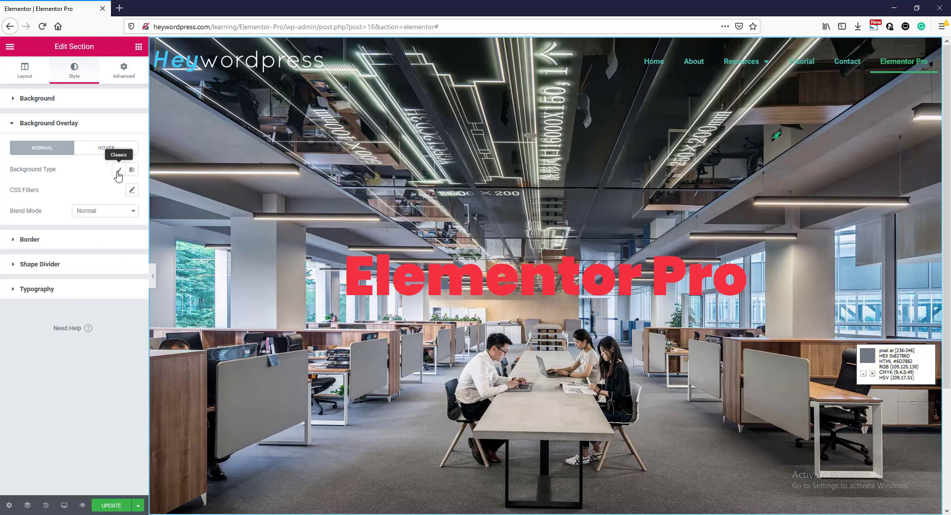
click(118, 171)
click(118, 190)
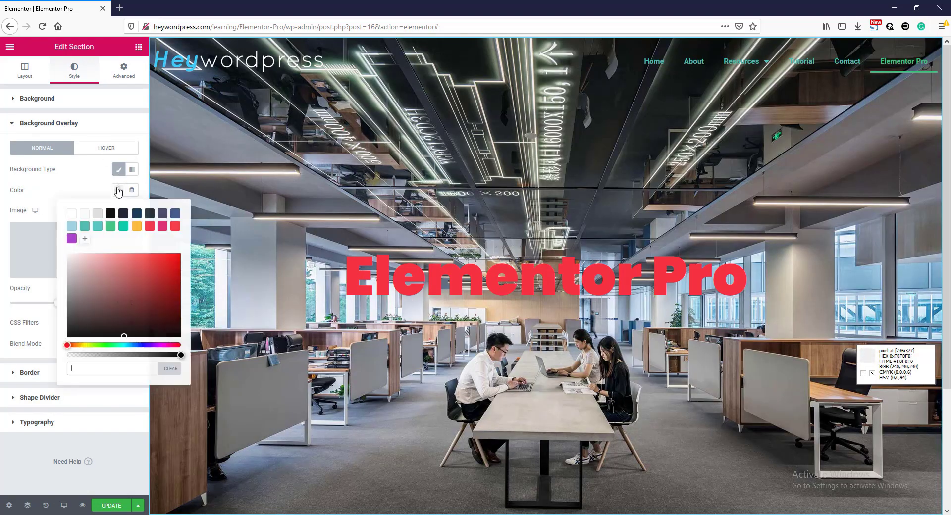
click(136, 215)
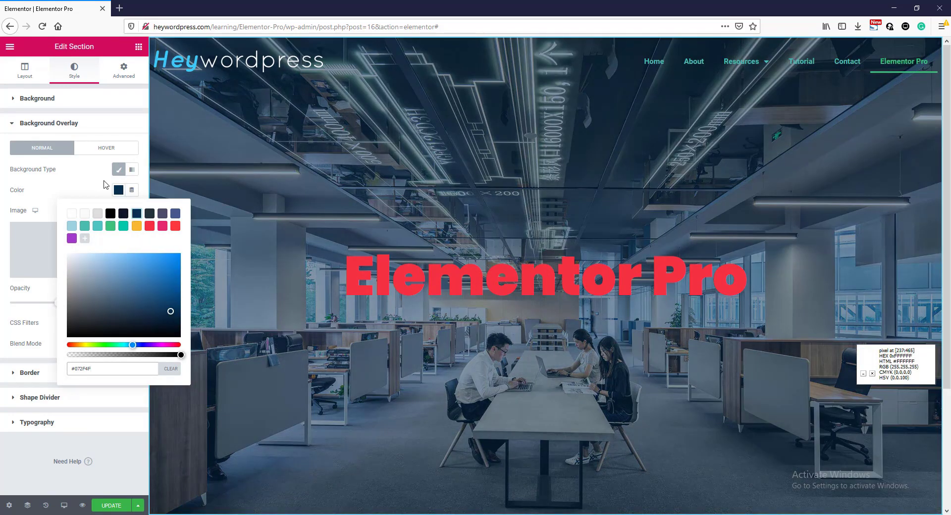
click(95, 179)
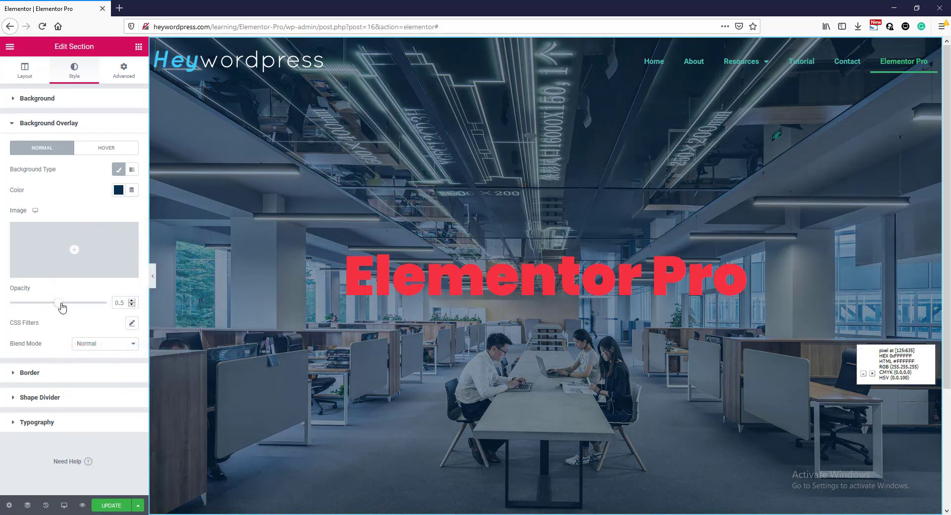
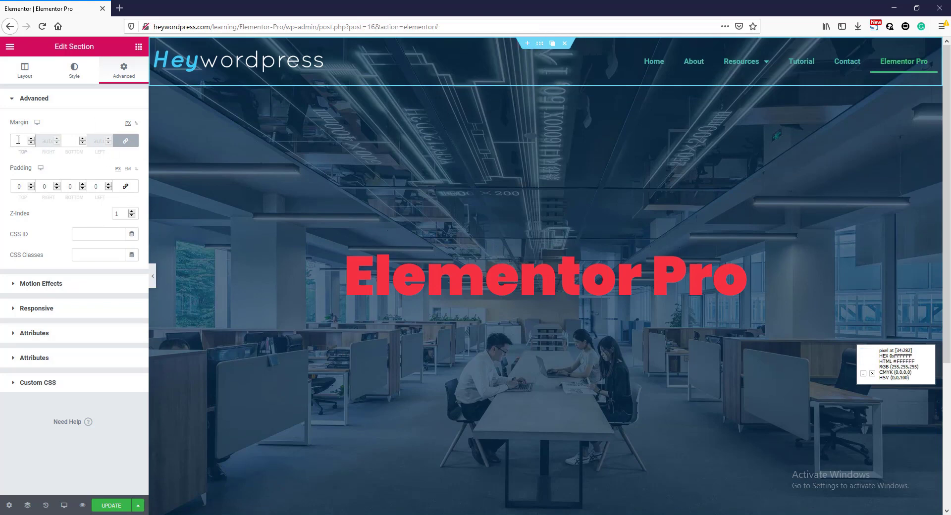
Set the header section's top and bottom margins to 200 px
click(19, 139)
text(200)
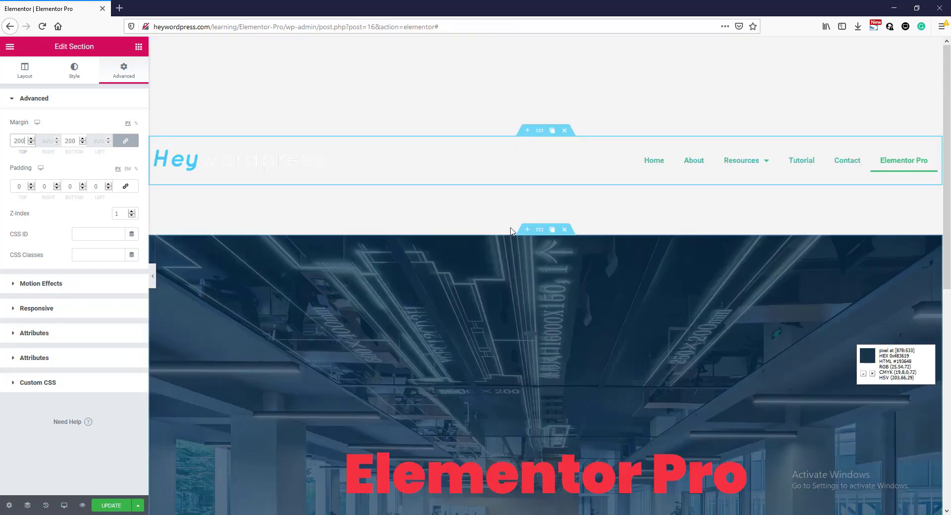
Duplicate the full-screen image section together with its heading
click(552, 230)
scroll(537, 294, down, 10)
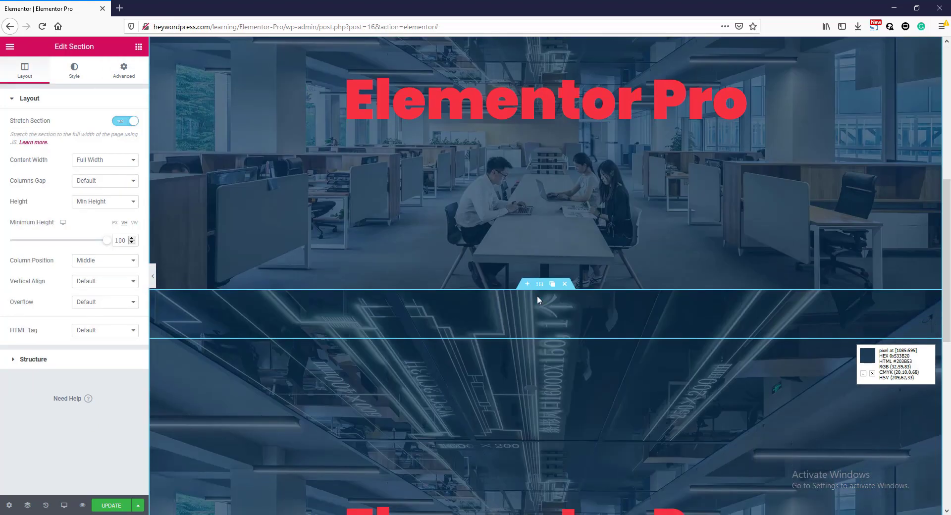
scroll(537, 296, up, 2)
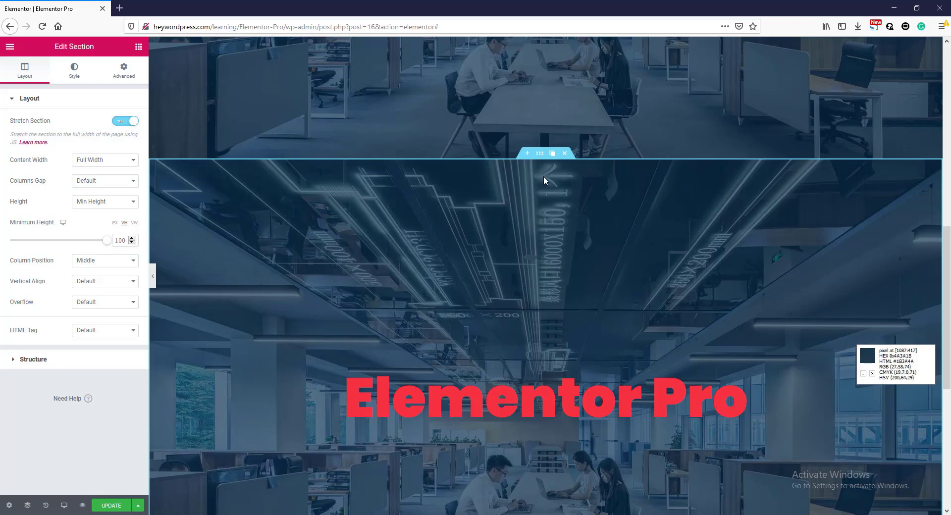
drag(539, 153, 551, 364)
scroll(571, 260, up, 8)
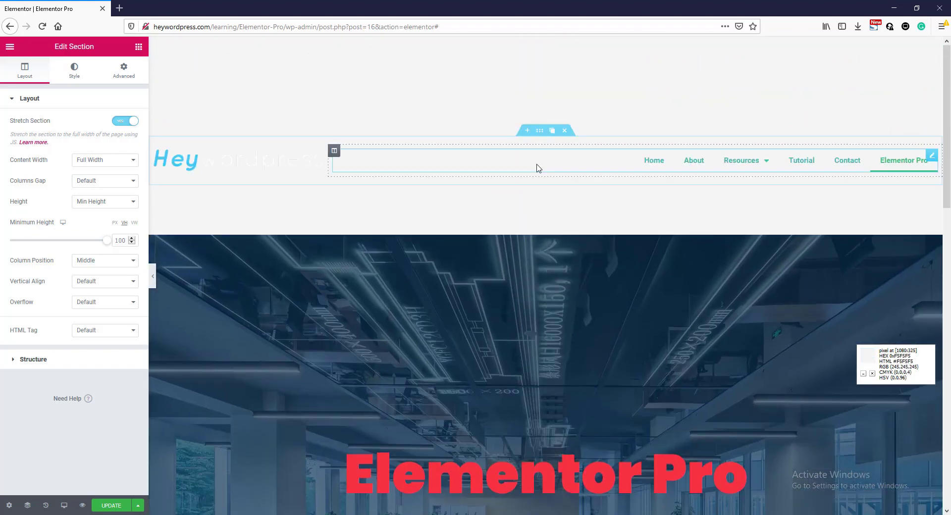
Clear the header section's top and bottom margins and place the header between the two image sections
click(539, 132)
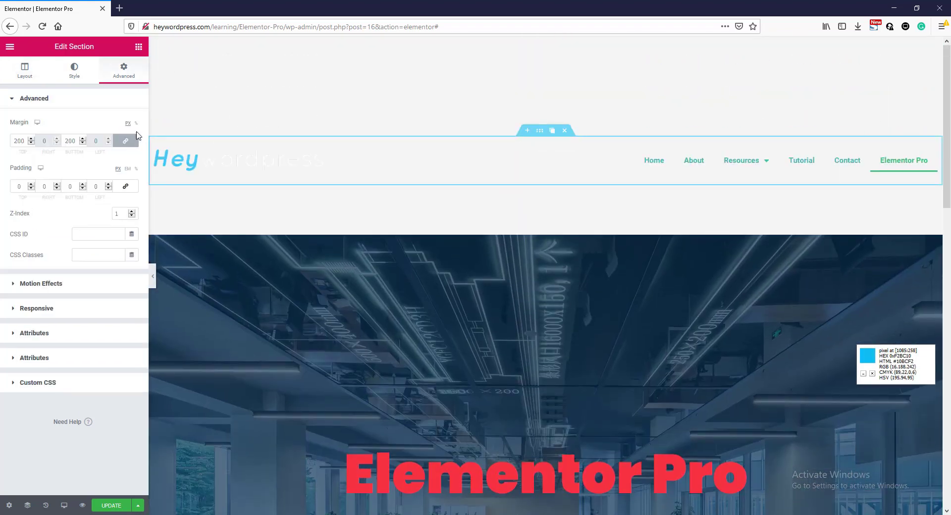
key(BackSpace)
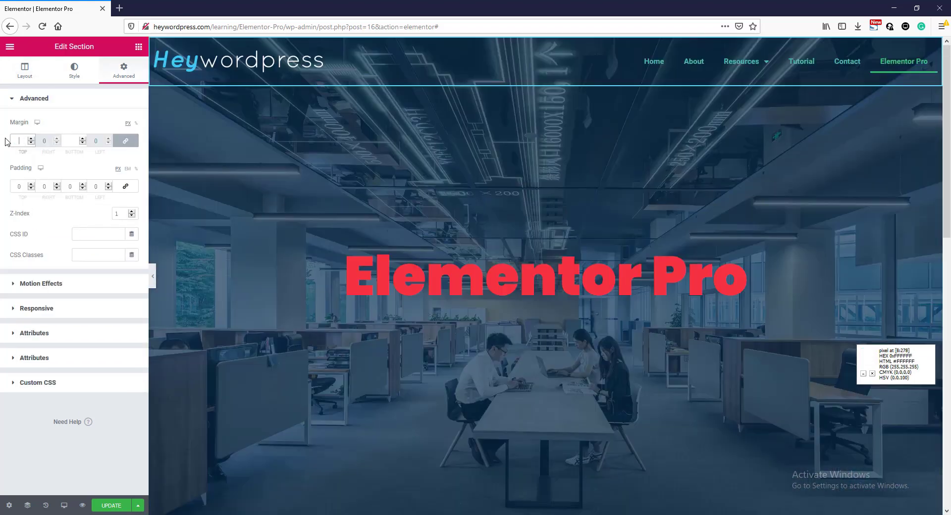
scroll(490, 228, up, 4)
scroll(504, 237, down, 2)
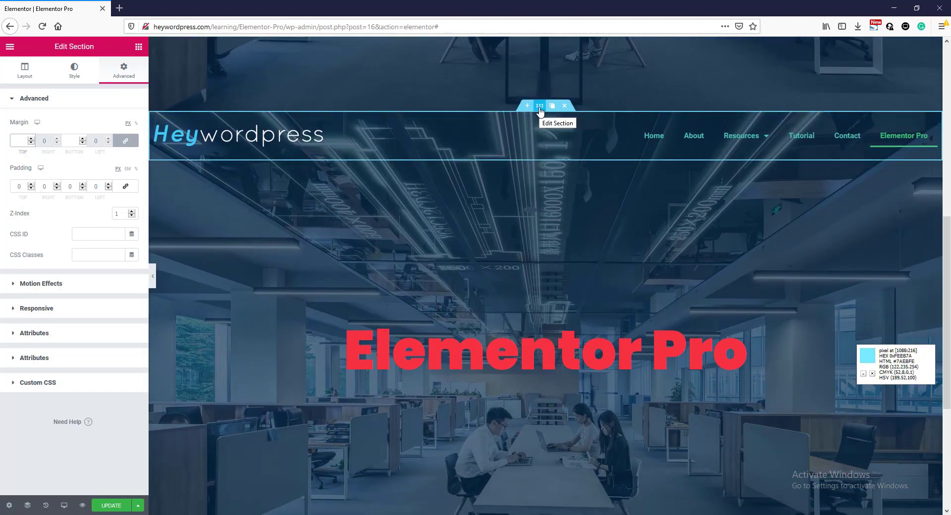
Set the top and bottom margins of the header between the two image sections to 200 px
click(539, 109)
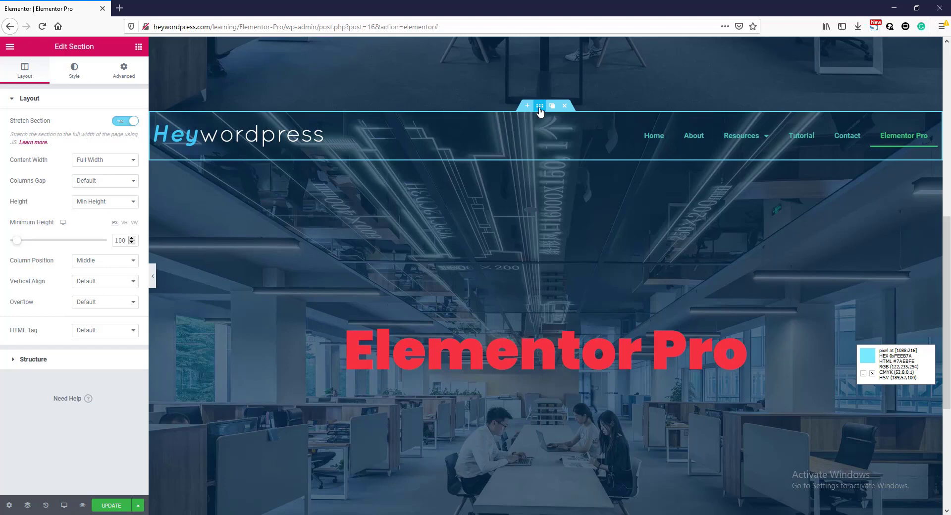
click(123, 74)
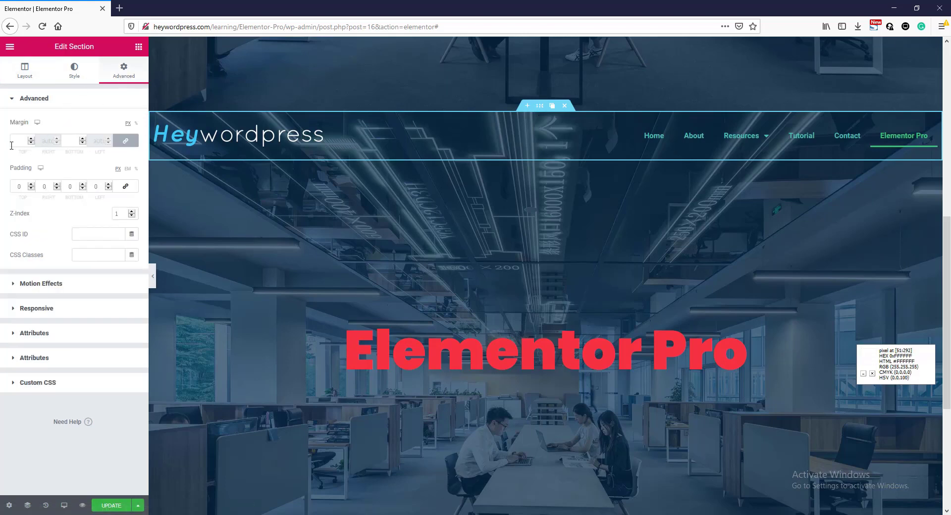
text(200)
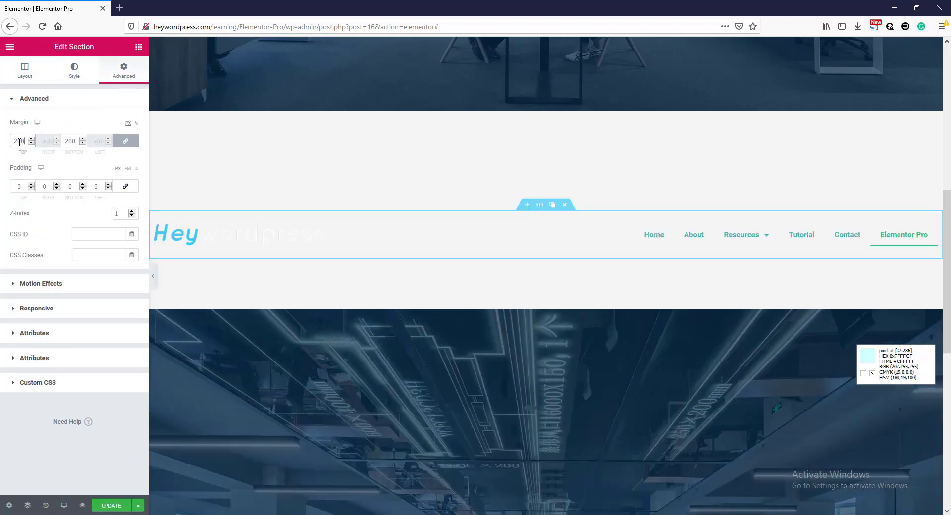
Set the lower image section's top margin to 0 and reset the middle header's top and bottom margins to 00
click(540, 303)
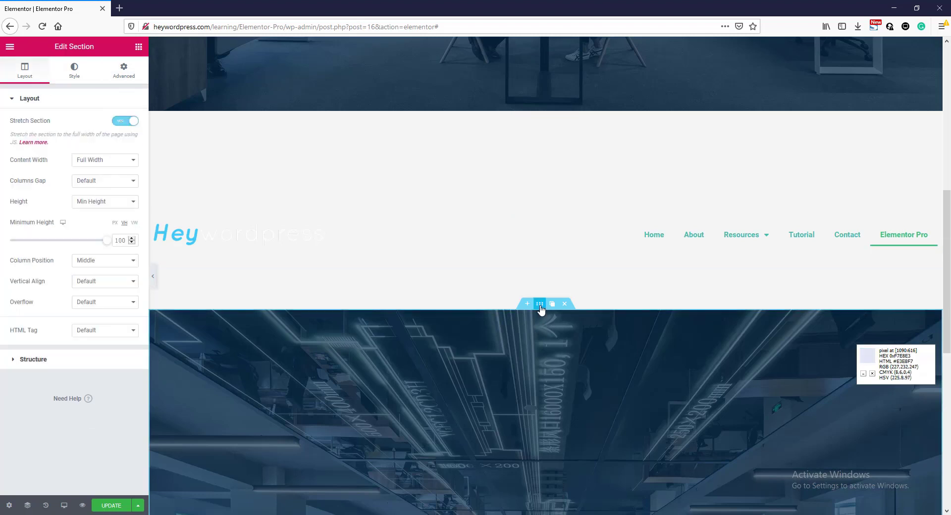
click(126, 73)
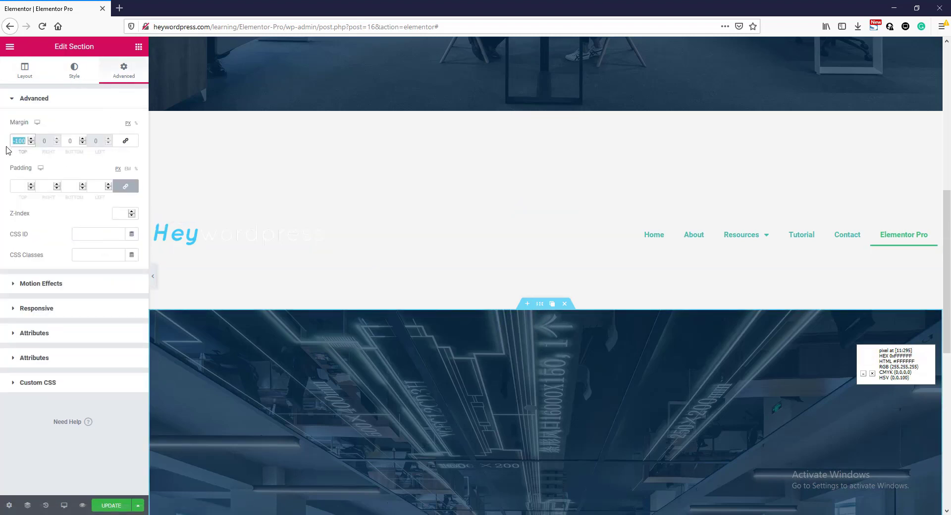
text(0)
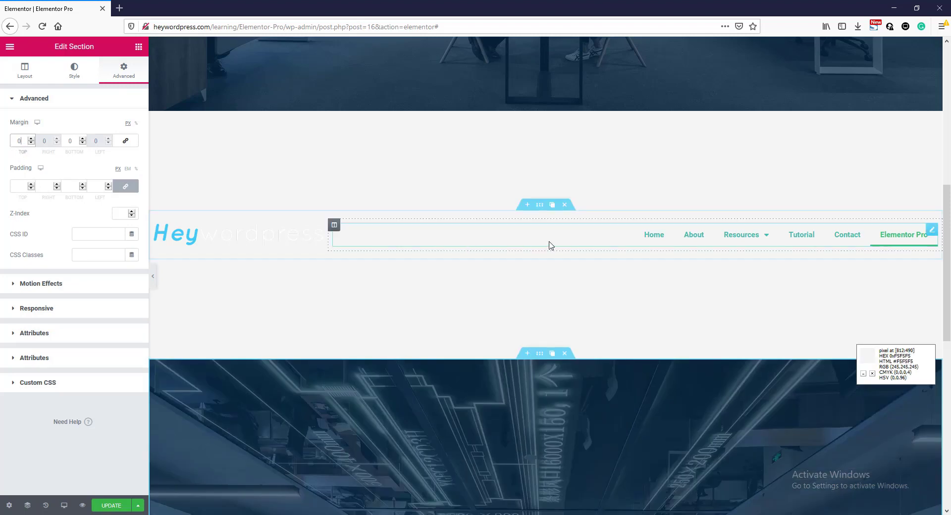
click(540, 207)
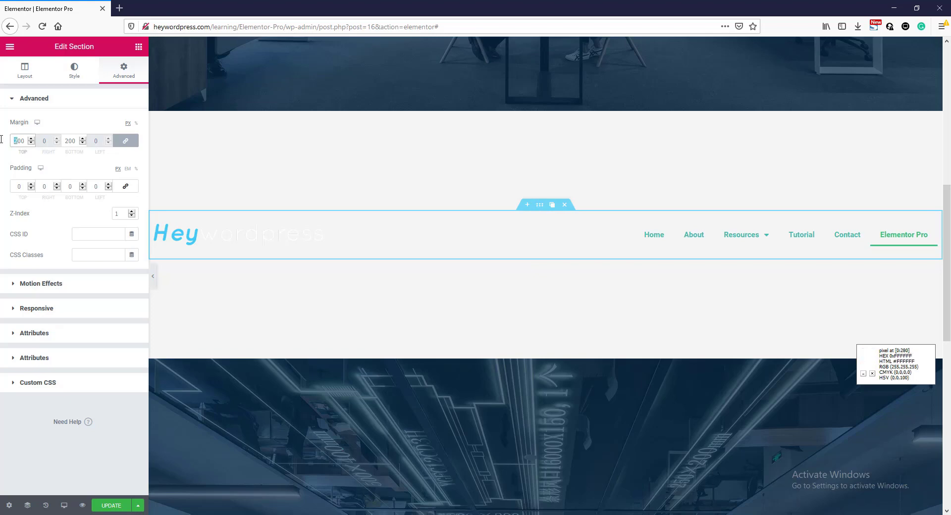
key(BackSpace)
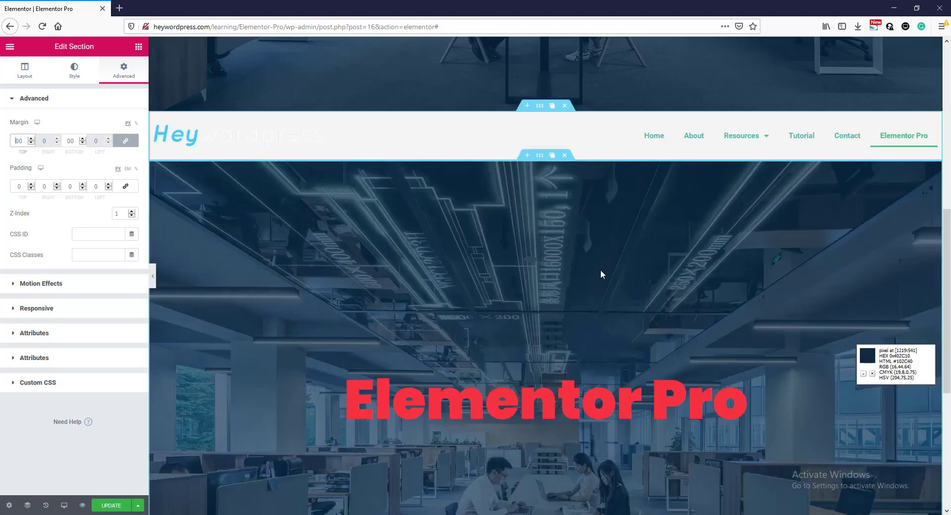
Replace the middle header's white logo with the dark-text logo from the media library
click(212, 140)
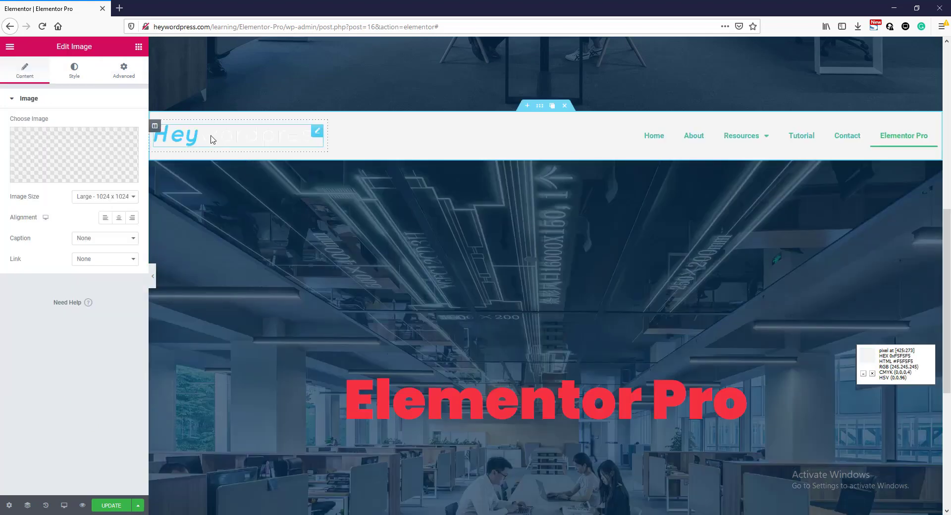
click(61, 143)
click(693, 344)
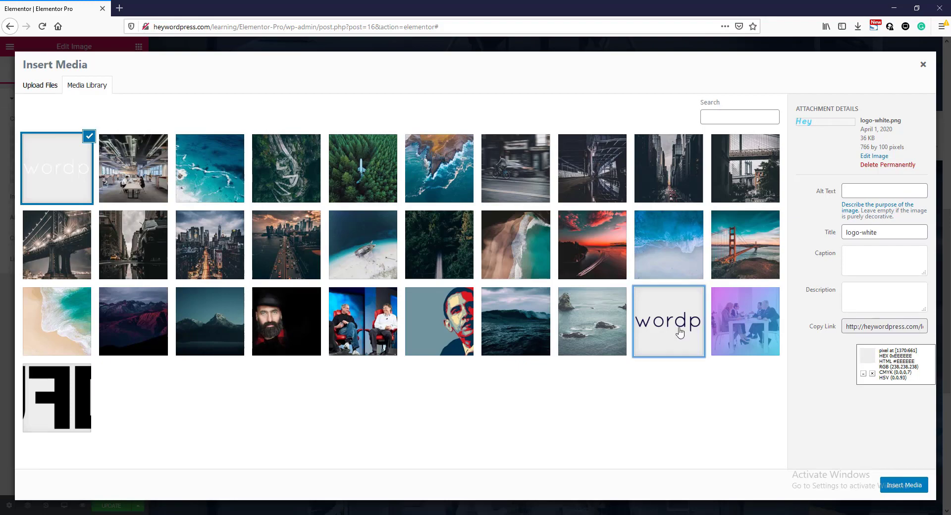
click(903, 484)
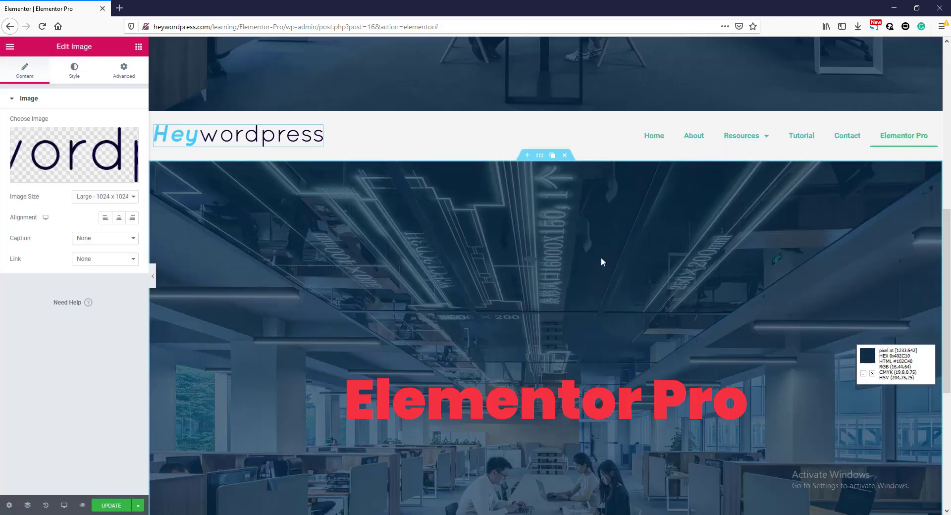
Make the header section between the two image sections sticky at the top
scroll(601, 262, up, 7)
scroll(602, 264, down, 3)
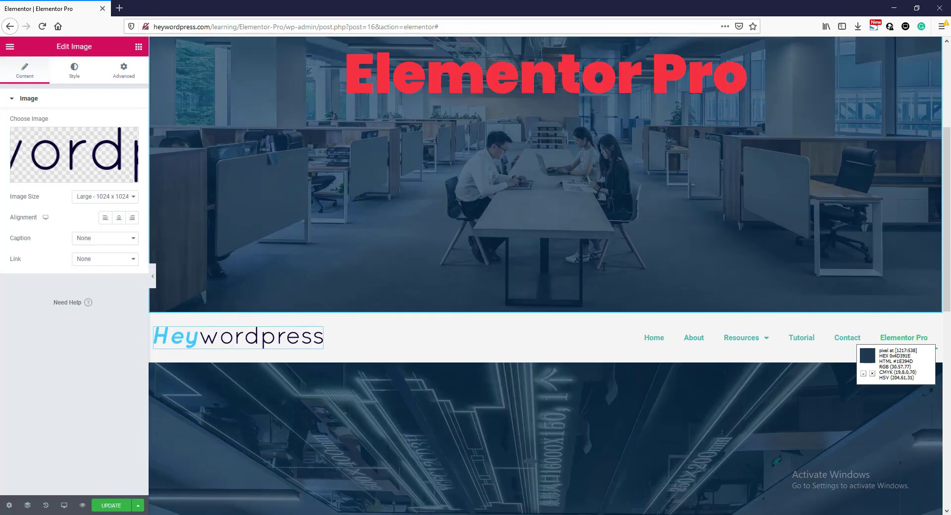
scroll(556, 328, down, 1)
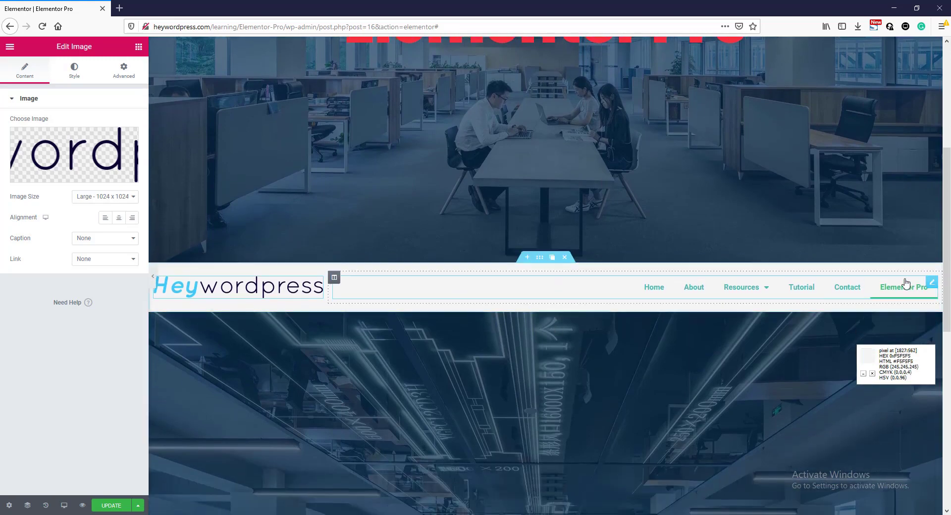
click(540, 258)
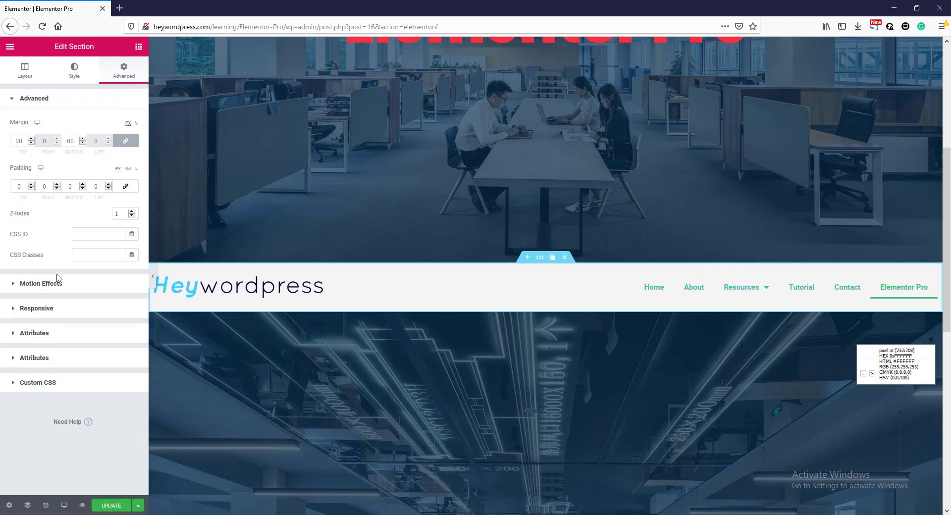
click(41, 283)
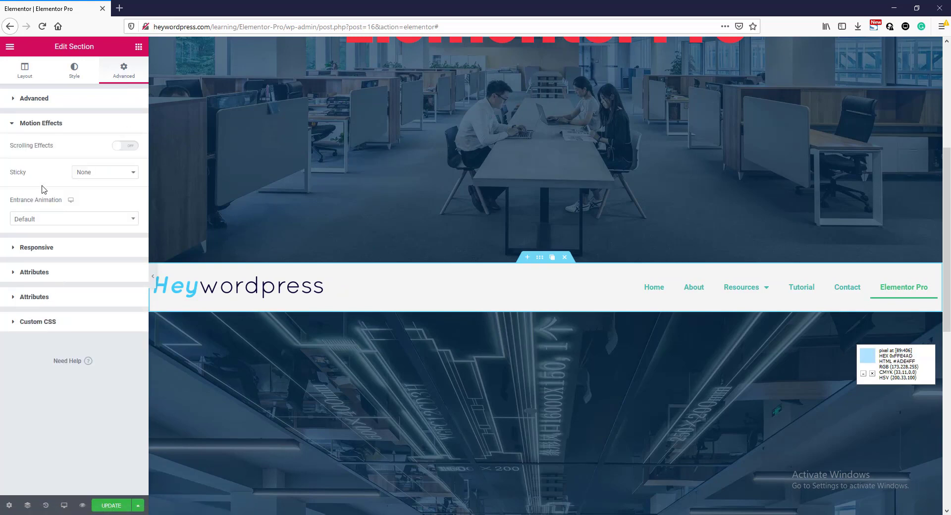
click(108, 176)
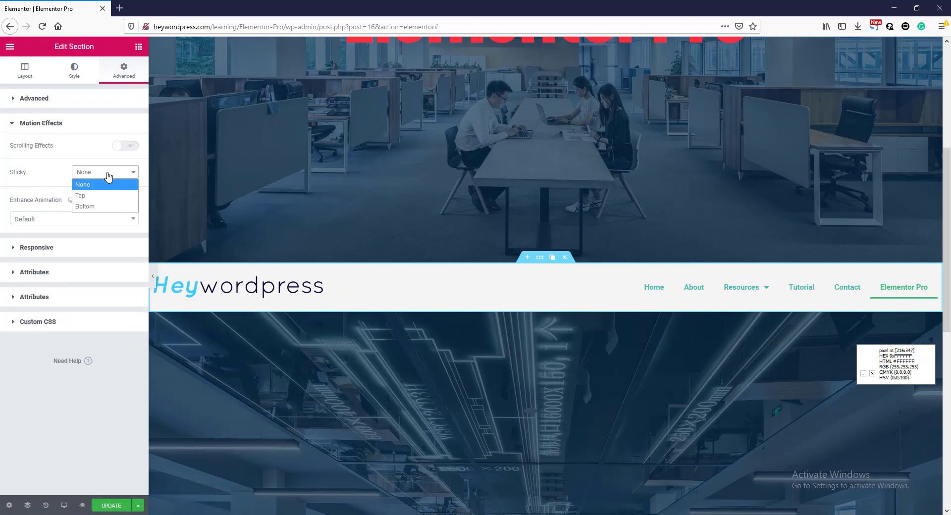
click(90, 196)
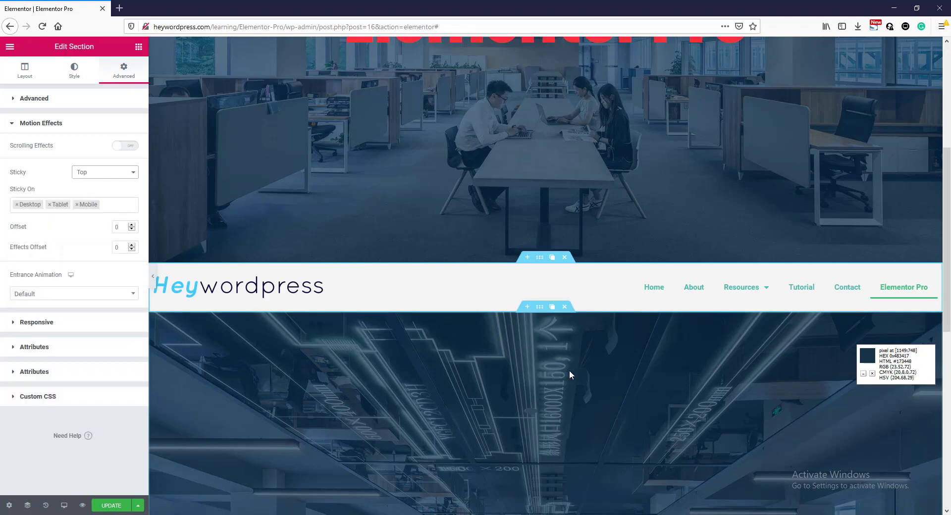
Check how the sticky header behaves while scrolling over the second image section
scroll(609, 395, down, 6)
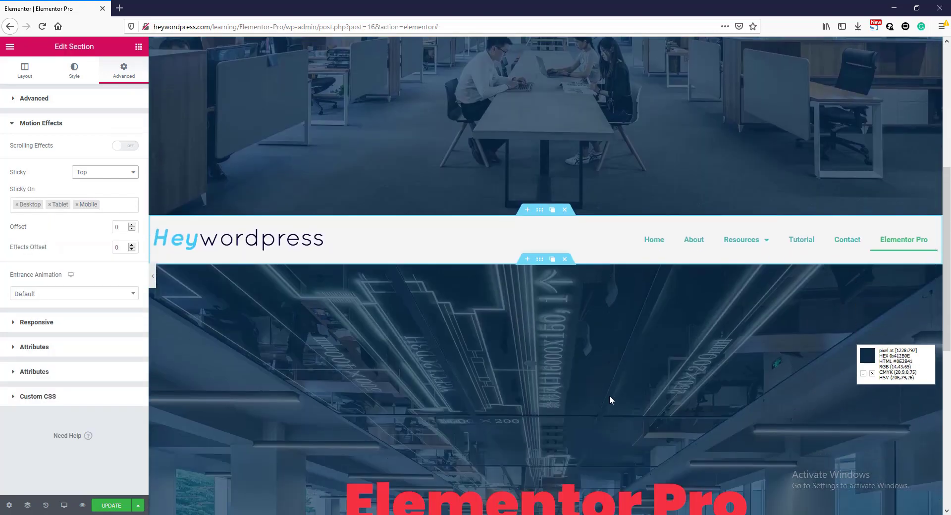
scroll(609, 397, down, 1)
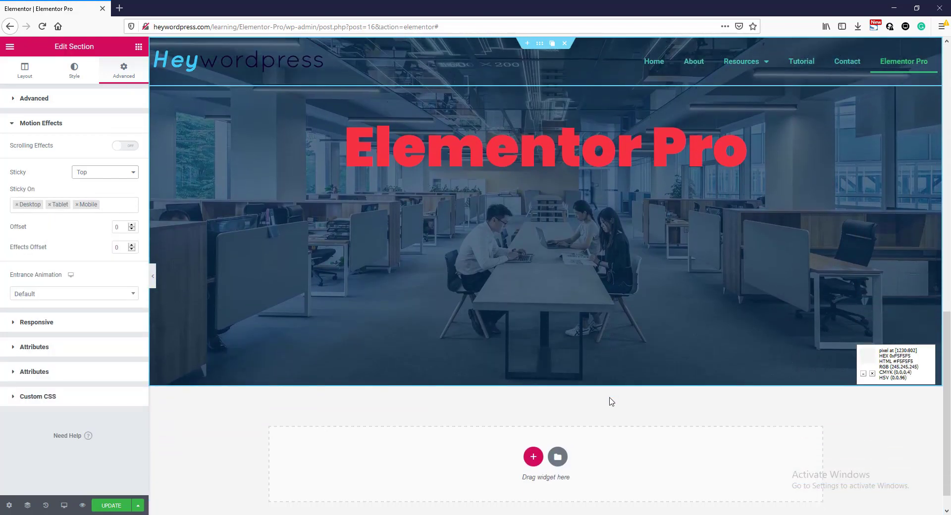
scroll(624, 372, up, 3)
scroll(646, 340, down, 3)
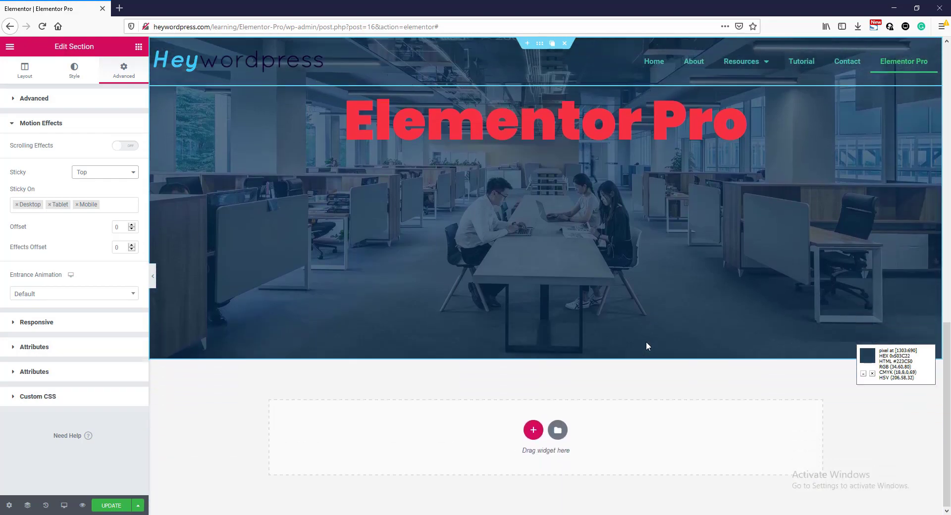
scroll(645, 342, up, 5)
scroll(646, 342, down, 5)
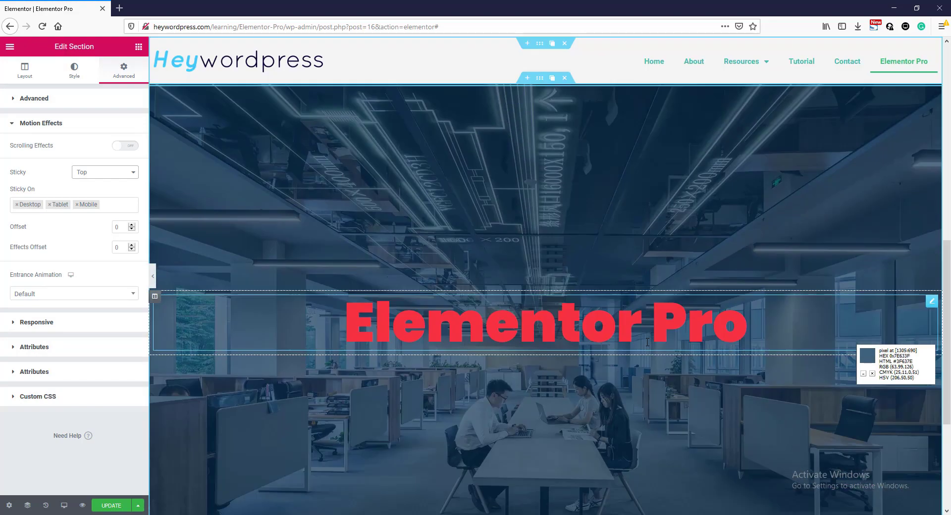
scroll(615, 216, up, 4)
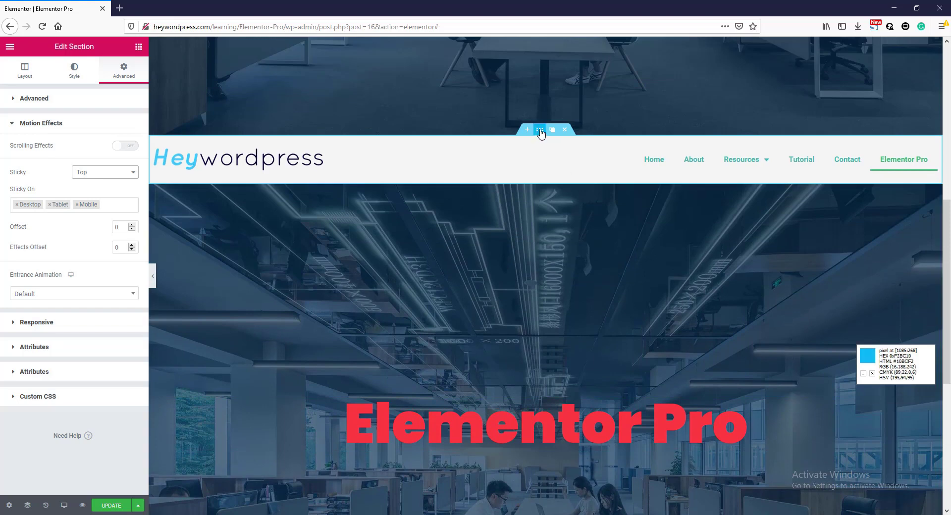
Set the sticky header section's background color to white (#FFFFFF) and check it while scrolling
click(75, 75)
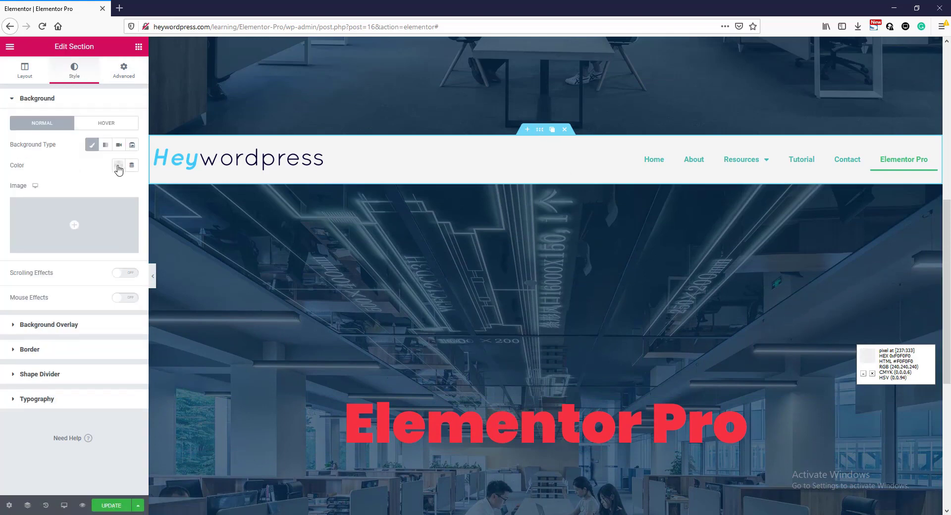
click(118, 166)
click(71, 189)
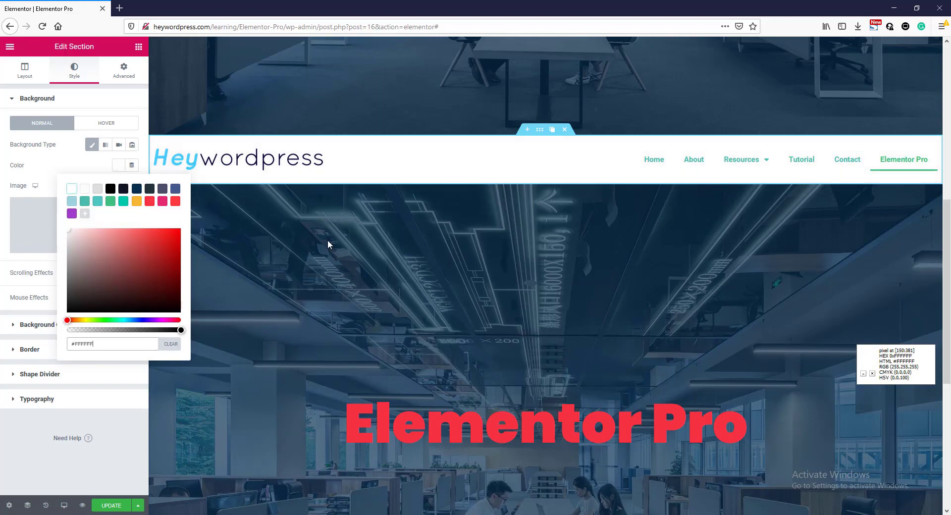
scroll(748, 291, down, 3)
scroll(743, 292, up, 3)
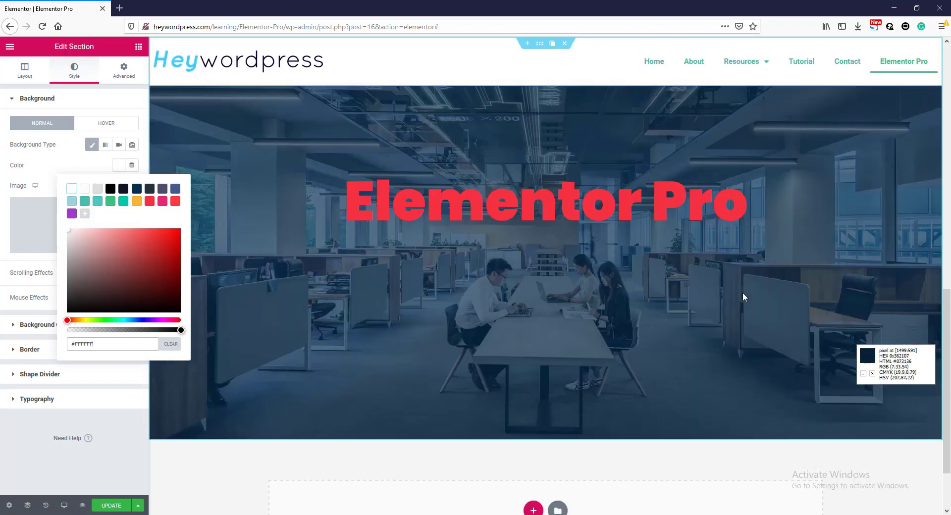
scroll(742, 294, down, 3)
scroll(742, 292, up, 3)
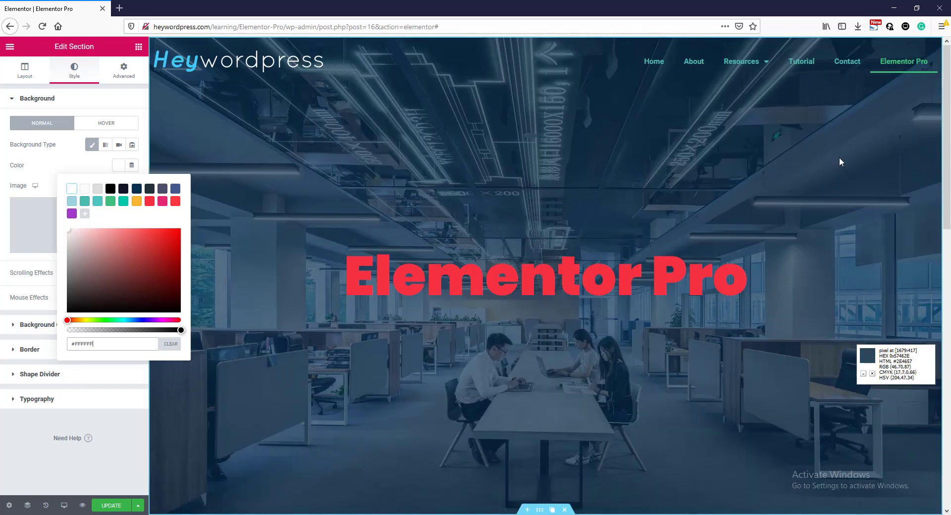
Change the top header's navigation menu layout to Dropdown and test opening and closing the hamburger menu
click(908, 74)
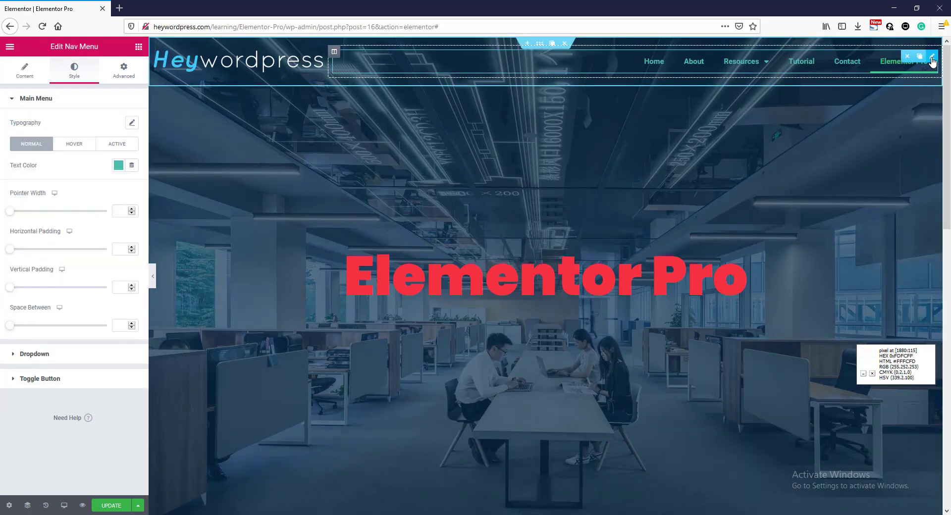
click(26, 72)
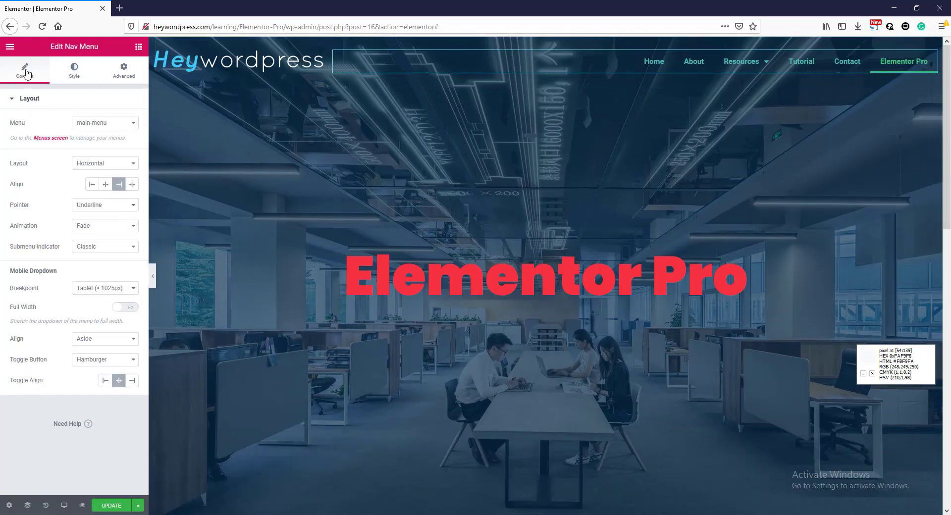
click(86, 165)
click(91, 197)
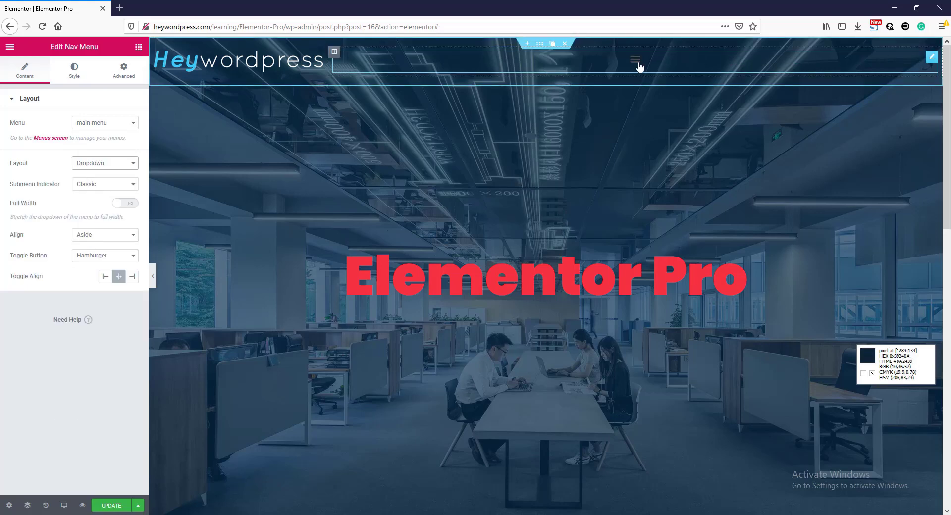
click(636, 62)
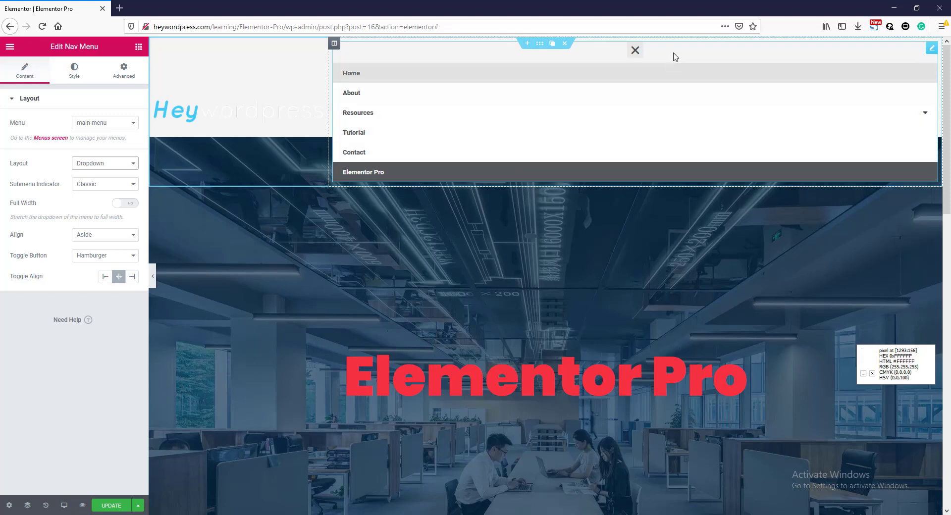
click(635, 50)
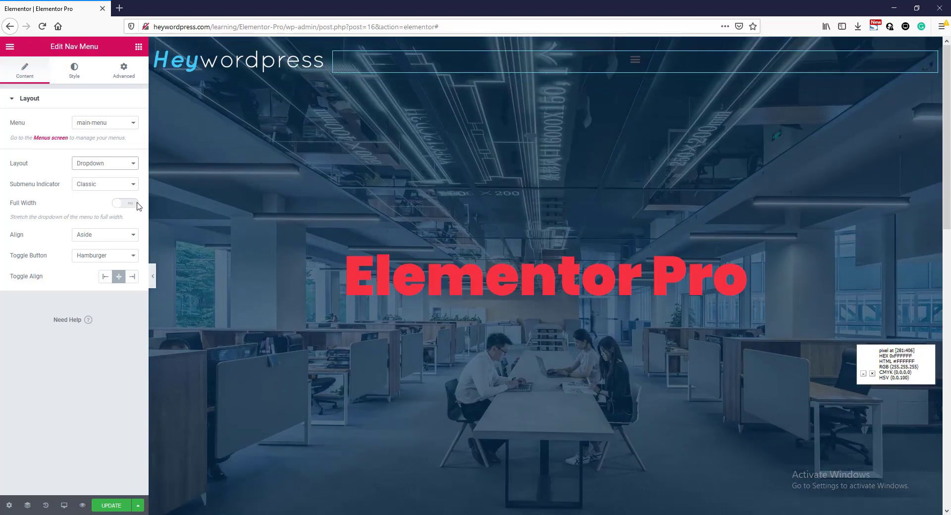
Enable full width for the dropdown menu, test it, and align its toggle button to the right
click(131, 204)
click(633, 64)
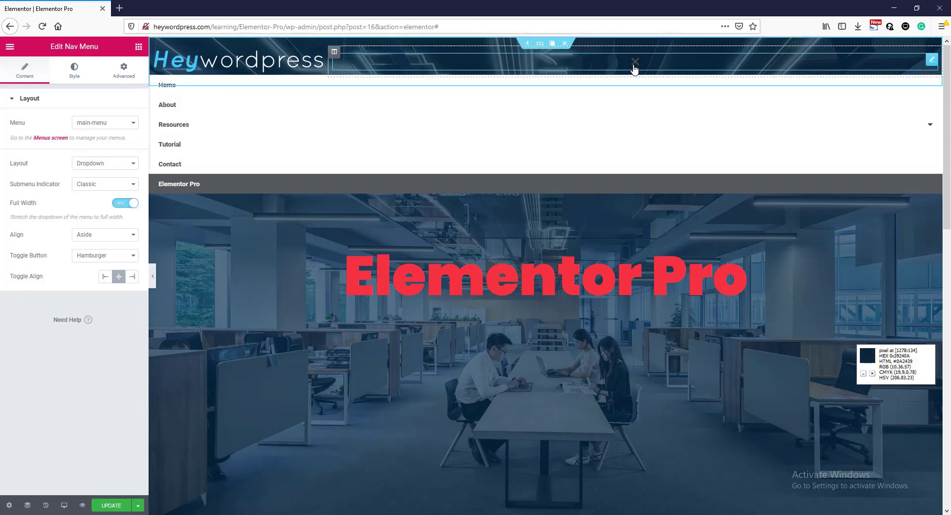
click(636, 65)
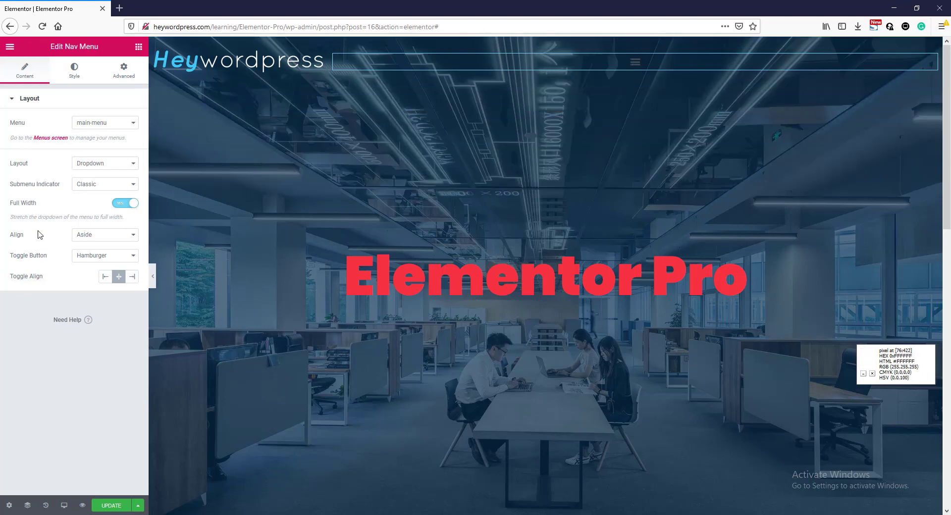
click(131, 276)
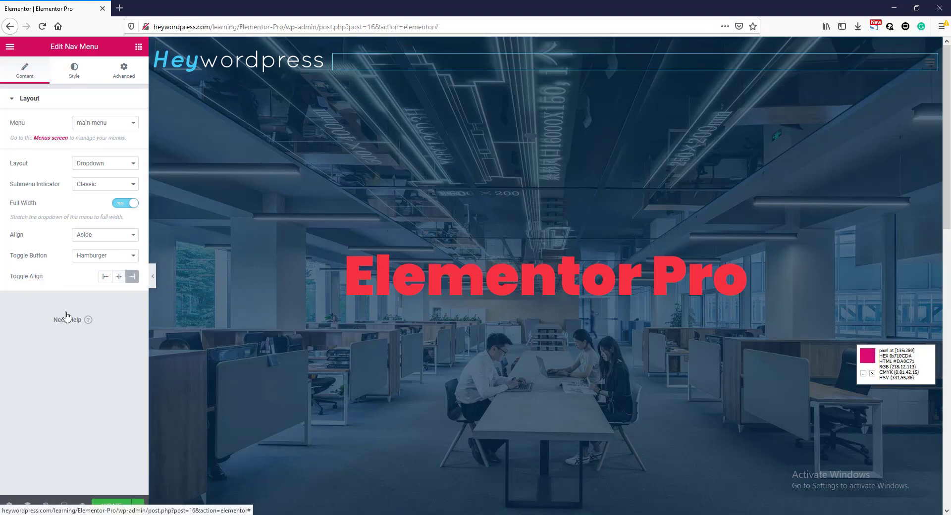
Style the menu's toggle button with dark blue color #072F4F, a red background, size 27 and border radius 54
click(74, 69)
scroll(23, 429, down, 2)
click(24, 428)
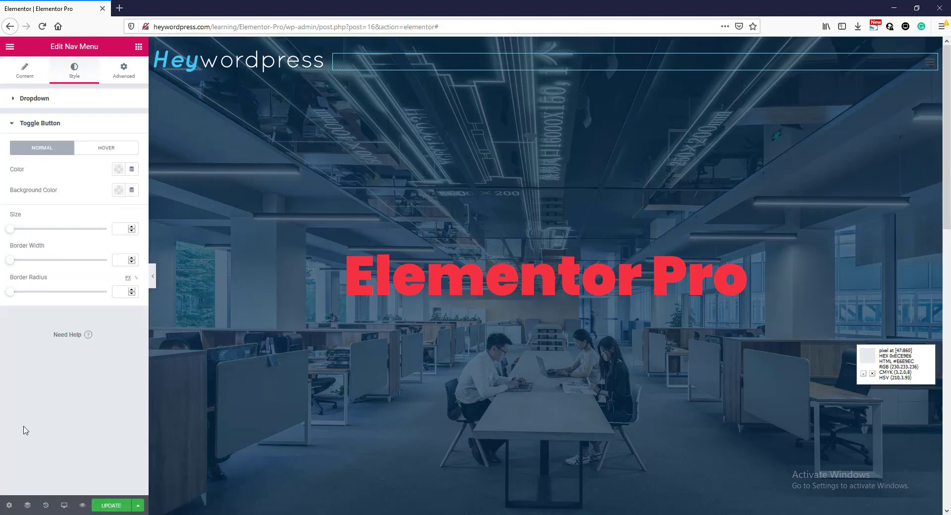
click(117, 169)
click(136, 192)
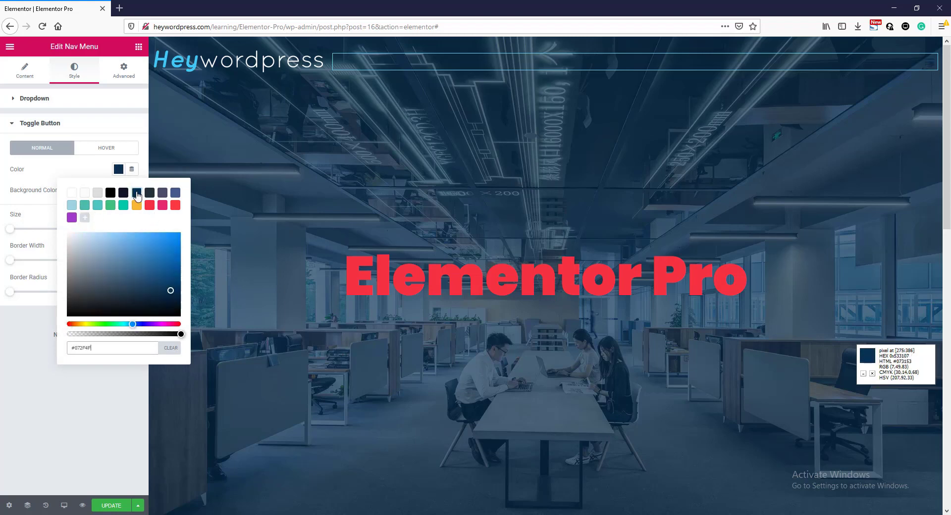
click(118, 189)
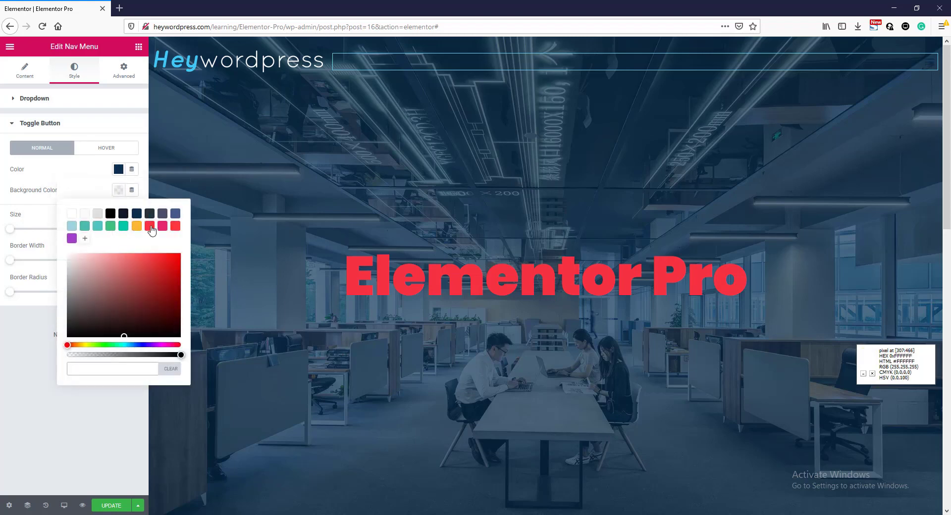
click(150, 226)
click(11, 232)
drag(11, 232, 25, 233)
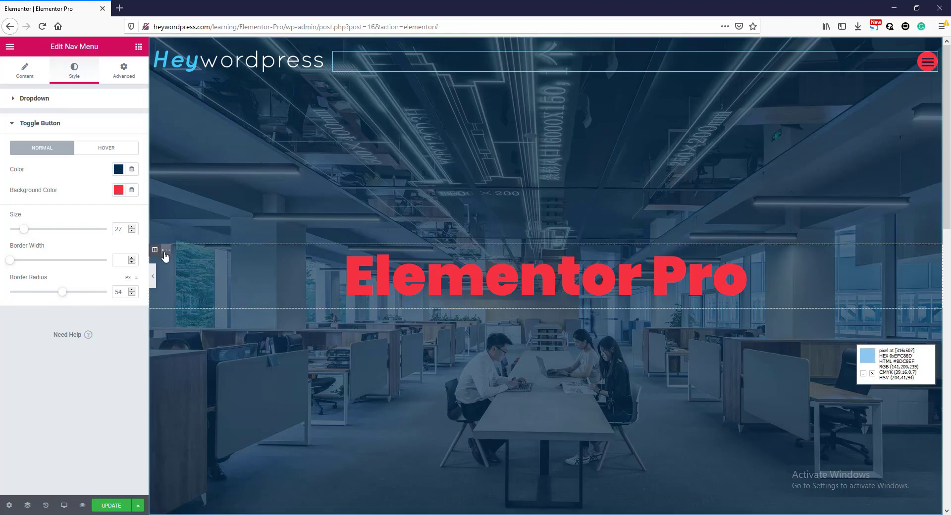
Test opening and closing the hamburger menu on desktop, and check the header in the 768px tablet preview
click(927, 70)
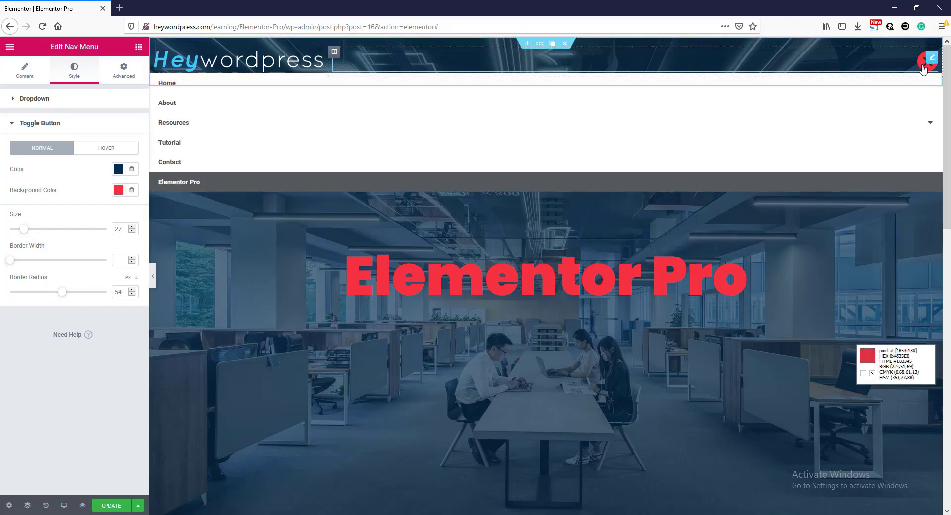
click(924, 67)
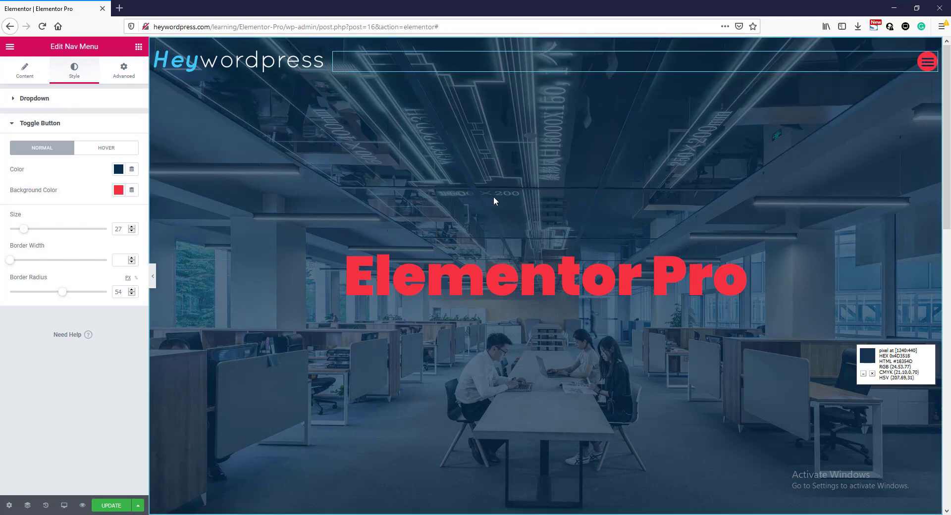
click(63, 505)
click(65, 465)
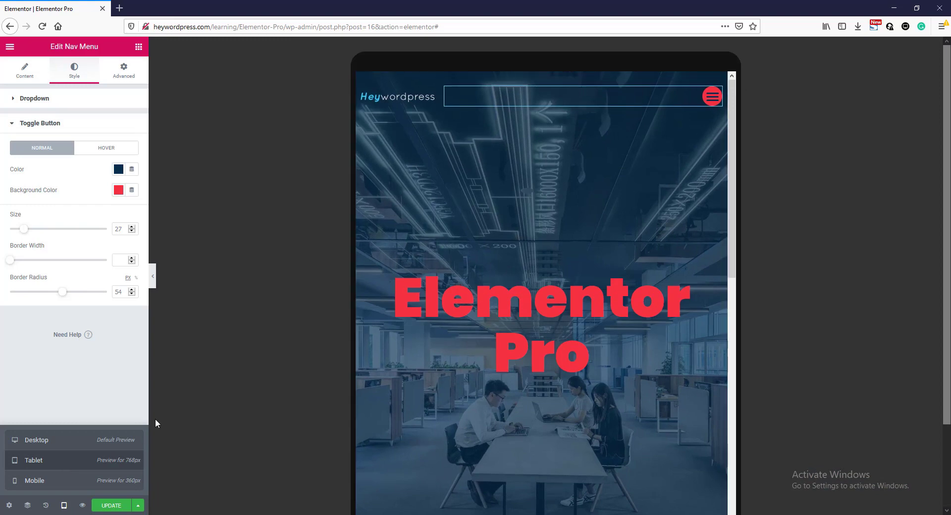
In the mobile preview, set the header's logo column width to 70% and the menu column width to 30%
click(85, 483)
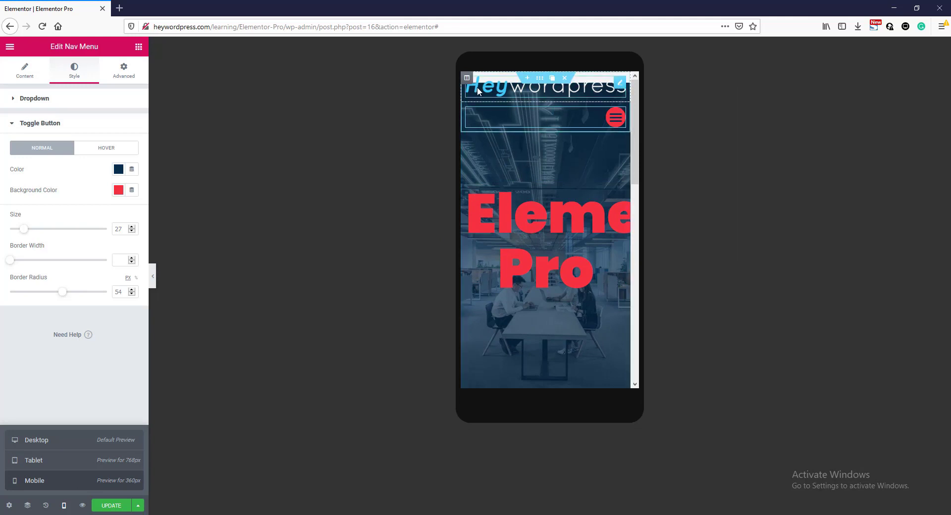
click(466, 78)
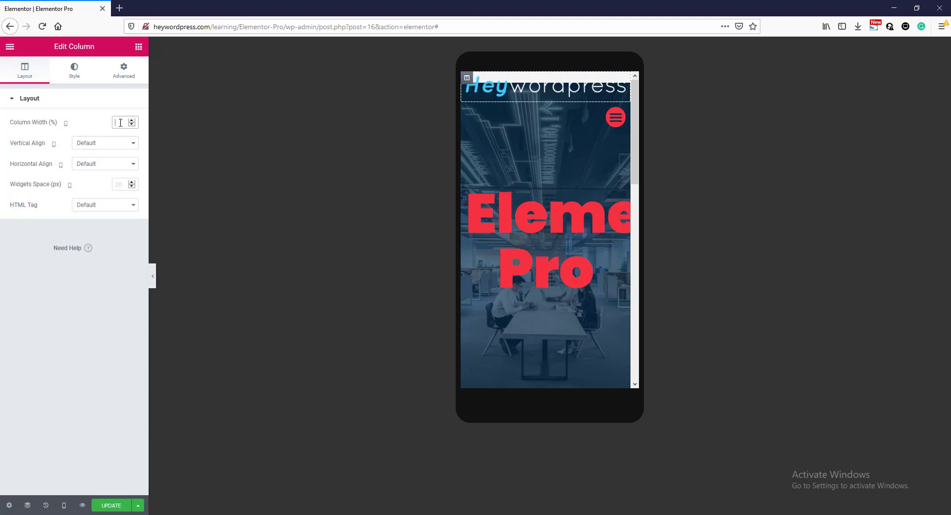
text(70)
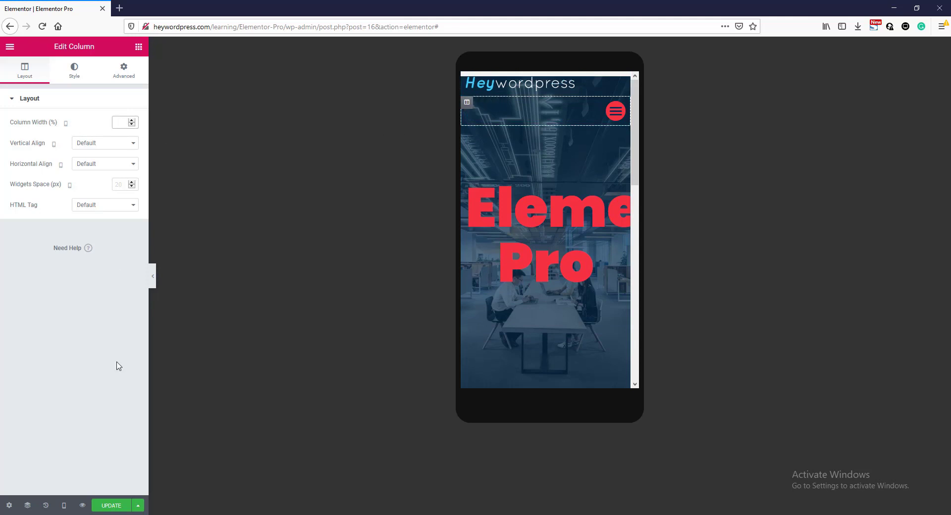
text(30)
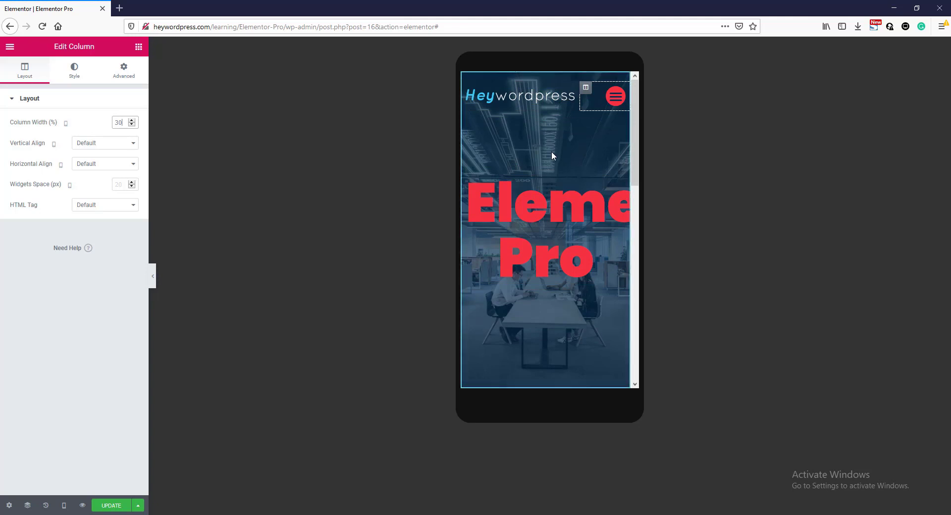
Test opening and closing the hamburger dropdown in the mobile preview
click(612, 102)
click(612, 103)
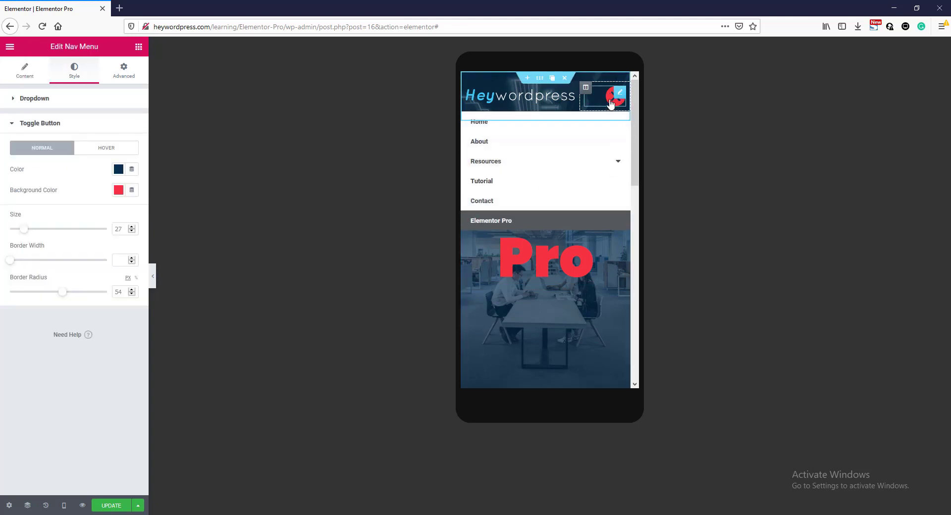
click(611, 102)
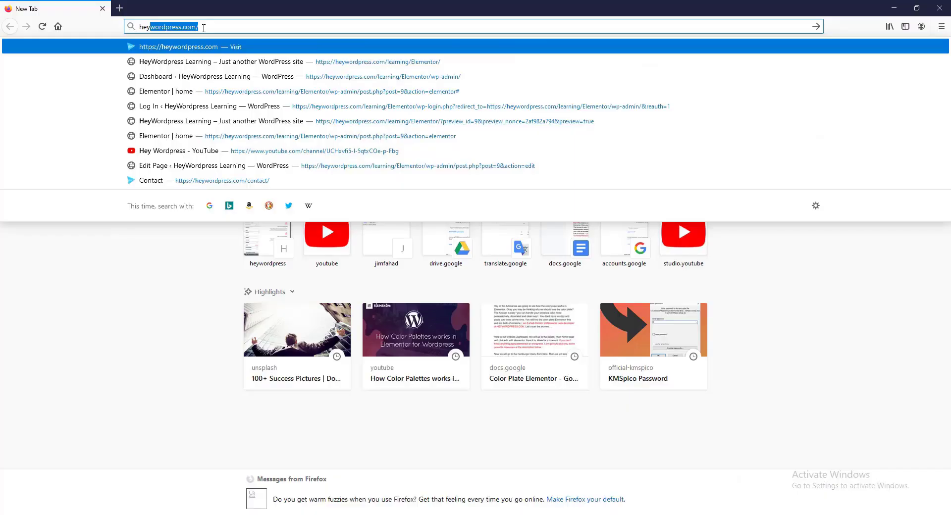
Open heywordpress.com and go to the Request A Quote form through the website creation offer
key(Return)
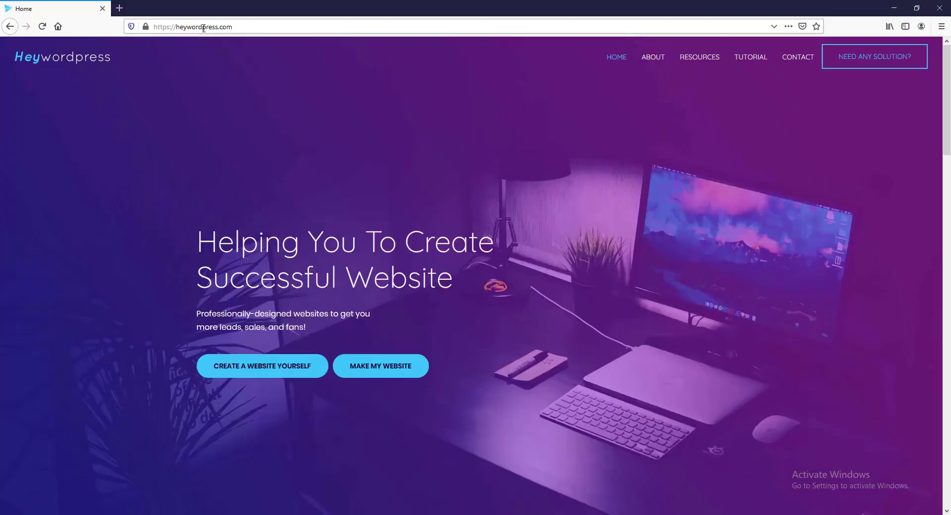
click(382, 367)
scroll(399, 376, down, 6)
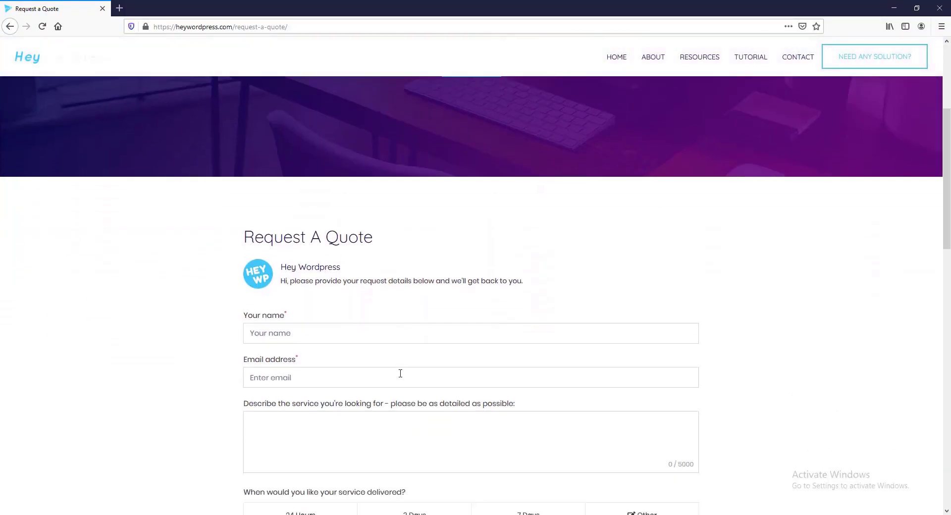
scroll(399, 376, down, 1)
Submit the quote request with the customer's name and e-mail, a complete website description ending "for me...", 7 Days delivery and a $500 budget
click(301, 184)
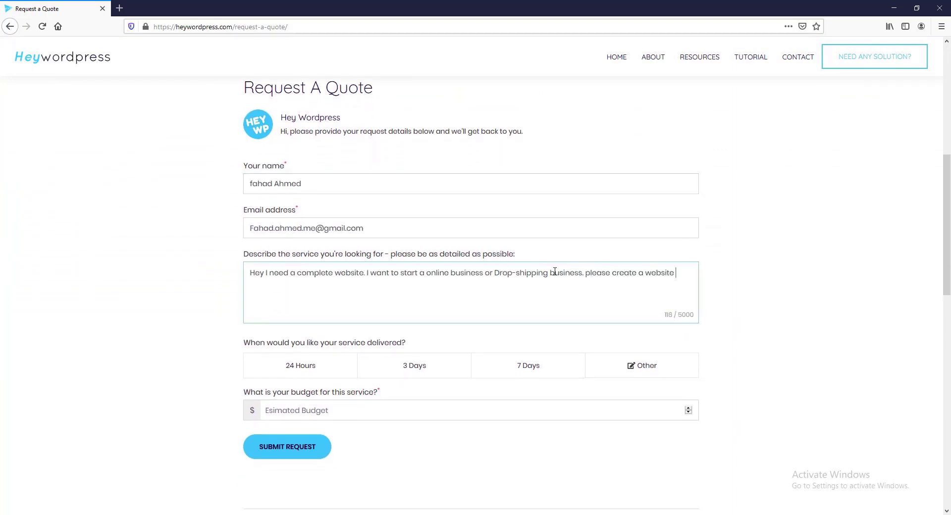
text(for me...)
click(528, 365)
click(302, 414)
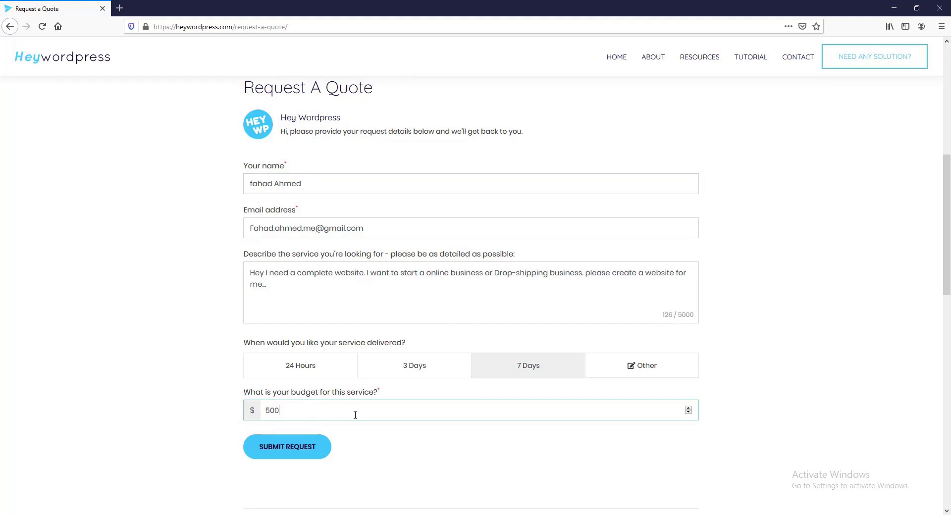
click(310, 451)
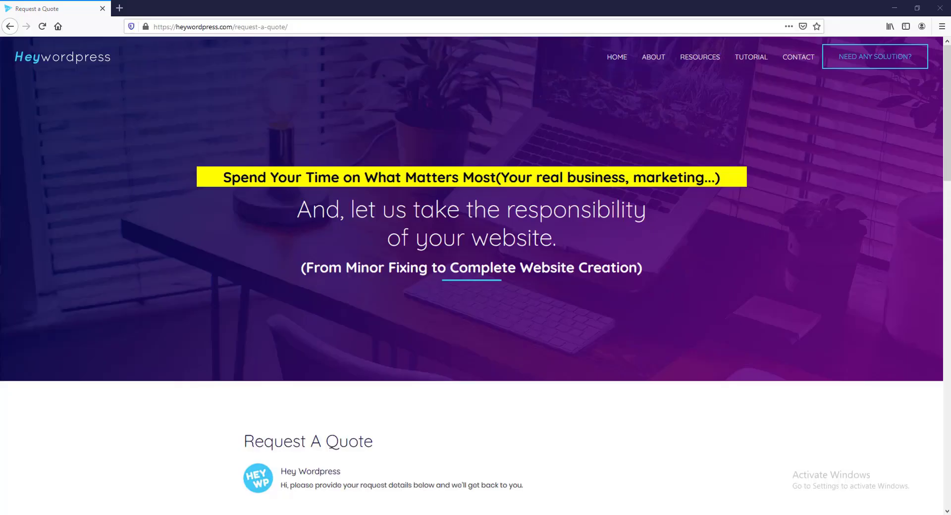